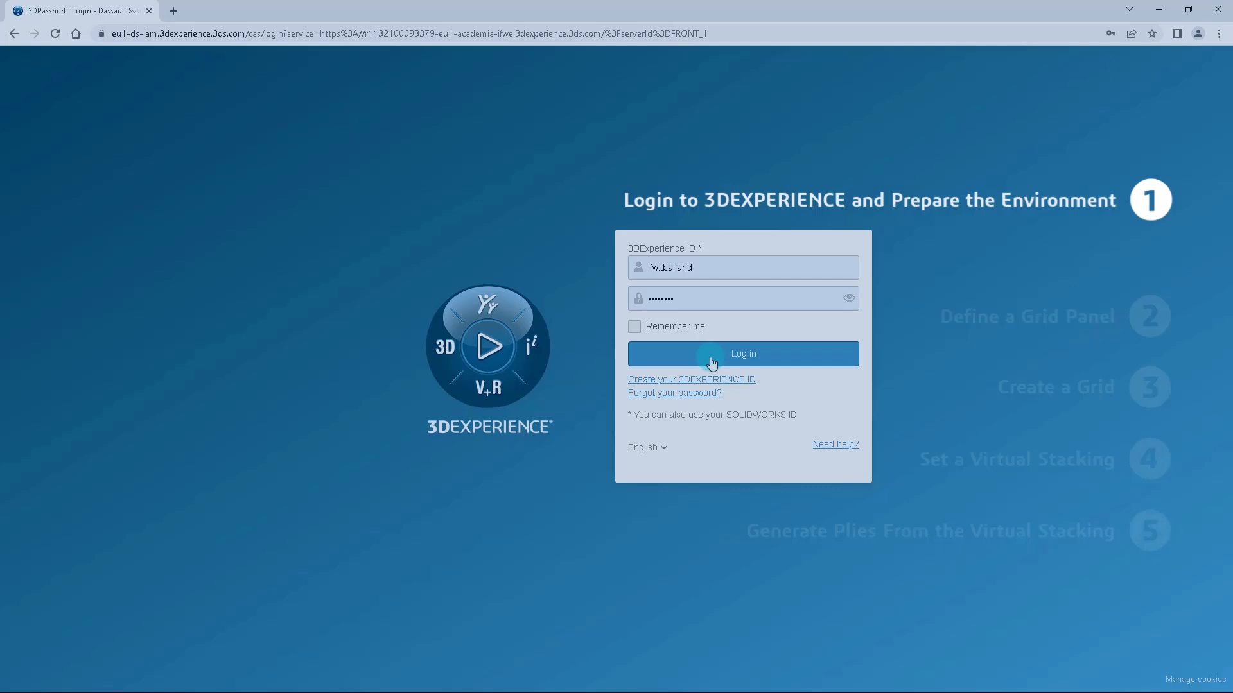
- Log in to the platform, then find and launch the Composites Design app without creating a new 3D part
left_click(712, 361)
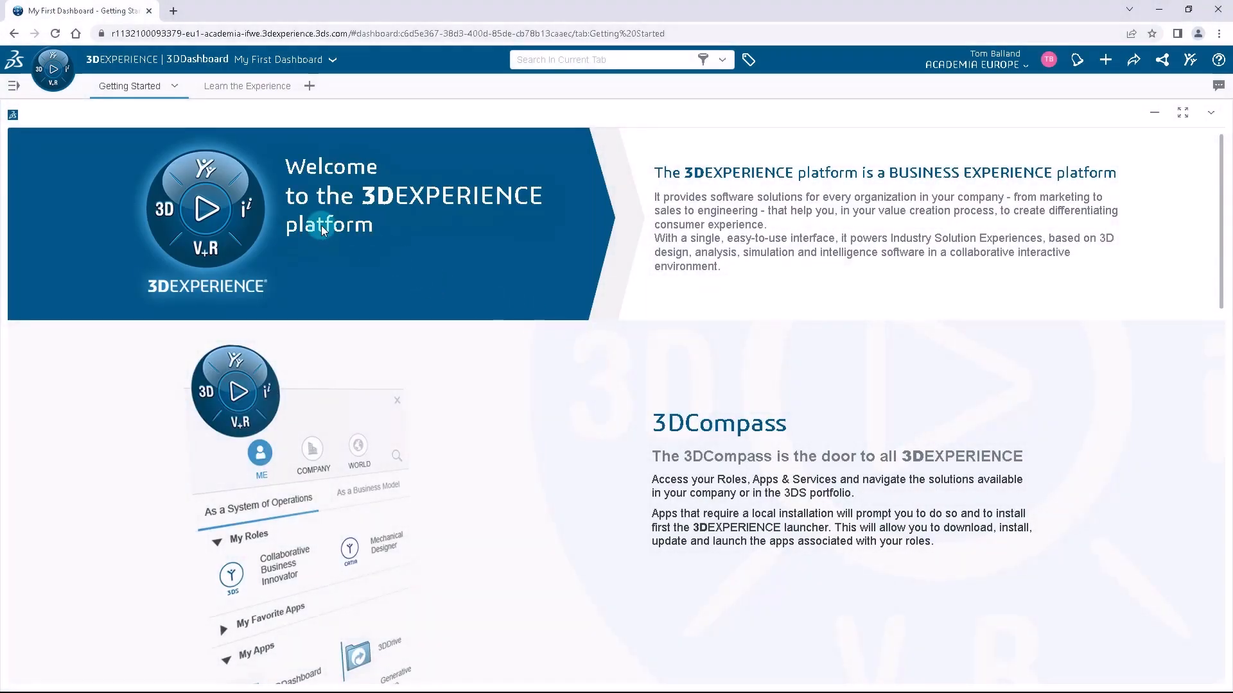
left_click(43, 86)
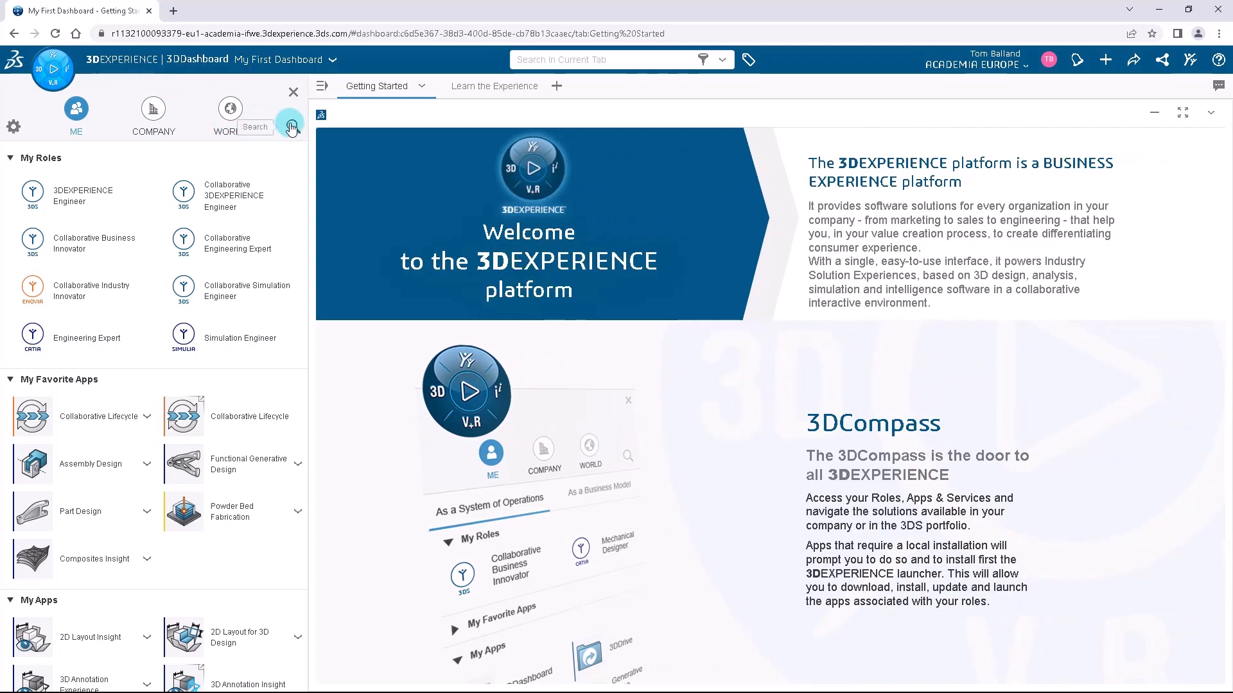
left_click(291, 128)
left_click(255, 165)
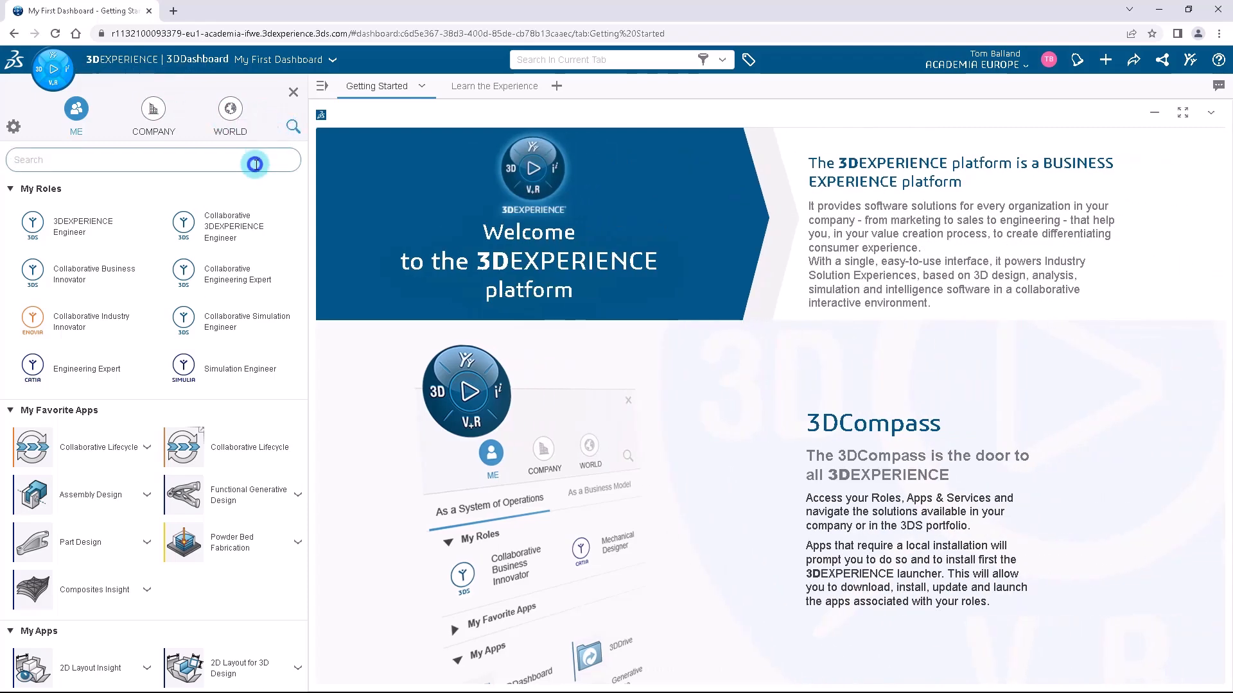
type("composi")
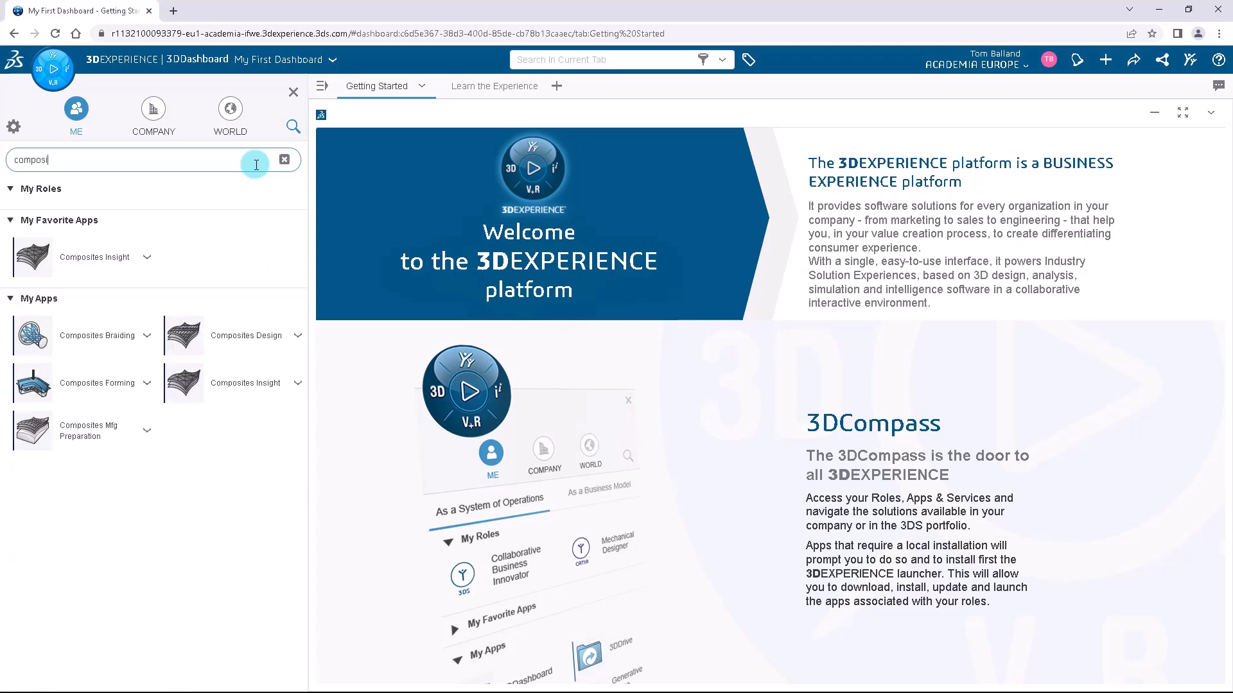
type("tes design")
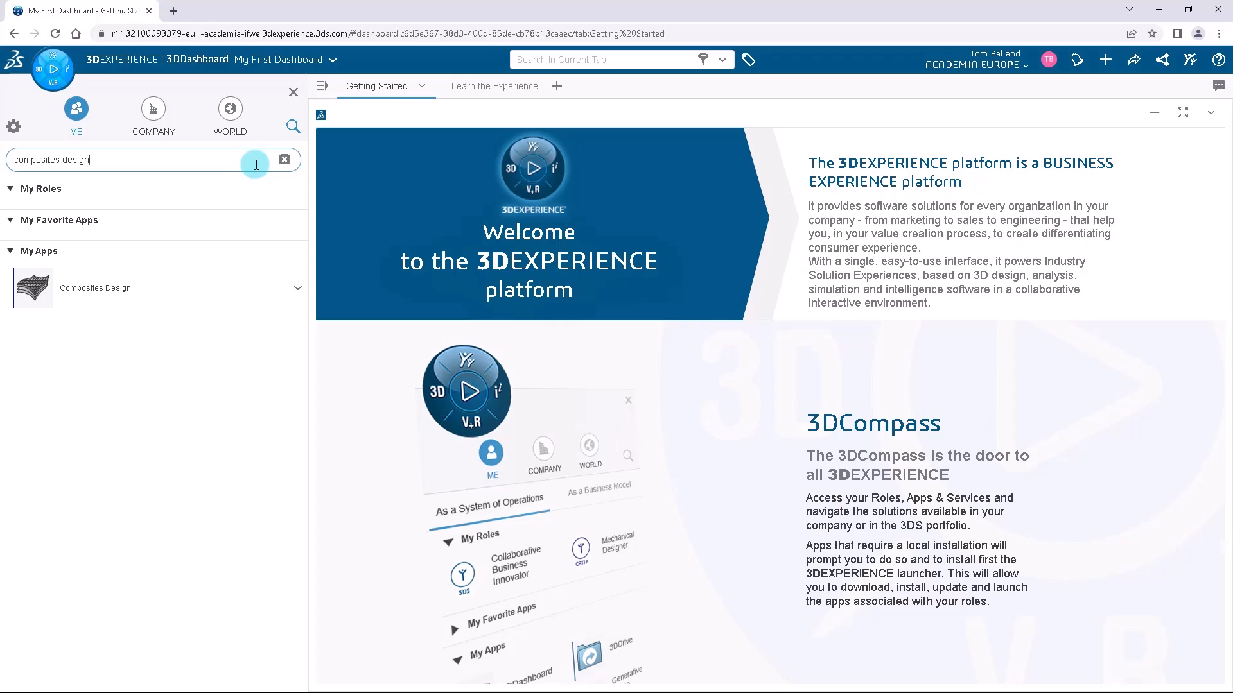
left_click(226, 297)
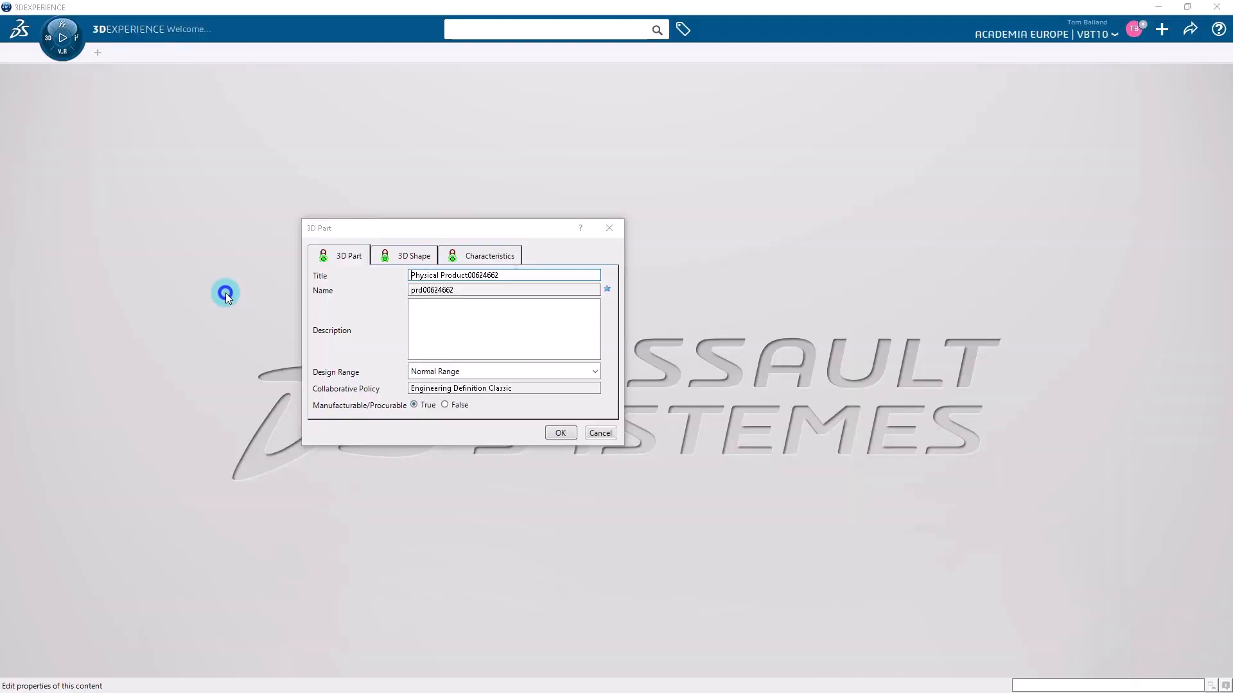
left_click(604, 435)
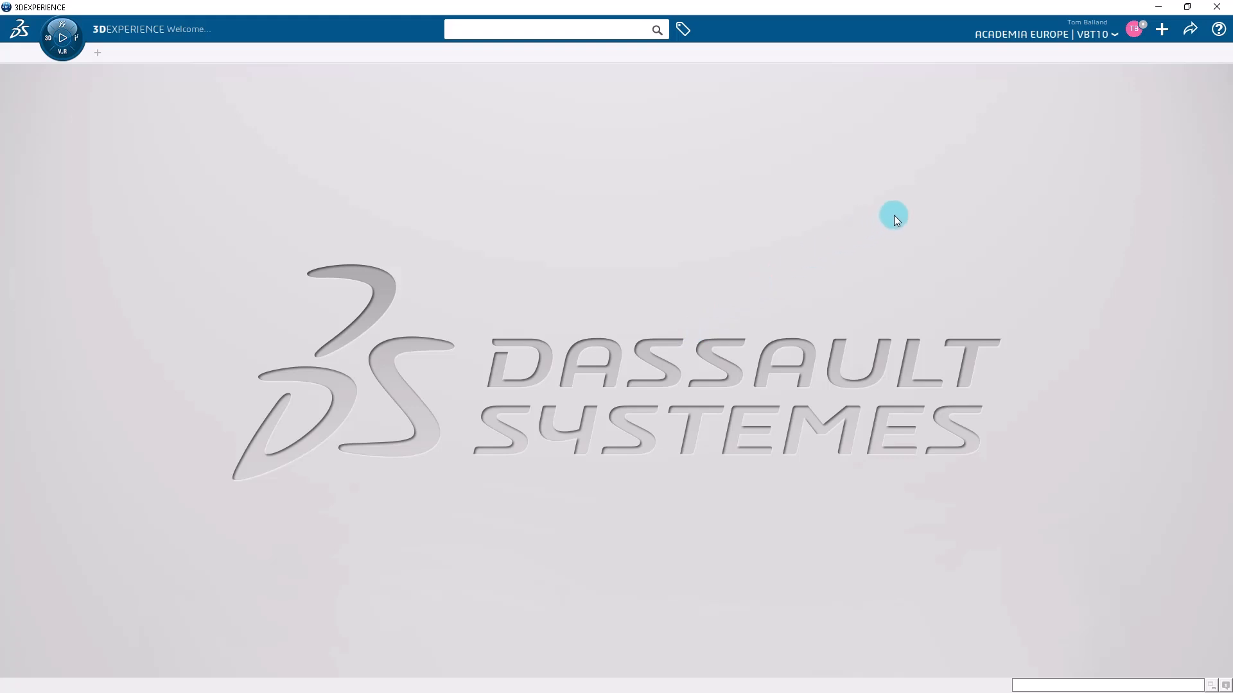
- Start a 3DXML import from disk with an empty duplication string
left_click(1157, 33)
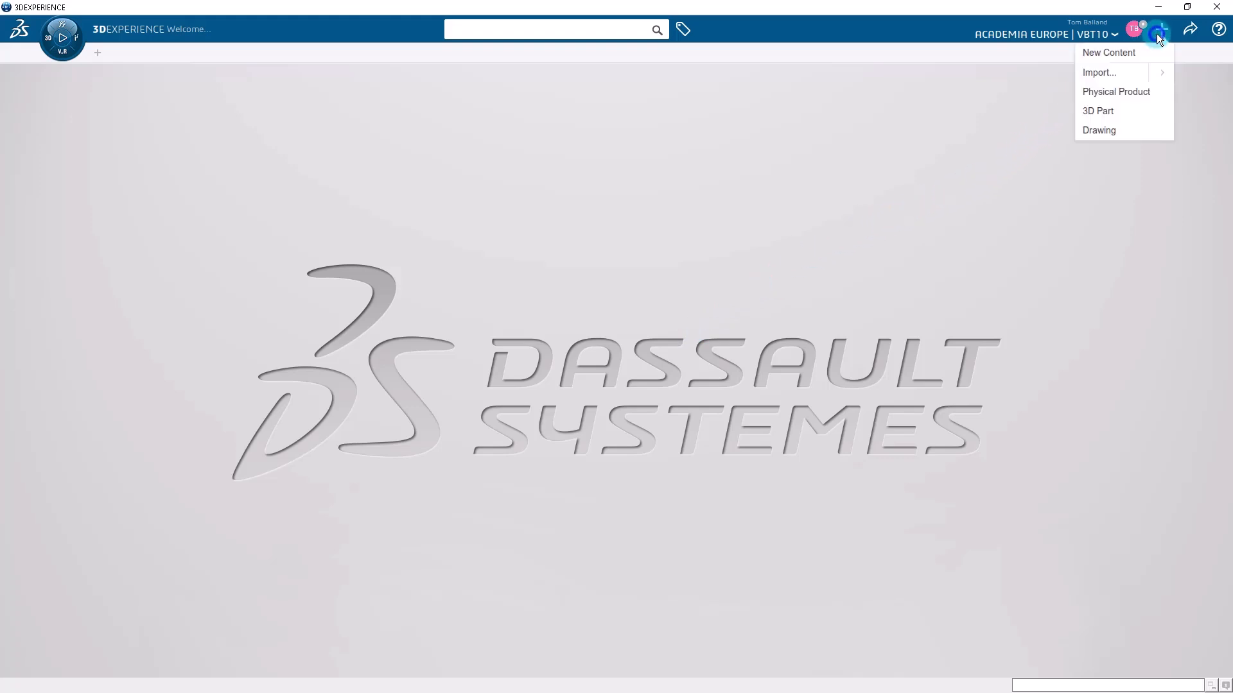
left_click(1120, 74)
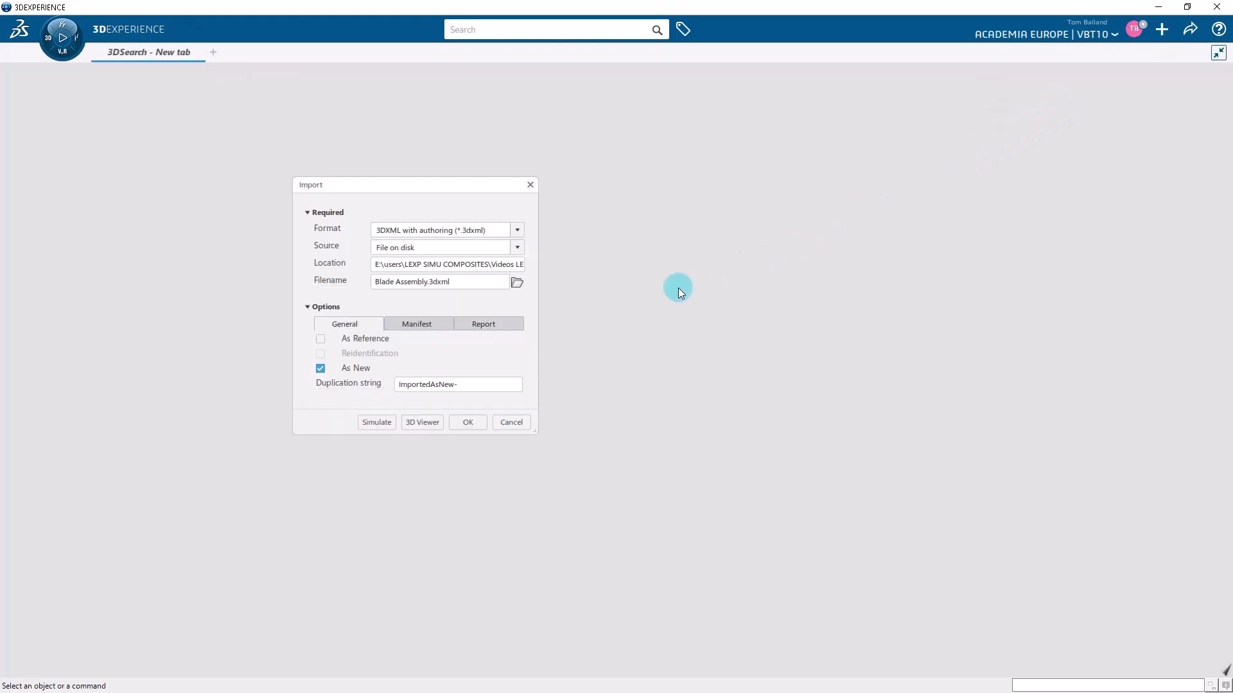
left_click_drag(471, 386, 396, 383)
key("BackSpace")
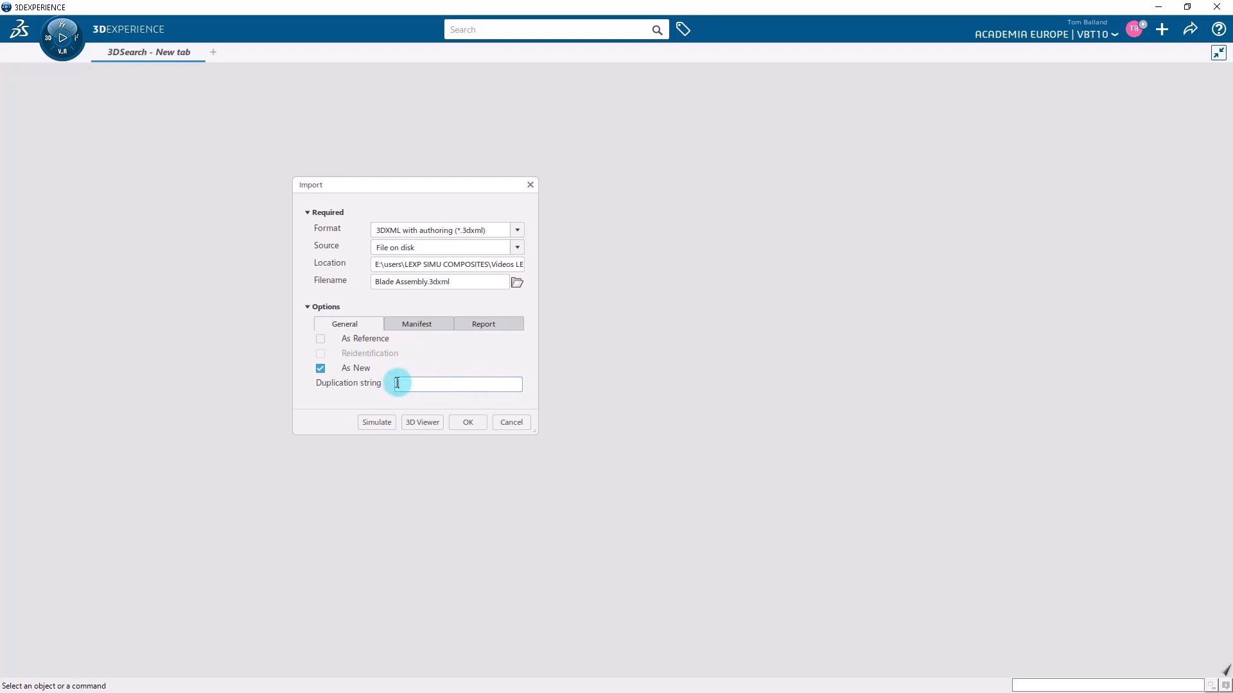
left_click(465, 374)
- Choose MSS-Aero-CPD_SkinPanel.3dxml as the file, run the import as new and close its report
left_click(517, 284)
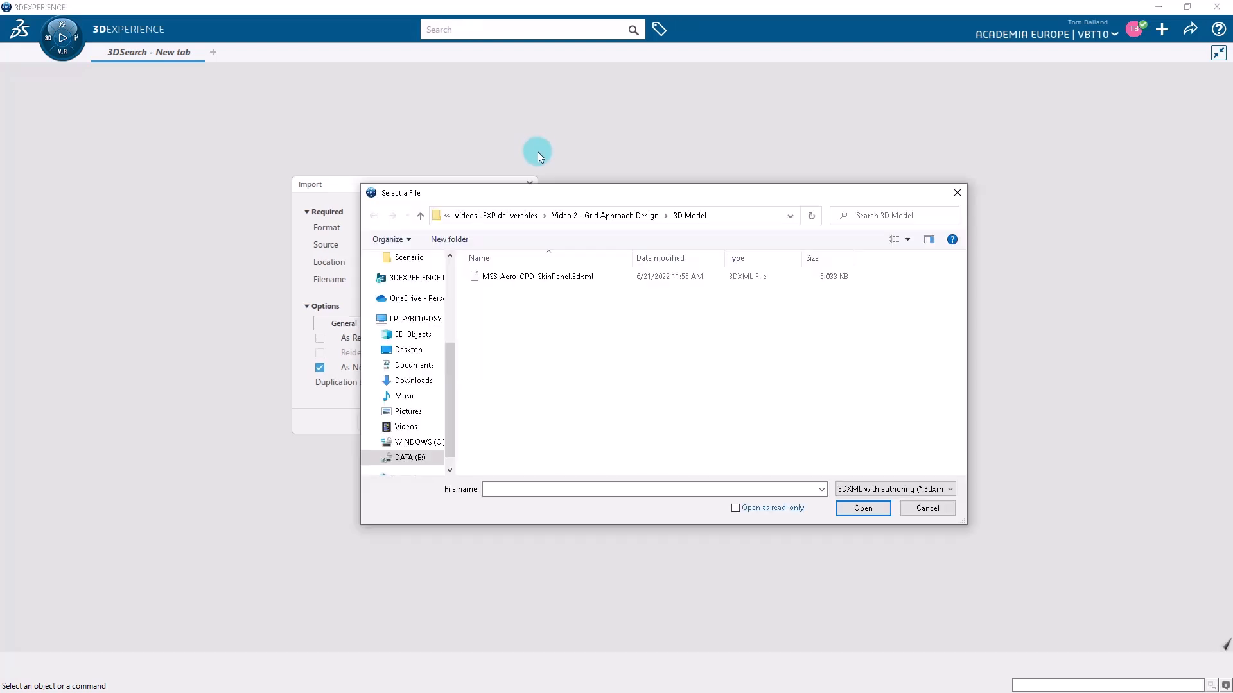
double_click(556, 276)
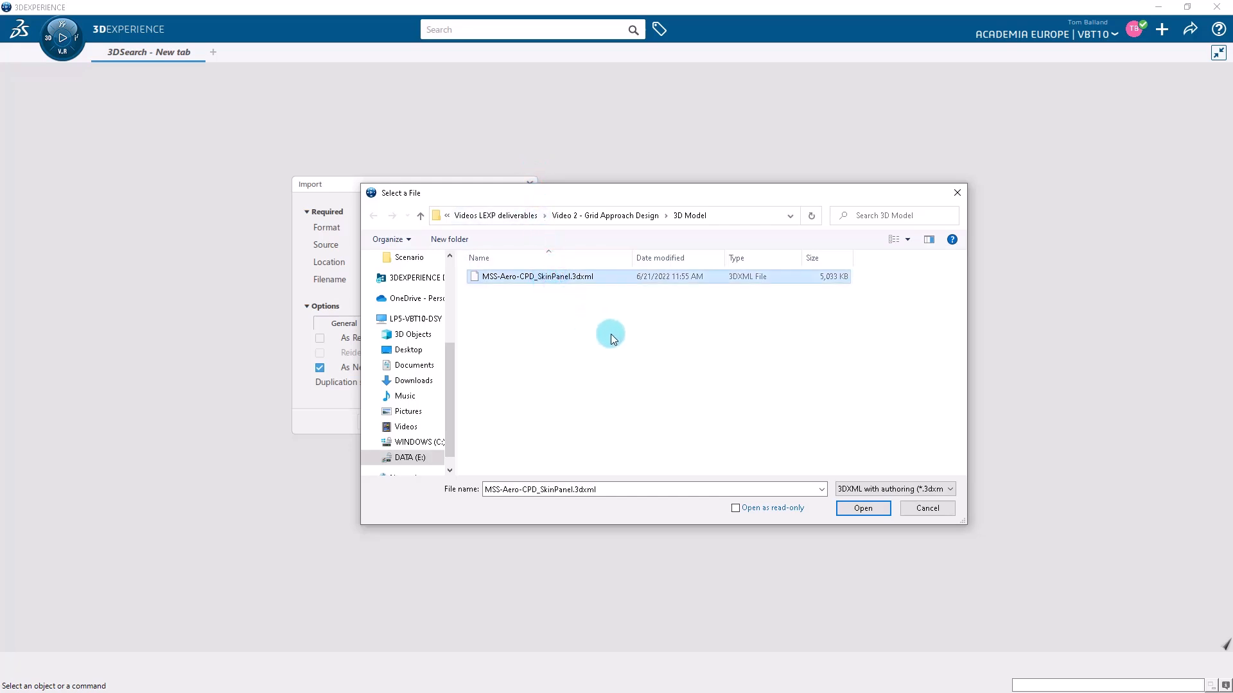
left_click(849, 511)
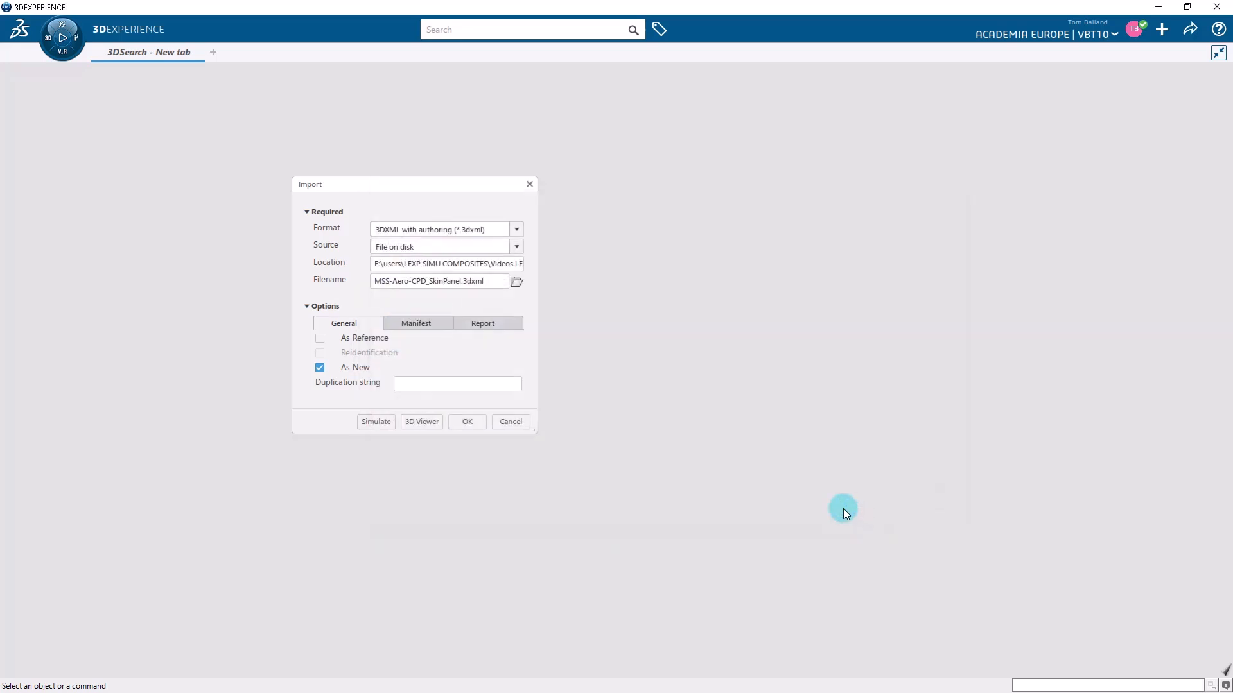
left_click(475, 423)
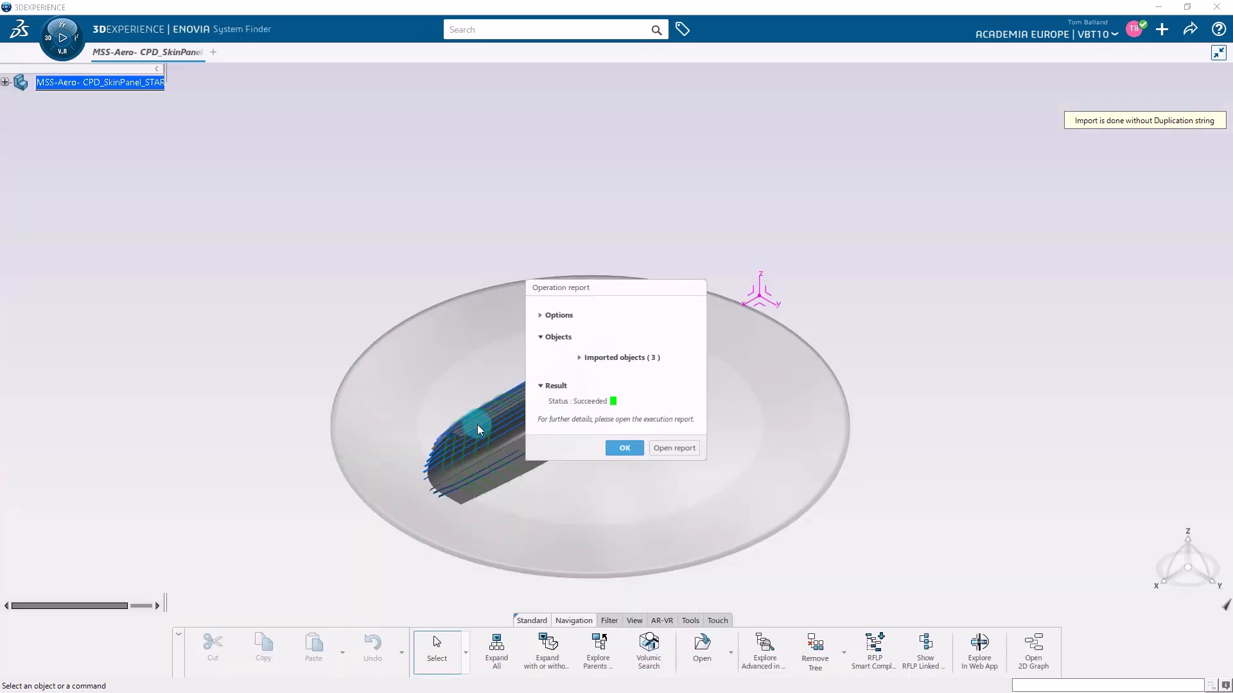
left_click(622, 449)
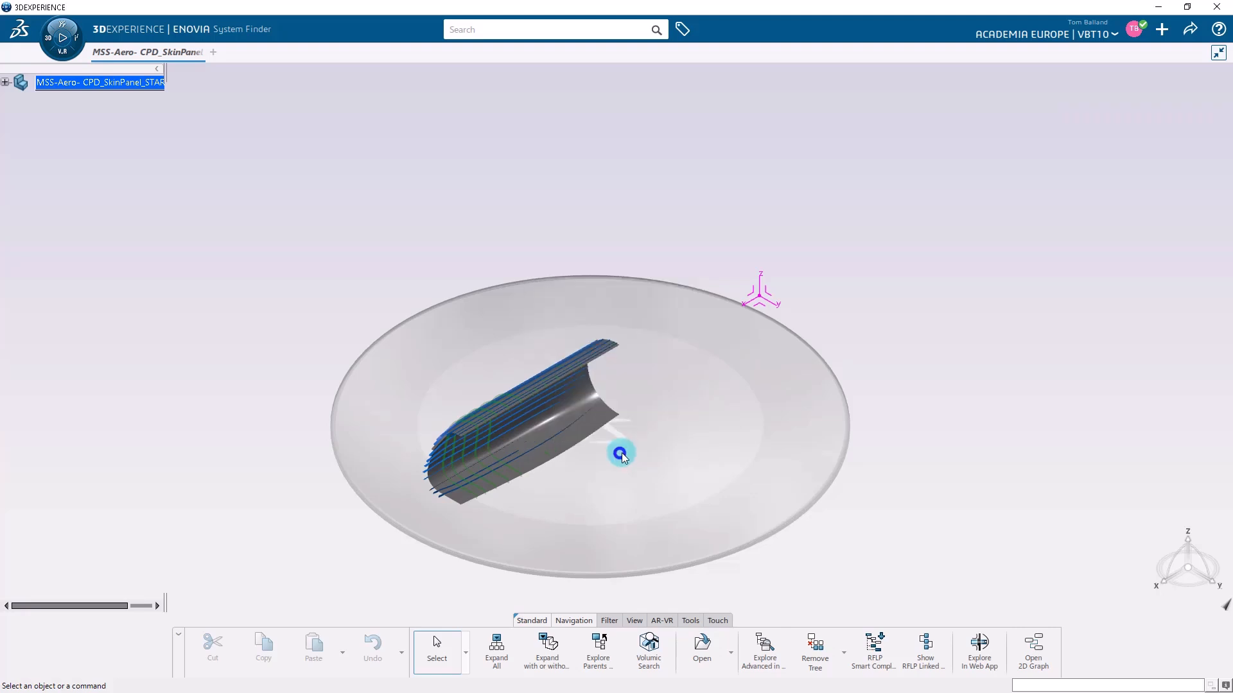
- Open the imported skin panel part for composites design and dismiss the Make Service promotion
mouse_move(607, 478)
middle_mouse_down()
mouse_move(521, 437)
mouse_move(509, 407)
mouse_move(330, 267)
middle_mouse_up()
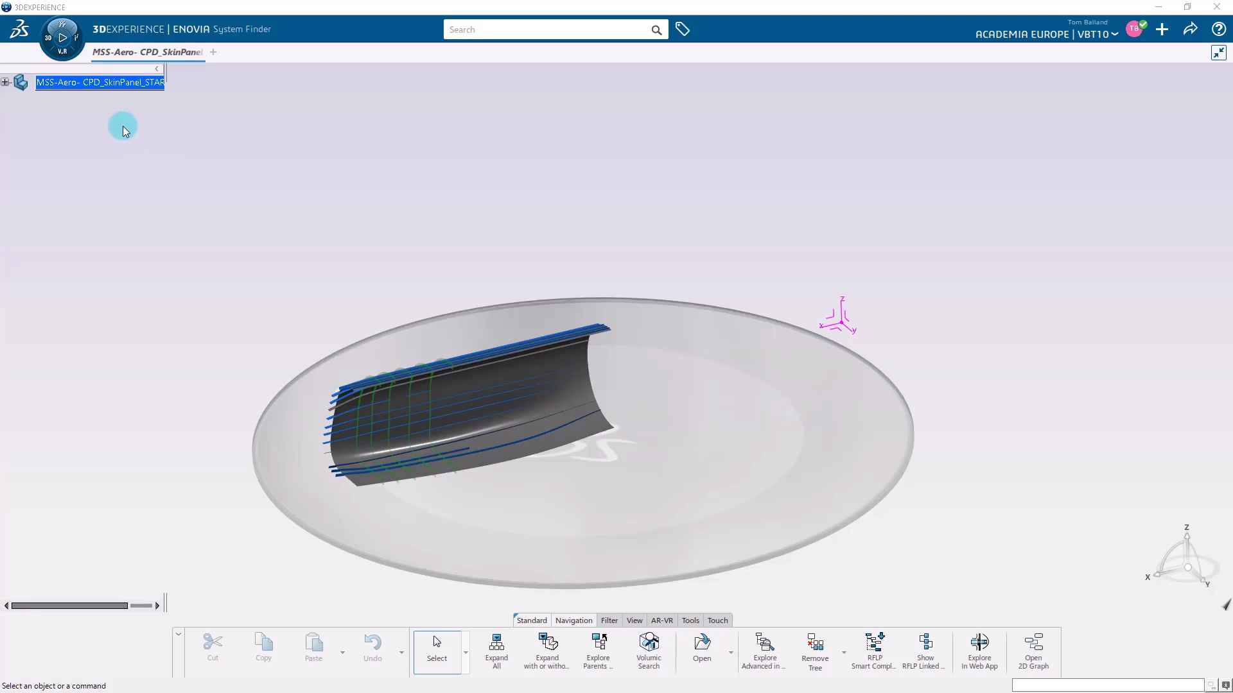
left_click(93, 84)
right_click(95, 89)
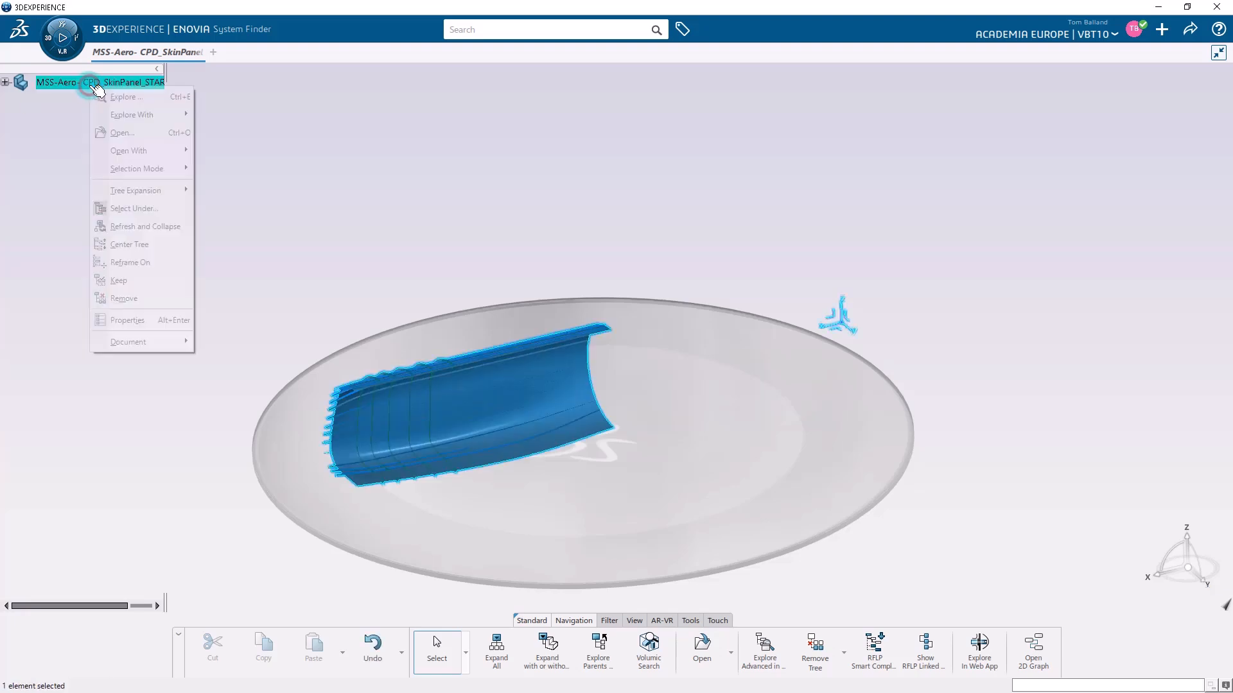
left_click(120, 133)
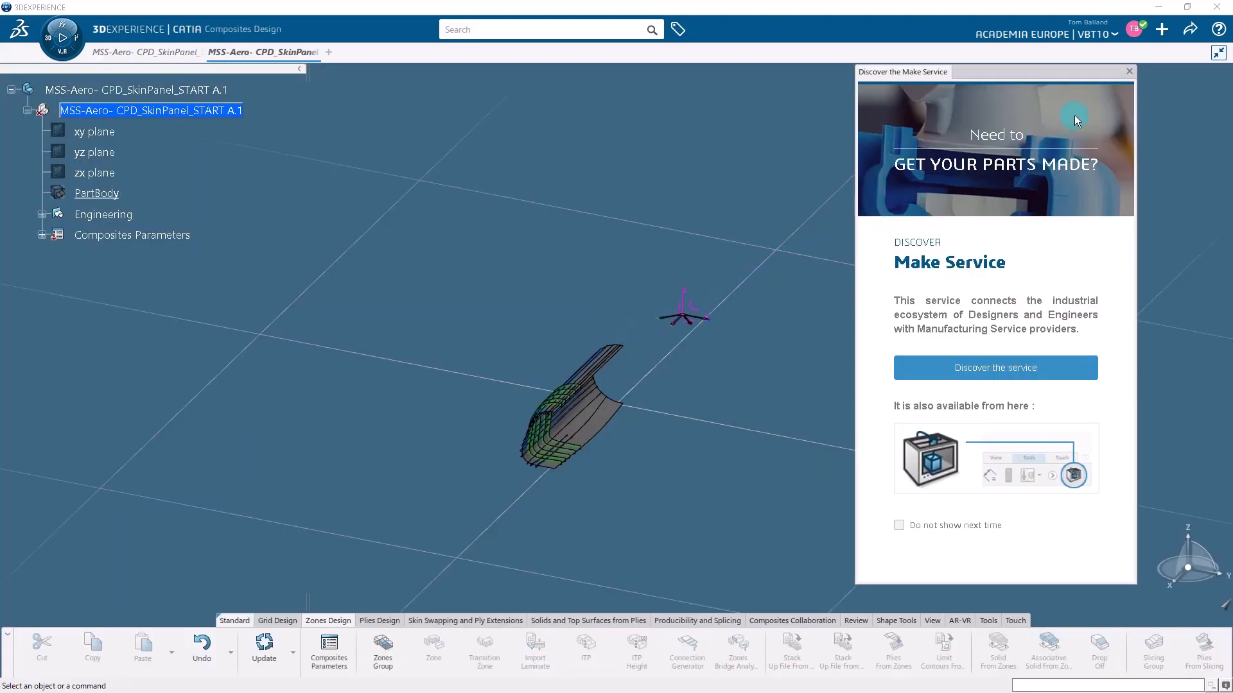
left_click(1129, 72)
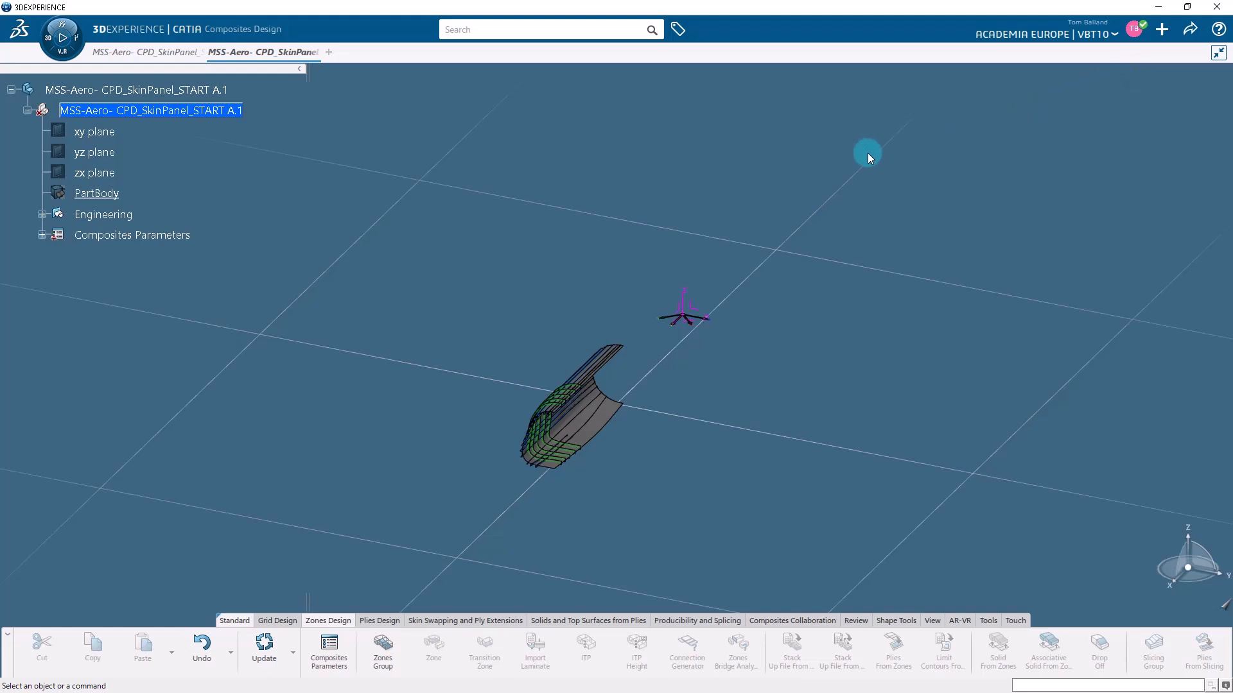
- Start a Grid Panel definition with the skin surface SURFACE_START as support and Rosette.1 as rosette
middle_click_drag(585, 289, 567, 230)
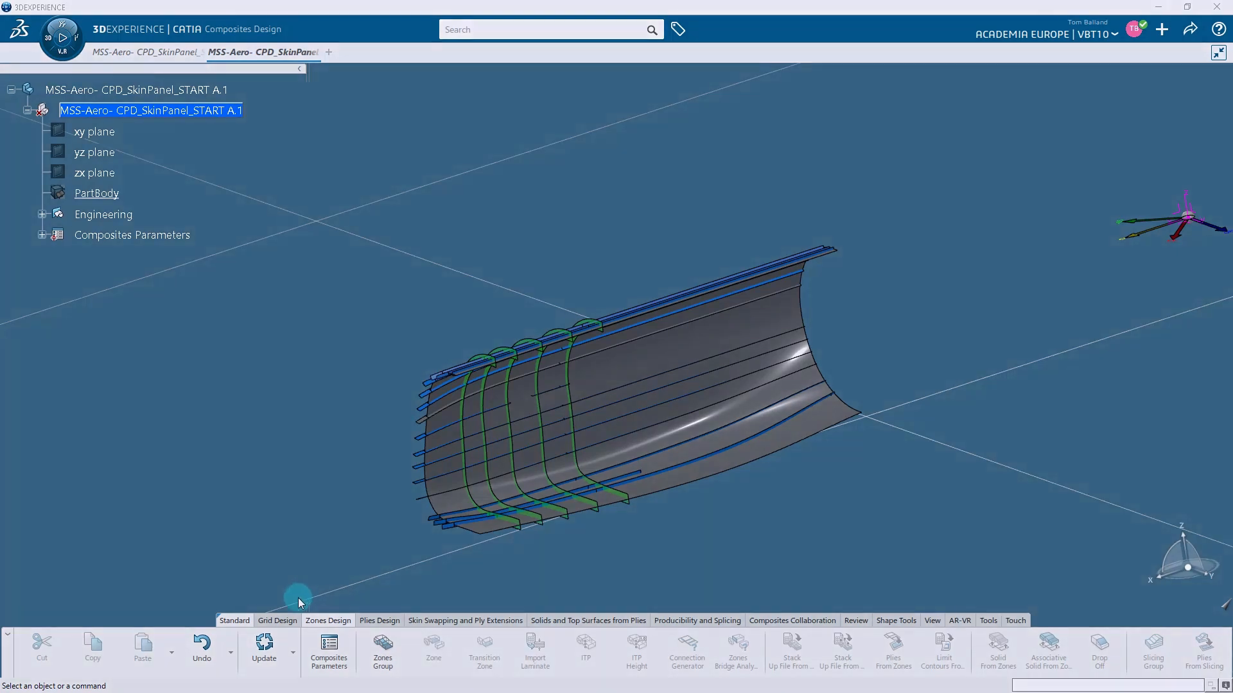
left_click(288, 620)
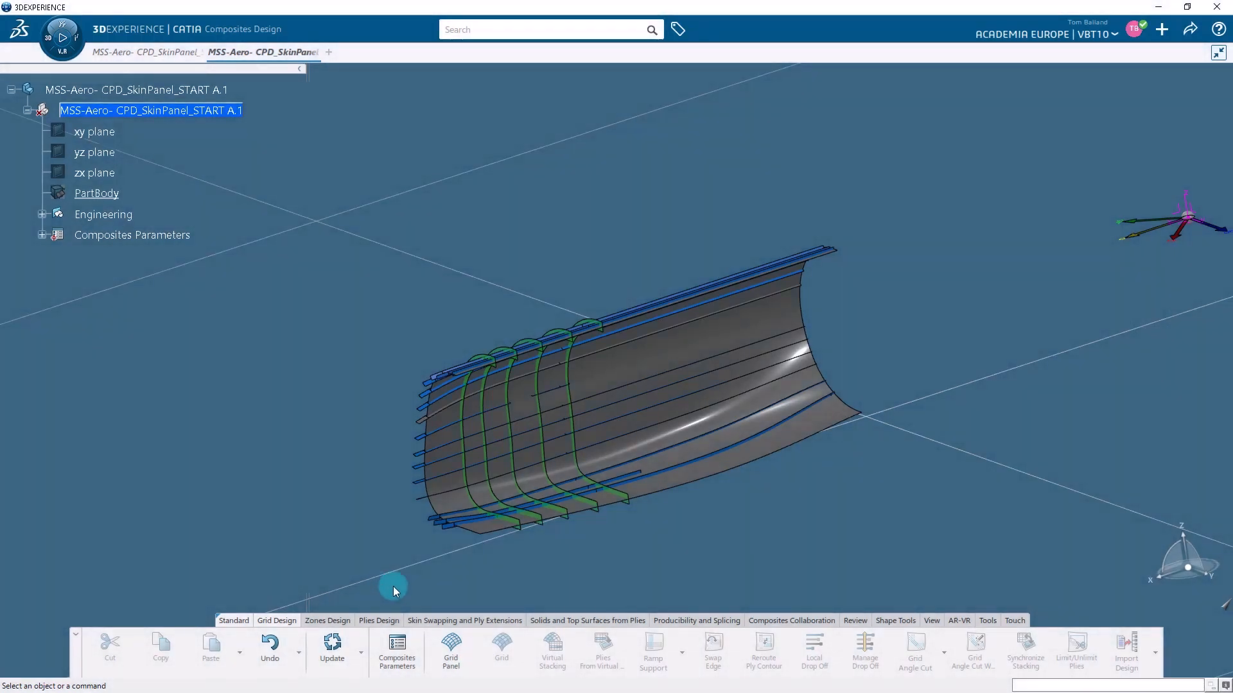
left_click(454, 649)
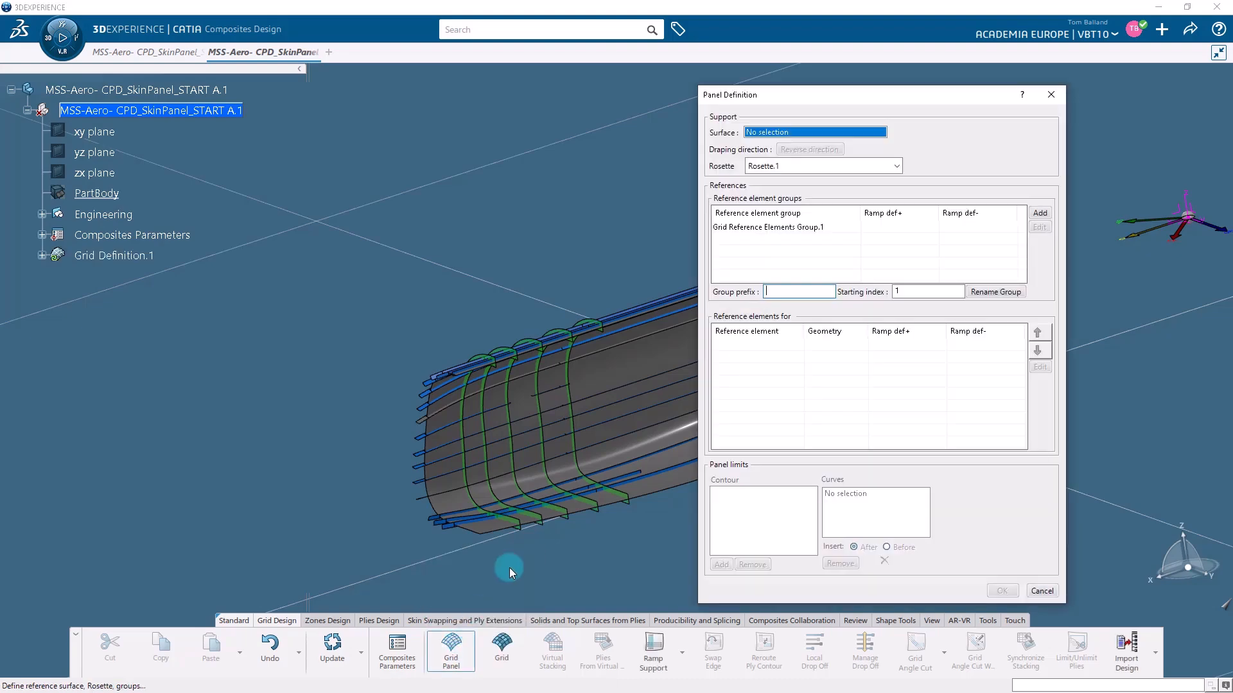
middle_click_drag(571, 470, 394, 399)
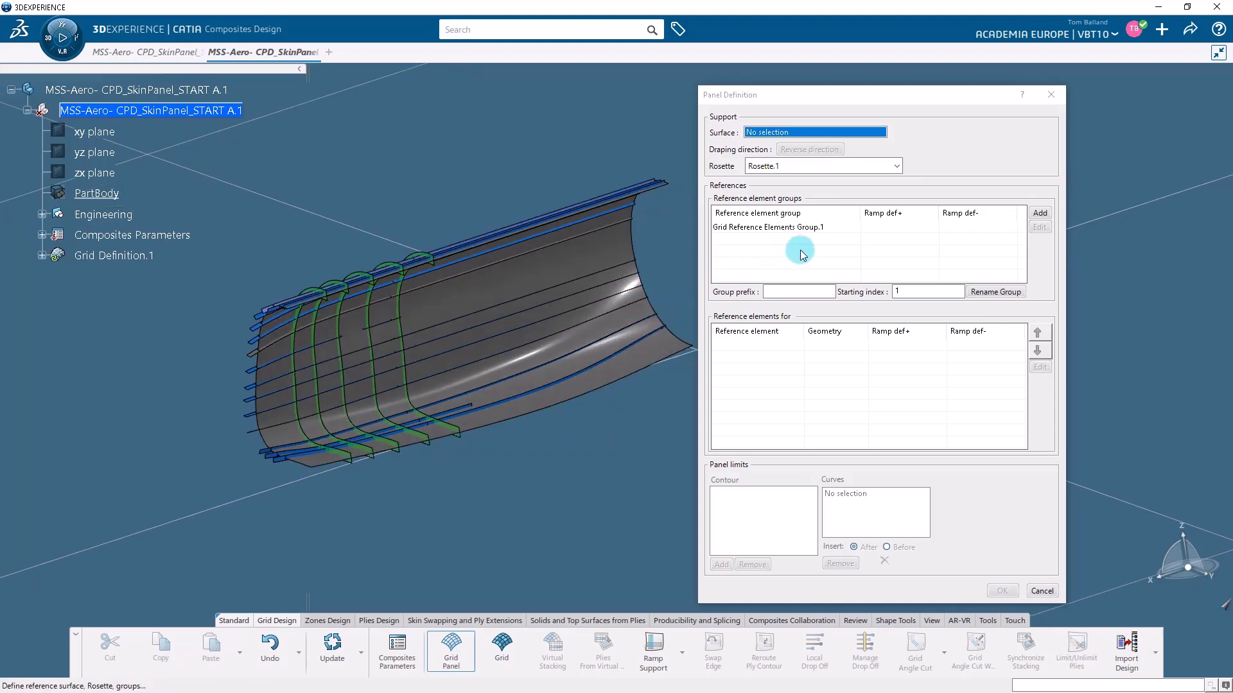
left_click(576, 264)
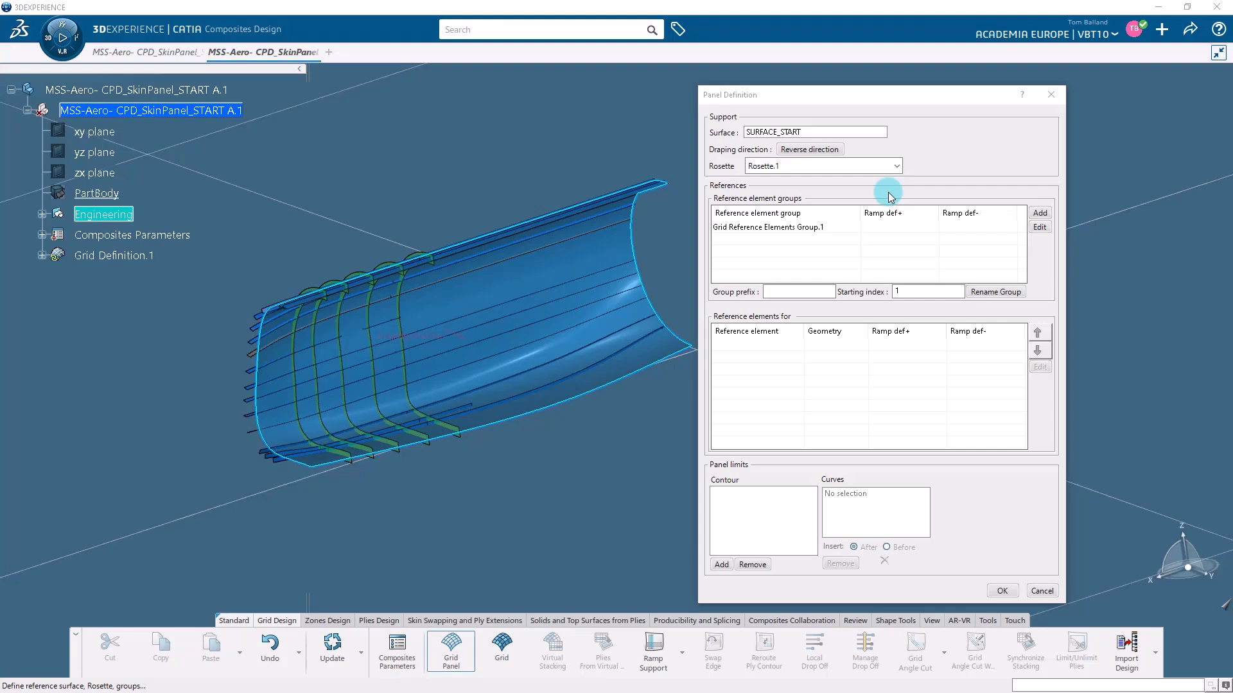
left_click(897, 168)
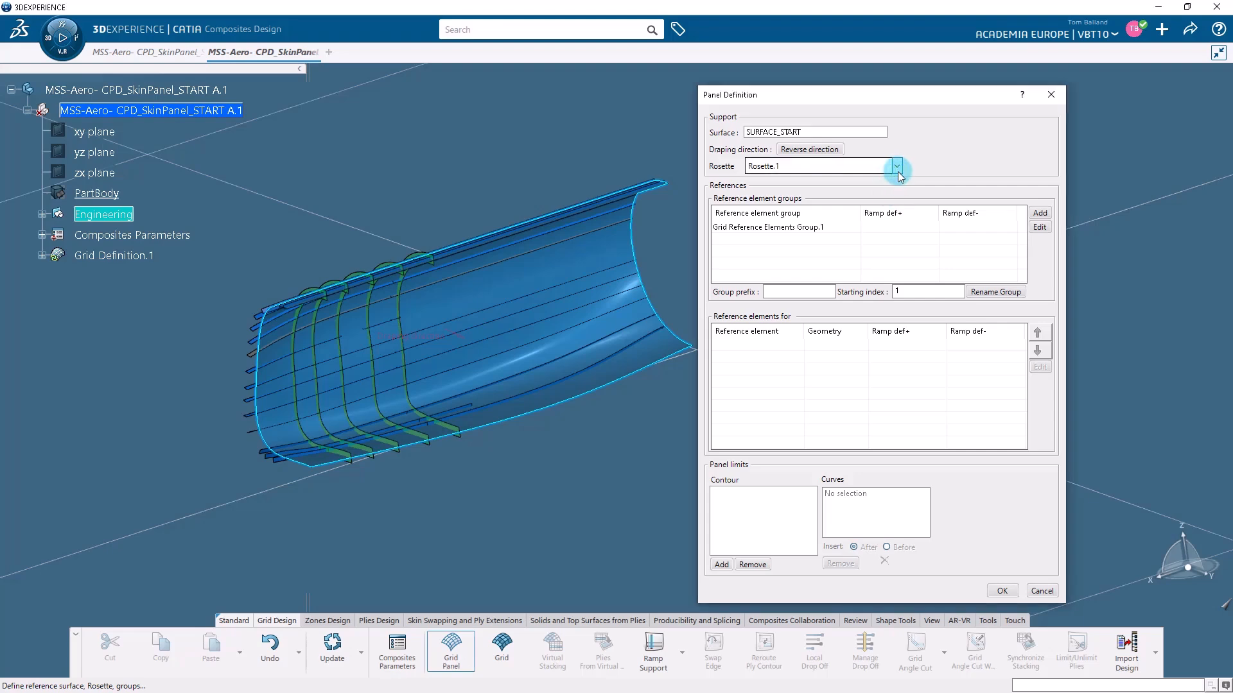
left_click(897, 167)
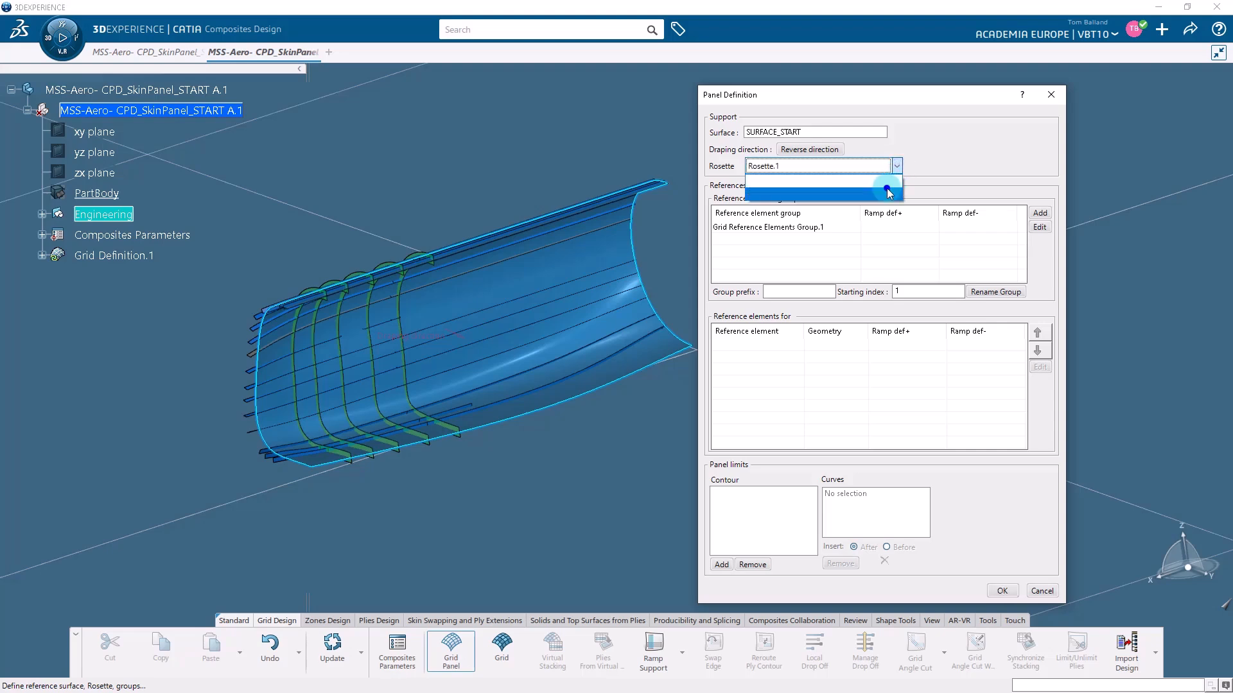
left_click(887, 192)
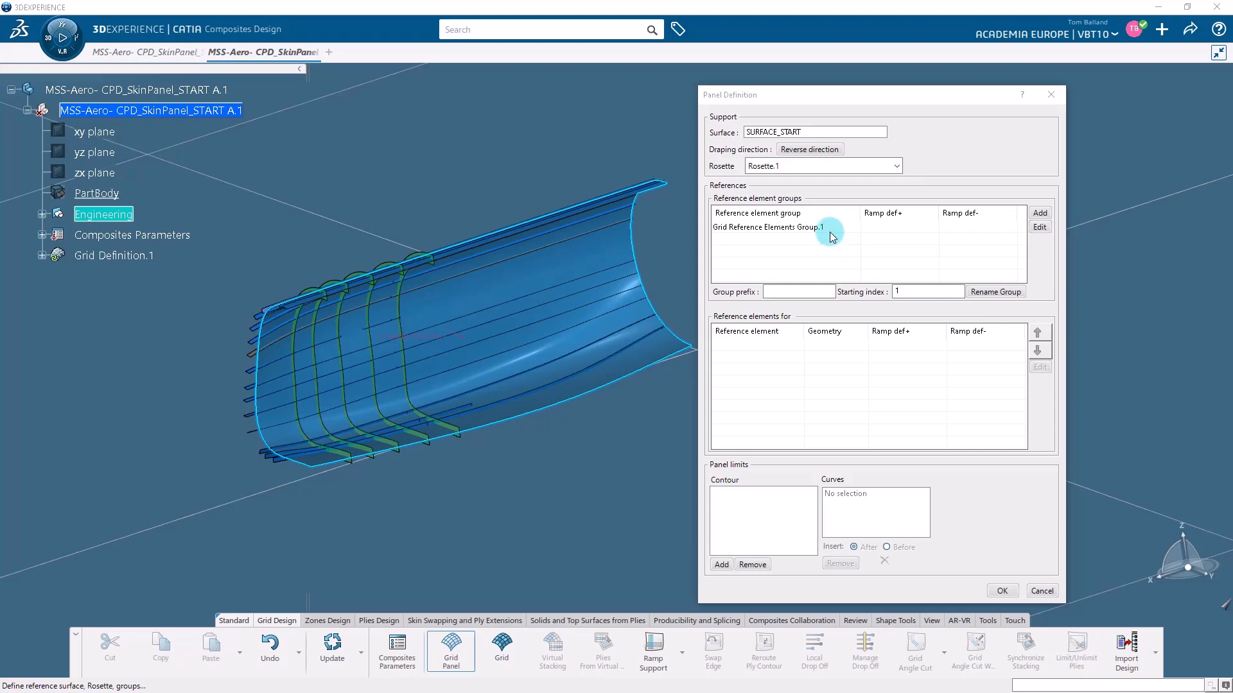
- Rename the panel's first reference element group with the prefix FRAMES
left_click(830, 226)
left_click(807, 226)
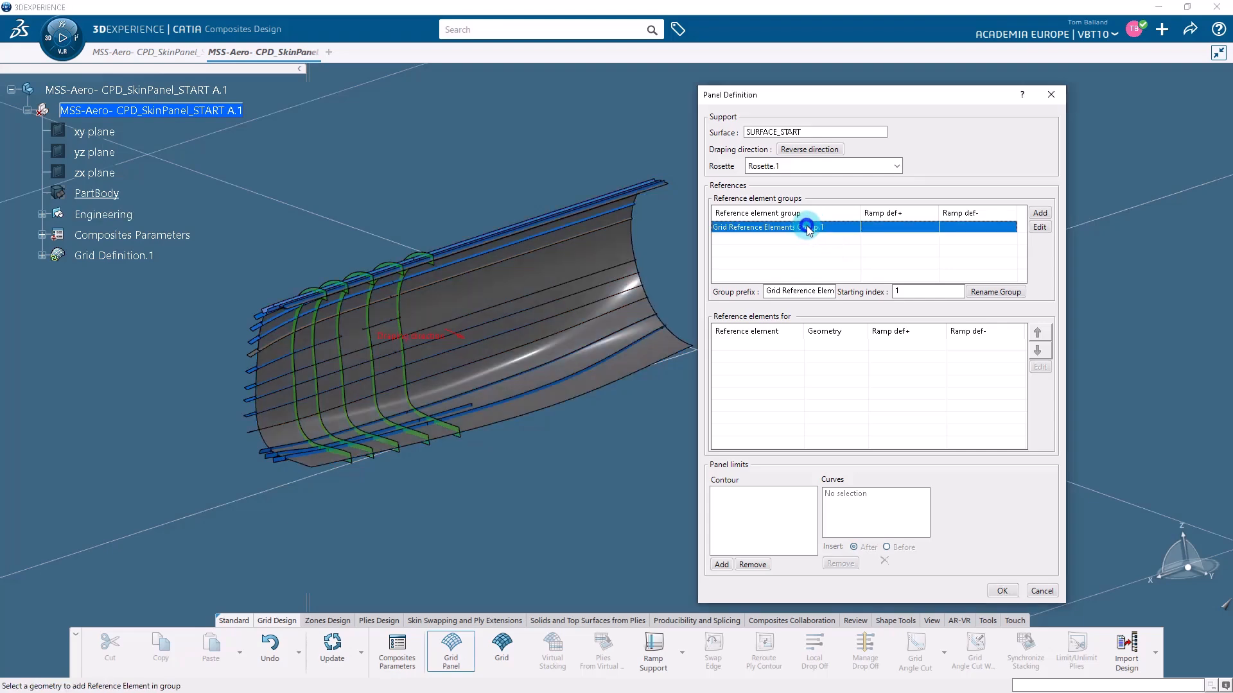
left_click_drag(769, 287, 864, 298)
type("FRAMES")
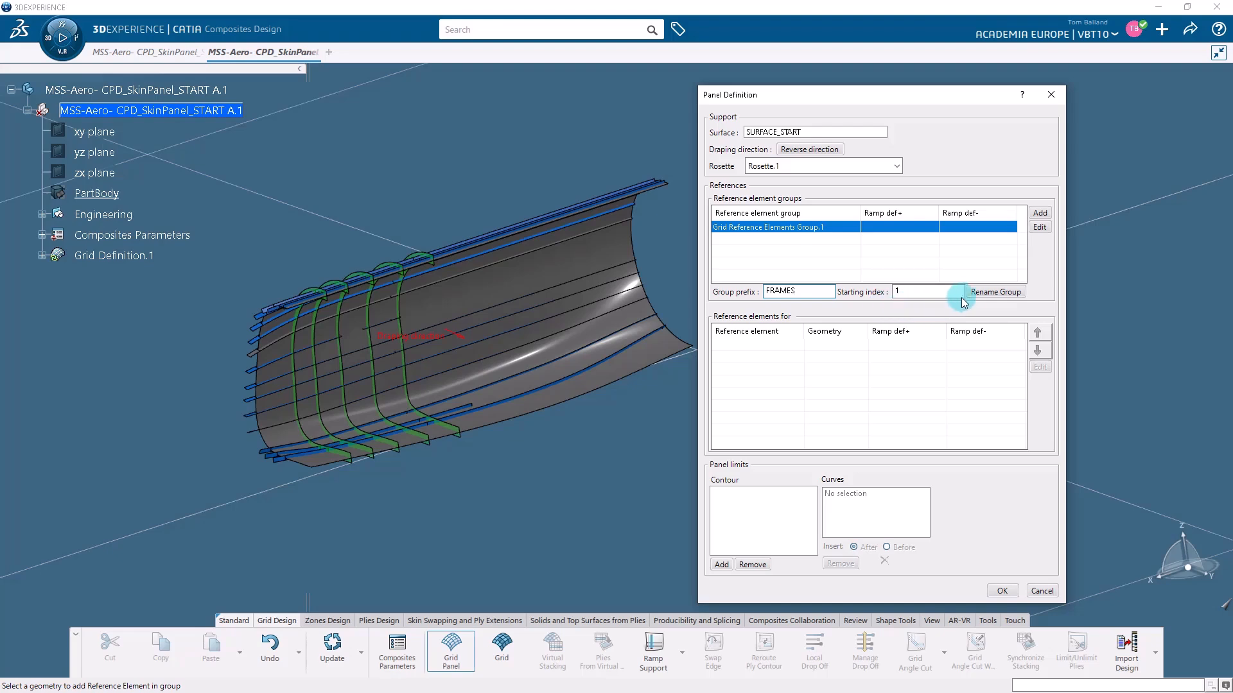
left_click(980, 293)
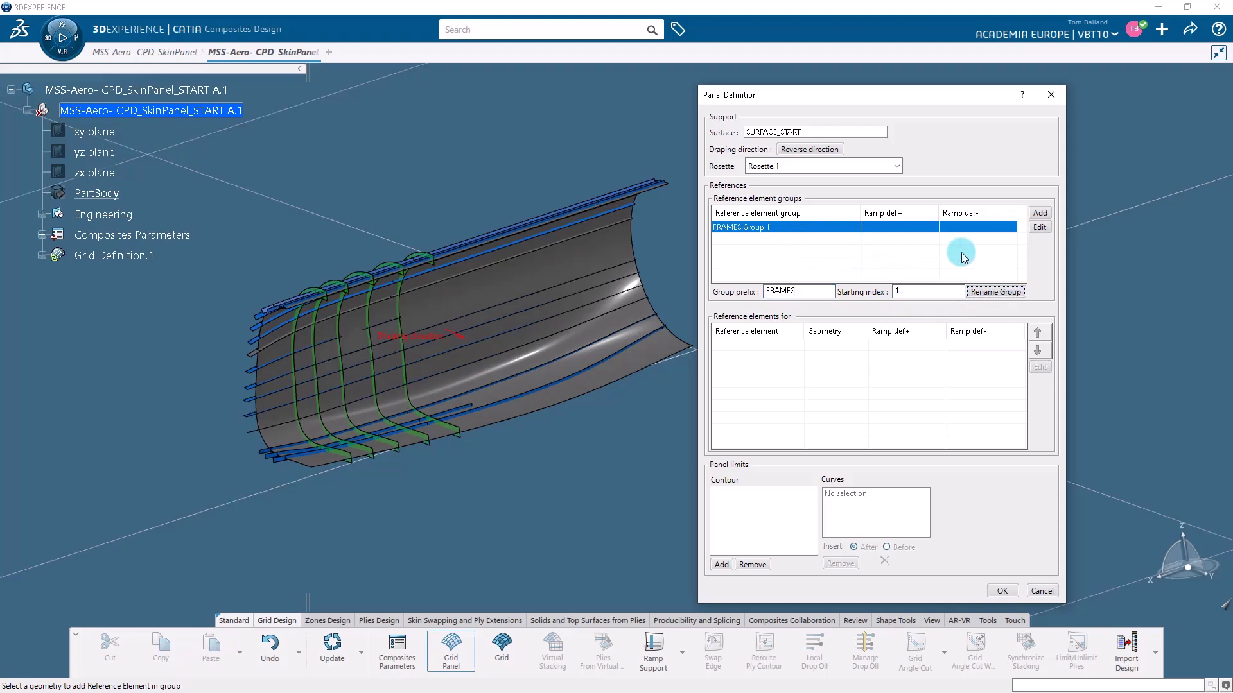
- Give the FRAMES group different default ramp definitions per side: O-O 80mm / 10mm on side + and O-O 40mm / 10mm on side -
left_click(1039, 228)
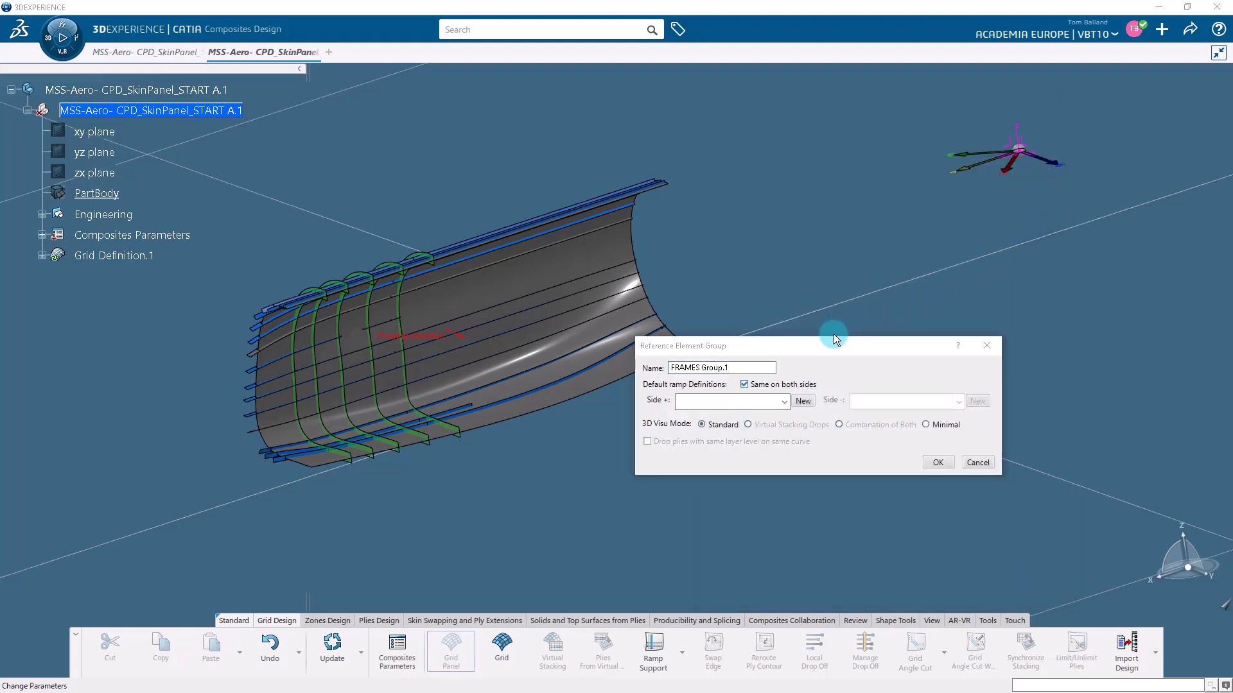
left_click(745, 385)
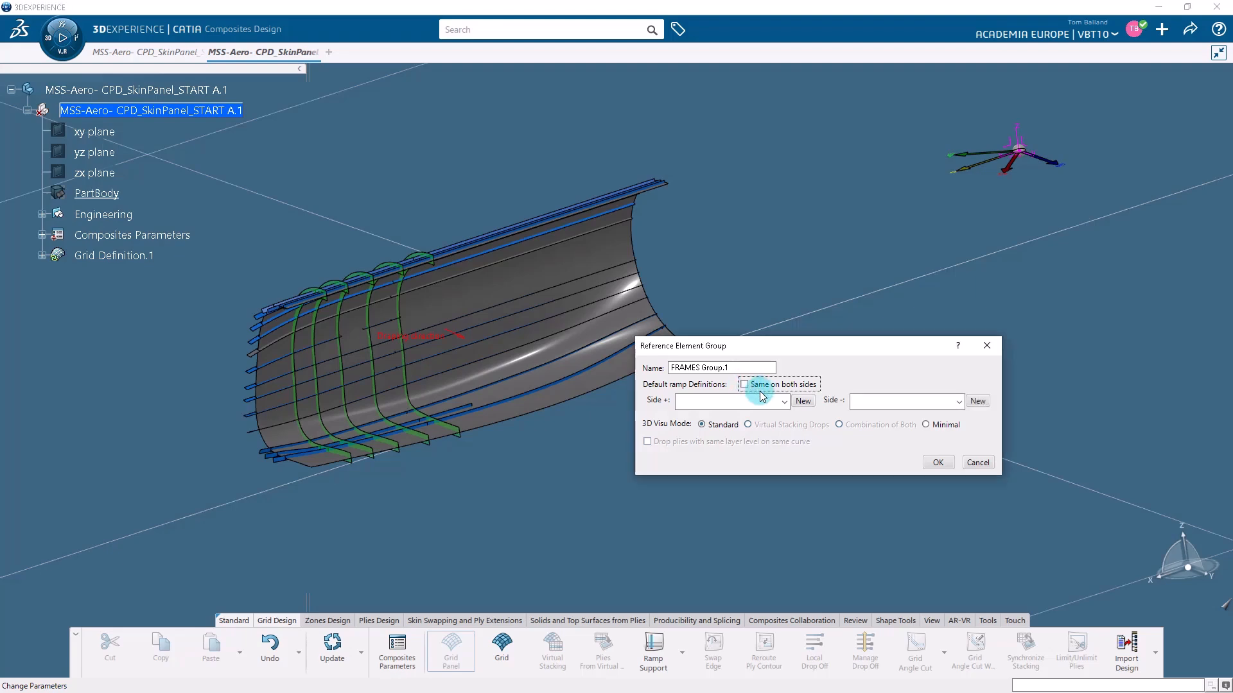
left_click(784, 402)
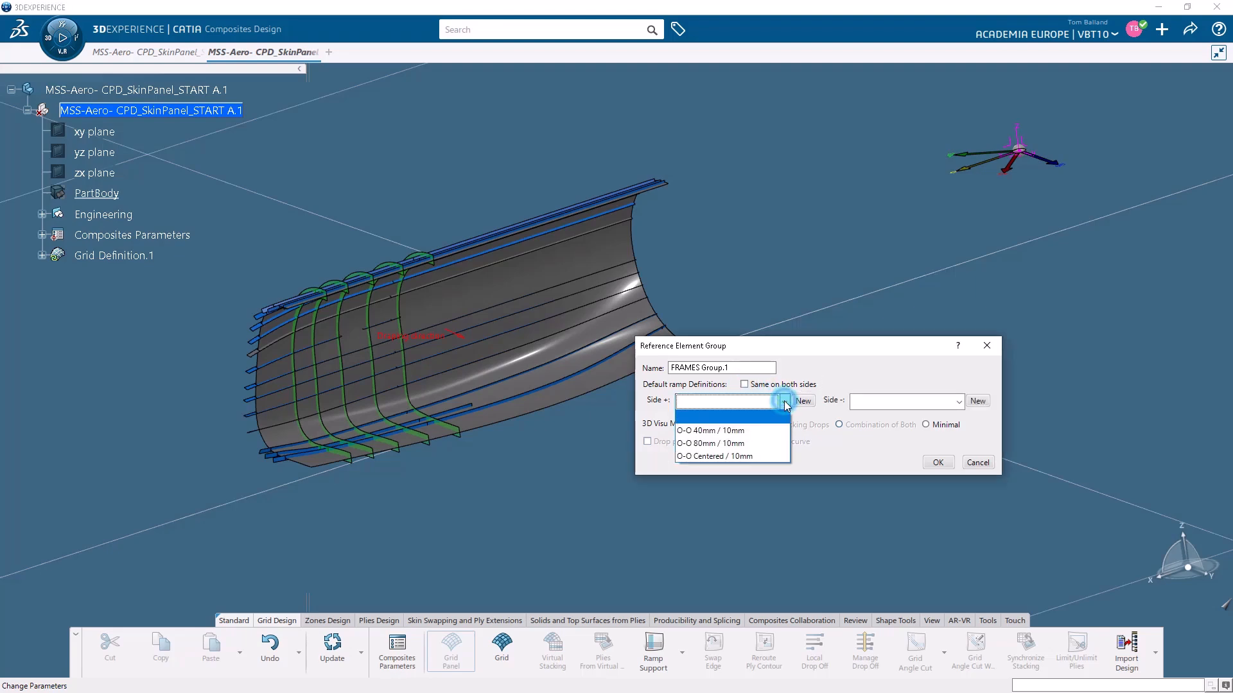
left_click(752, 444)
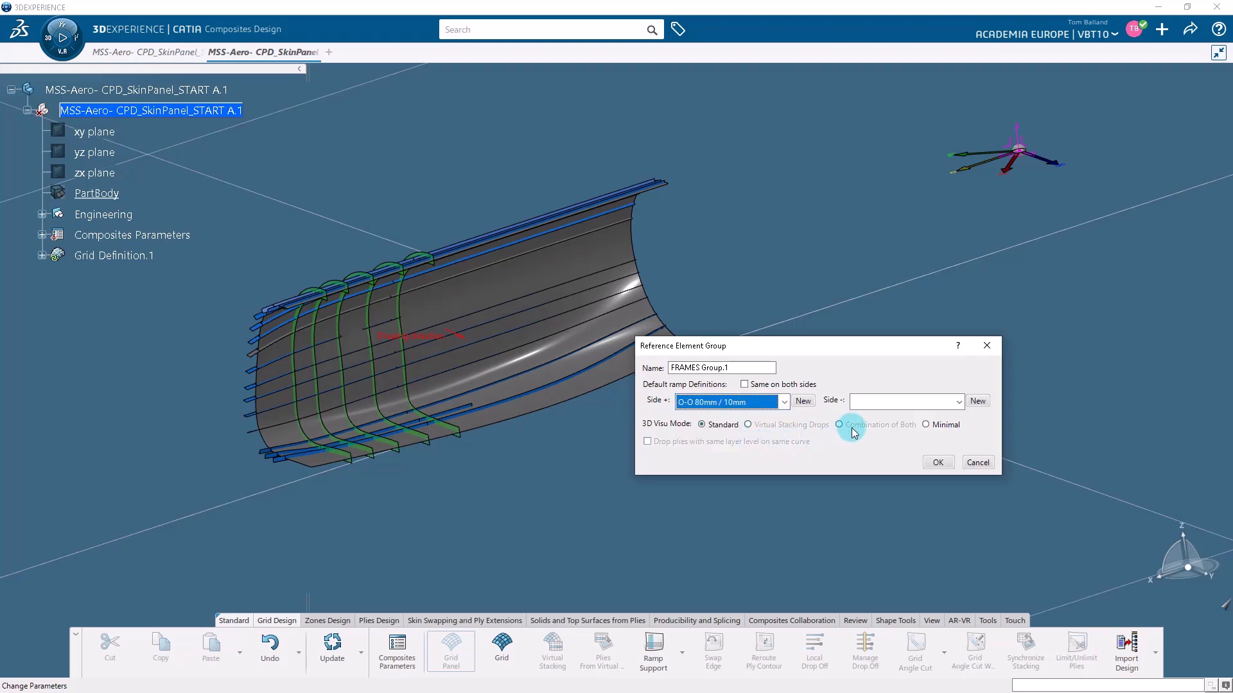
left_click(958, 402)
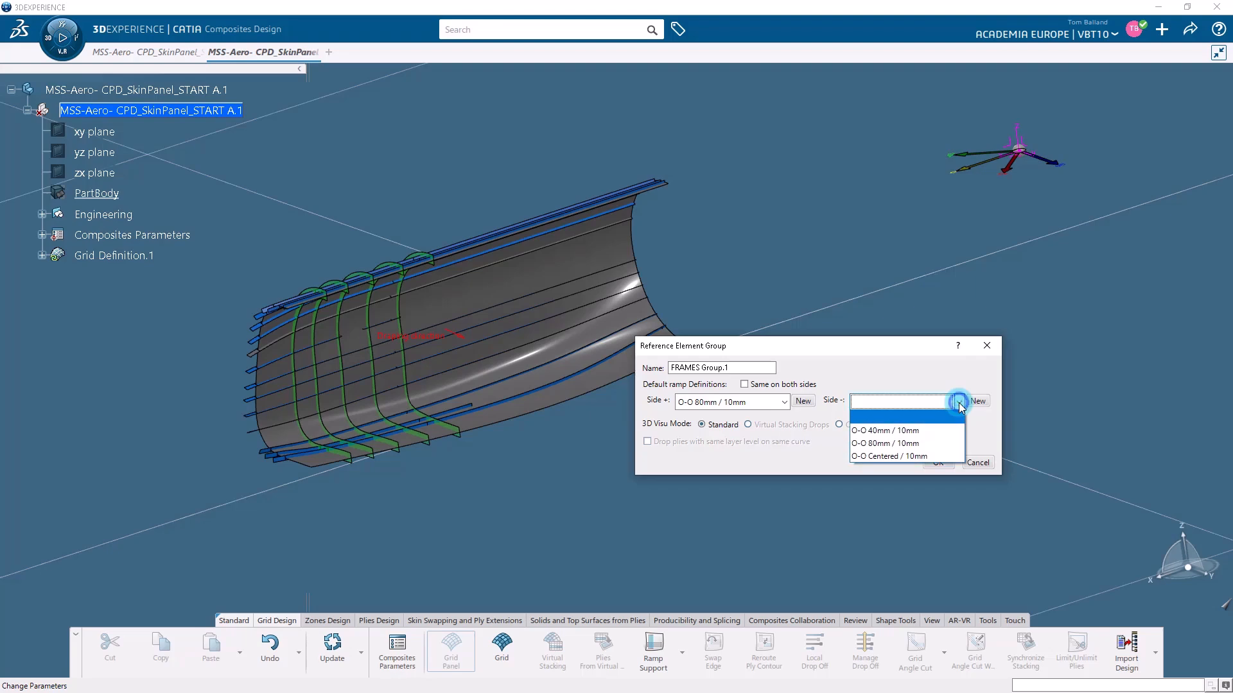
left_click(926, 429)
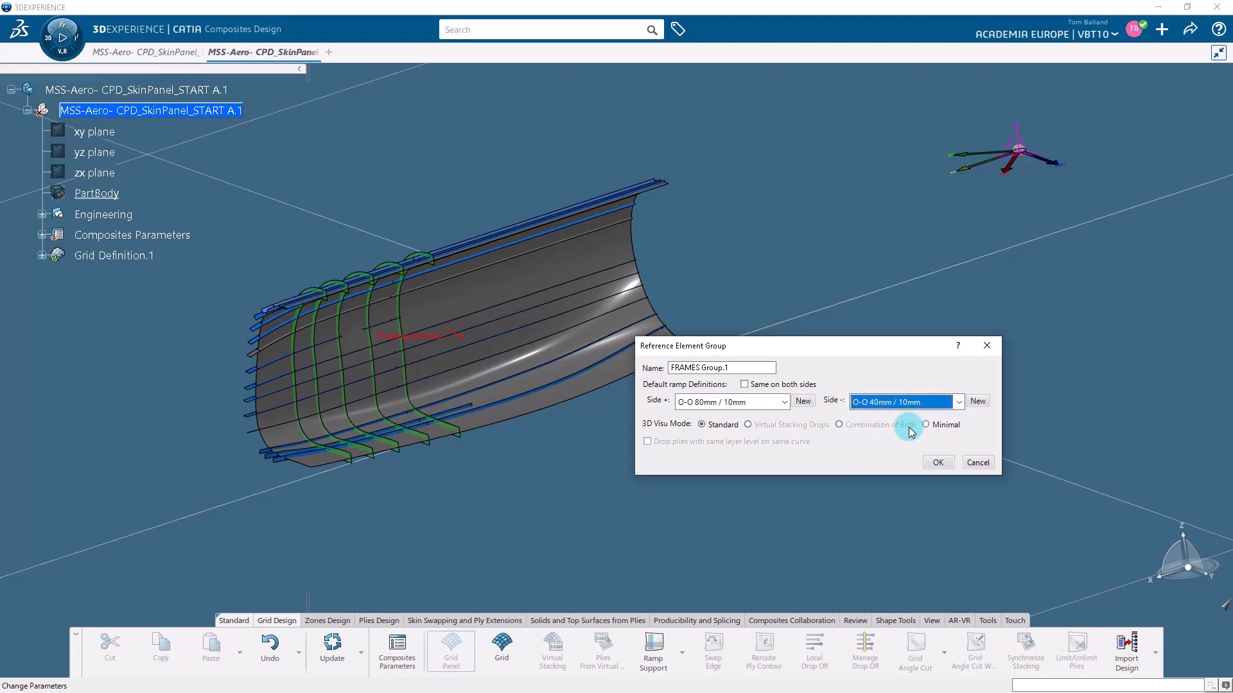
left_click(808, 463)
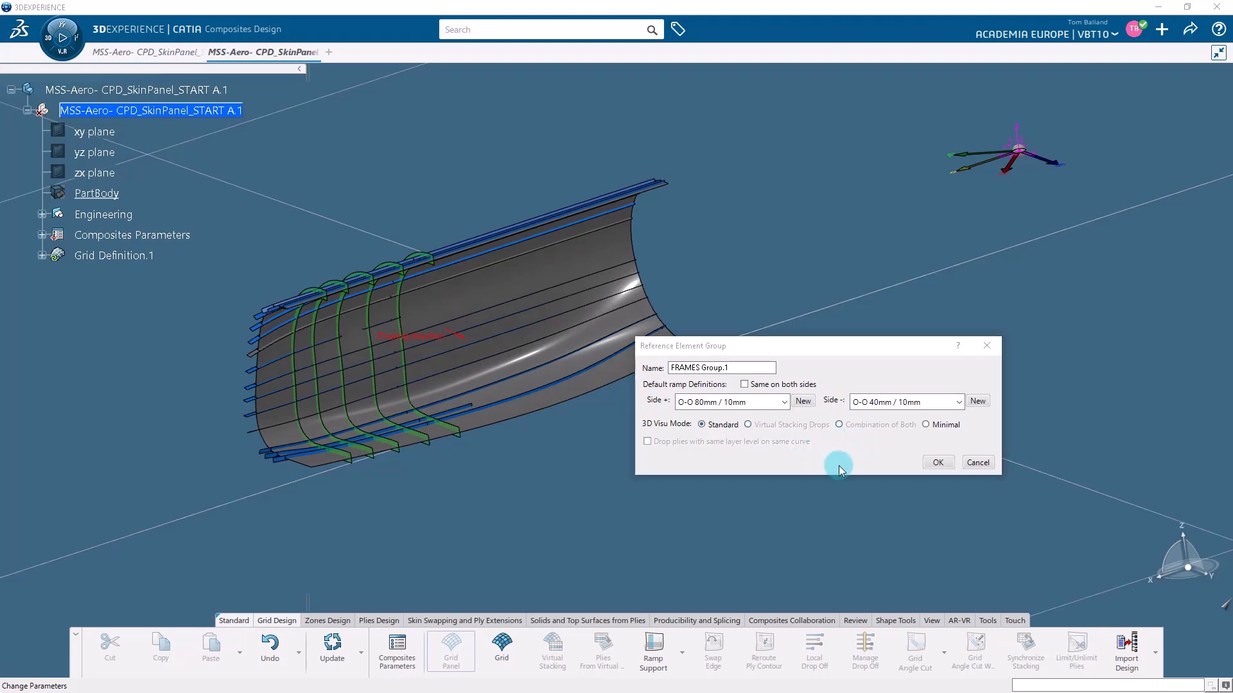
left_click(938, 463)
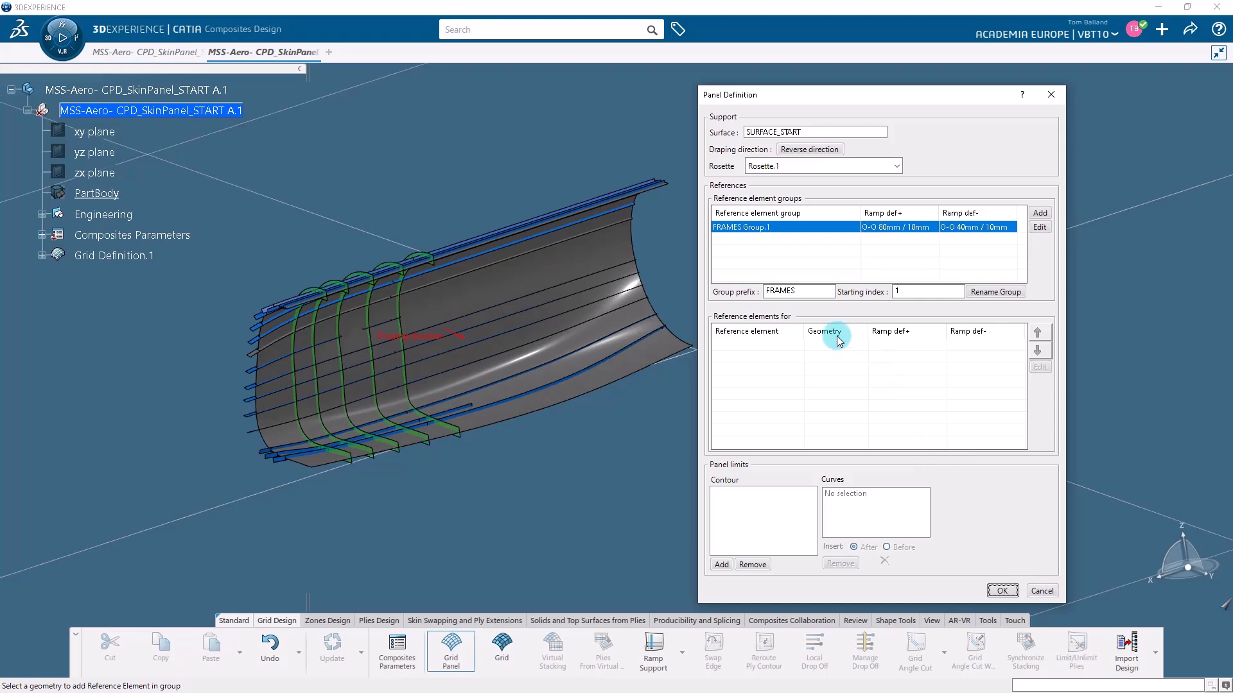
- Add Frame1 through Frame5 from the Engineering FRAMES set as reference elements of the FRAMES group
left_click(42, 216)
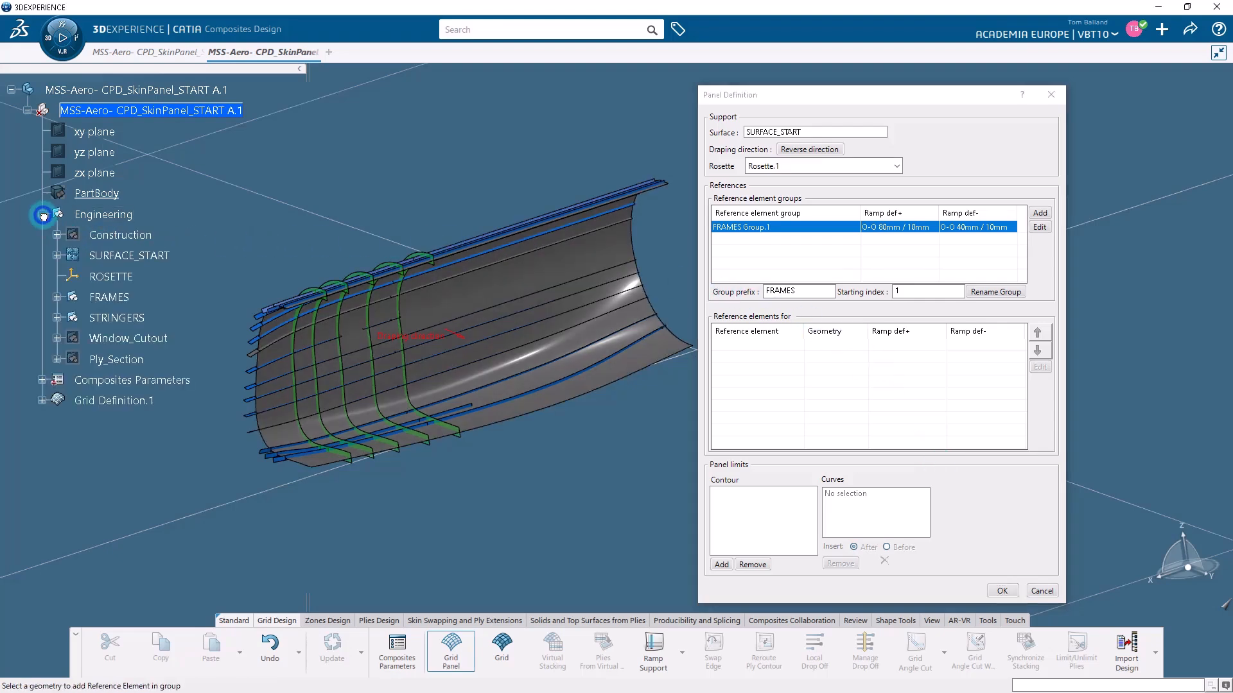
left_click(57, 298)
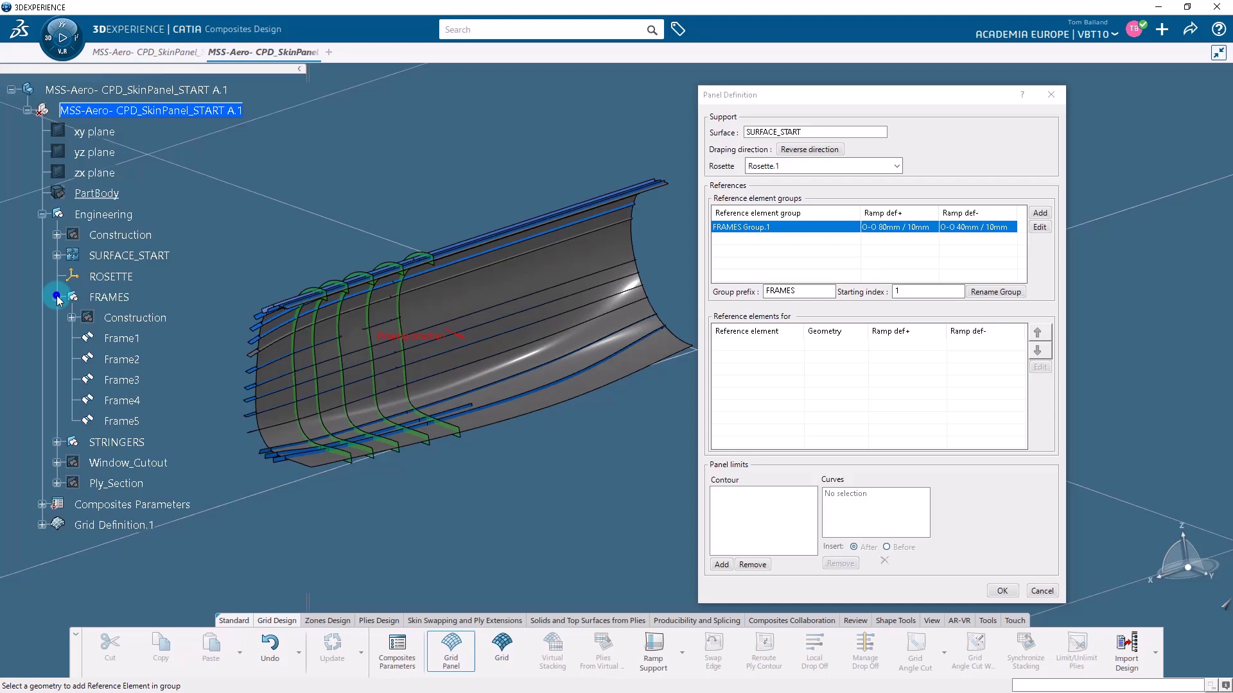
left_click(129, 339)
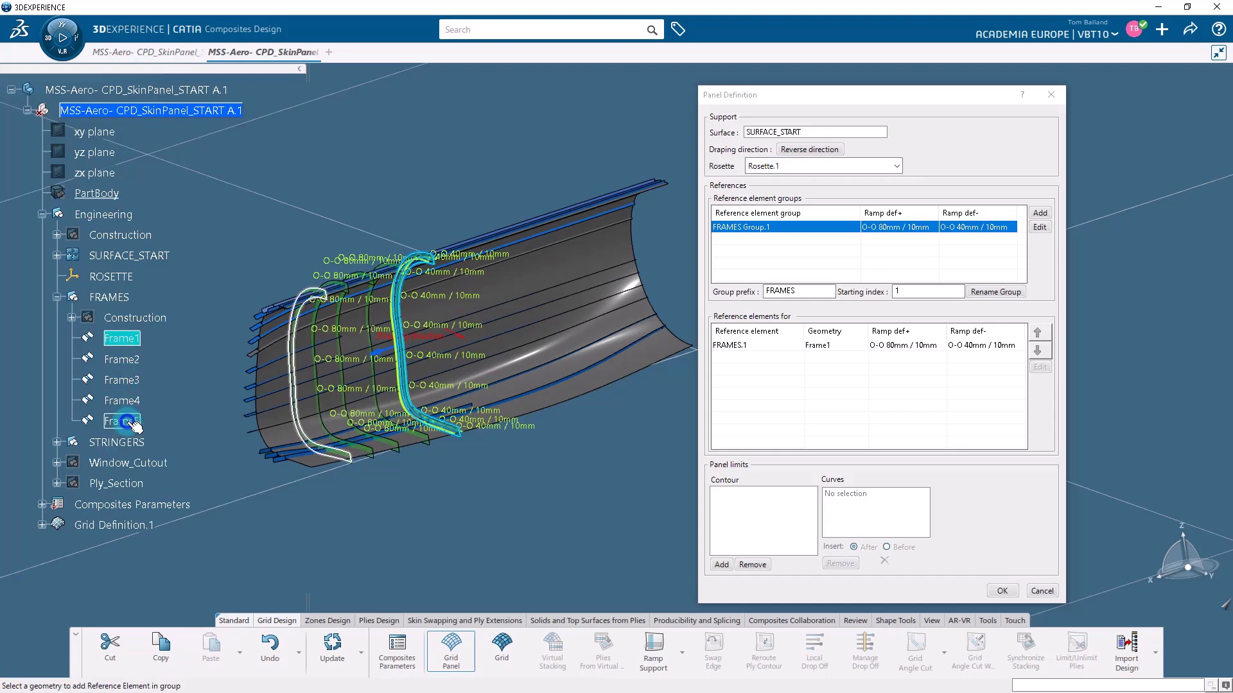
left_click(133, 423, "shift")
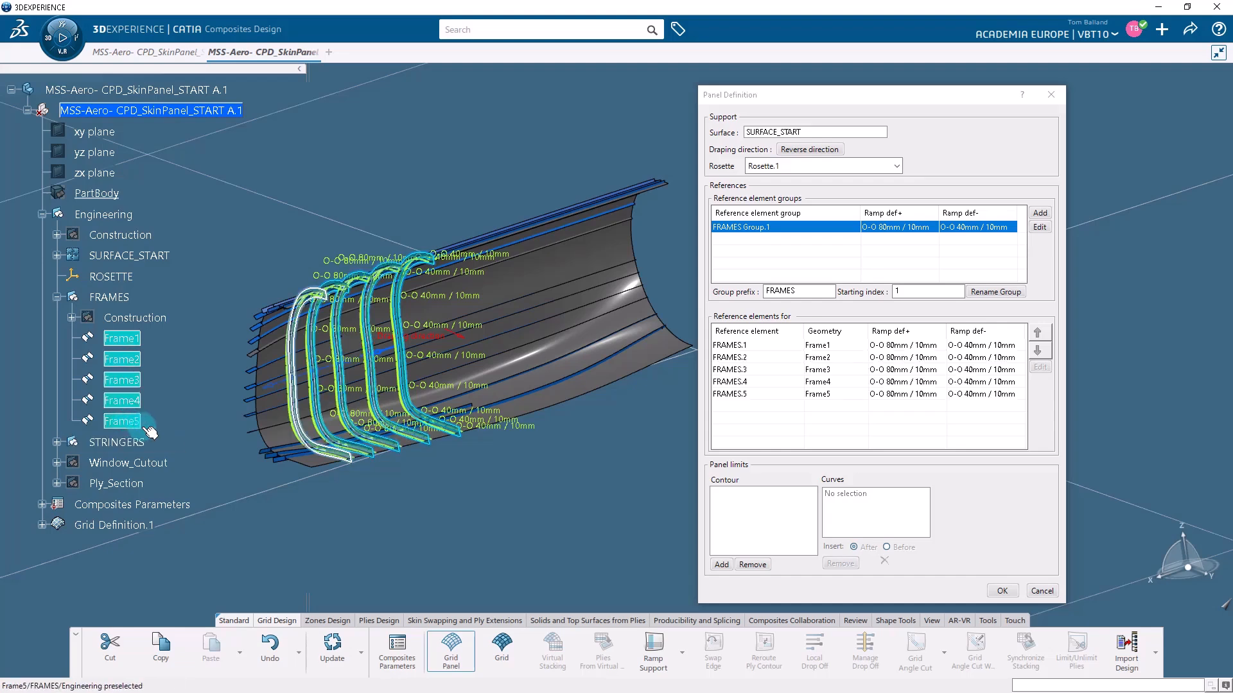
middle_click_drag(398, 472, 484, 466)
middle_click_drag(487, 458, 528, 471)
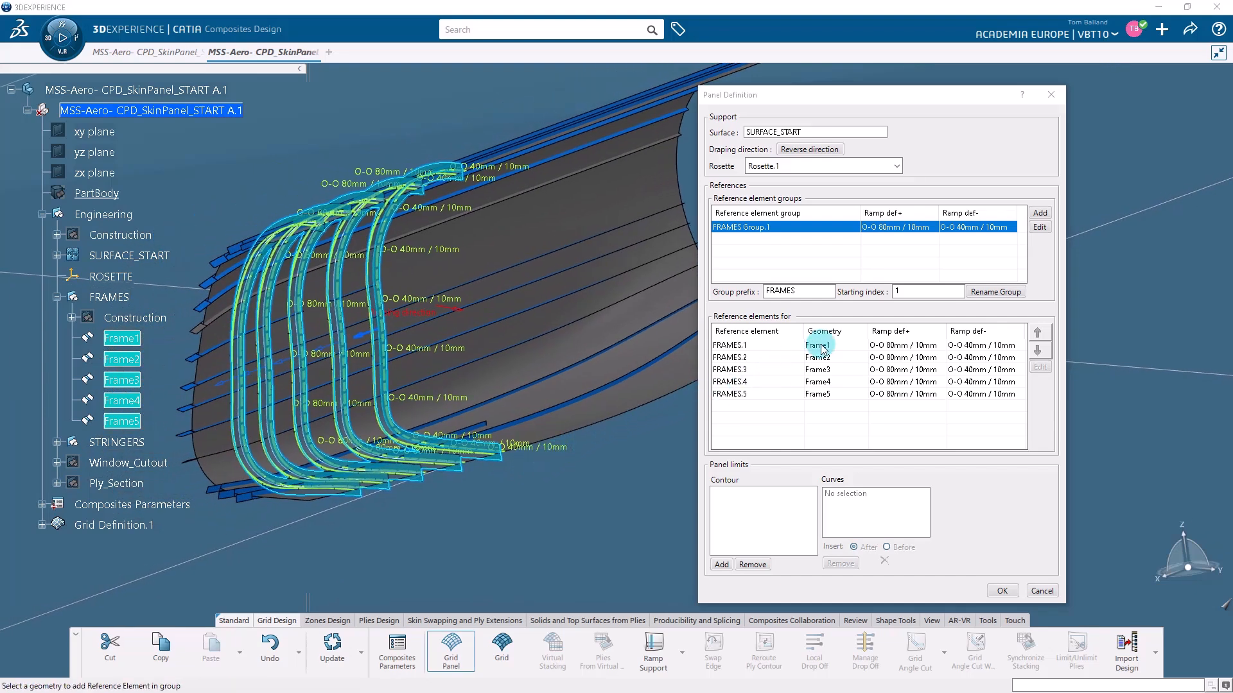
- Add a second reference element group to the panel and rename it with the prefix STRINGERS
left_click(1042, 215)
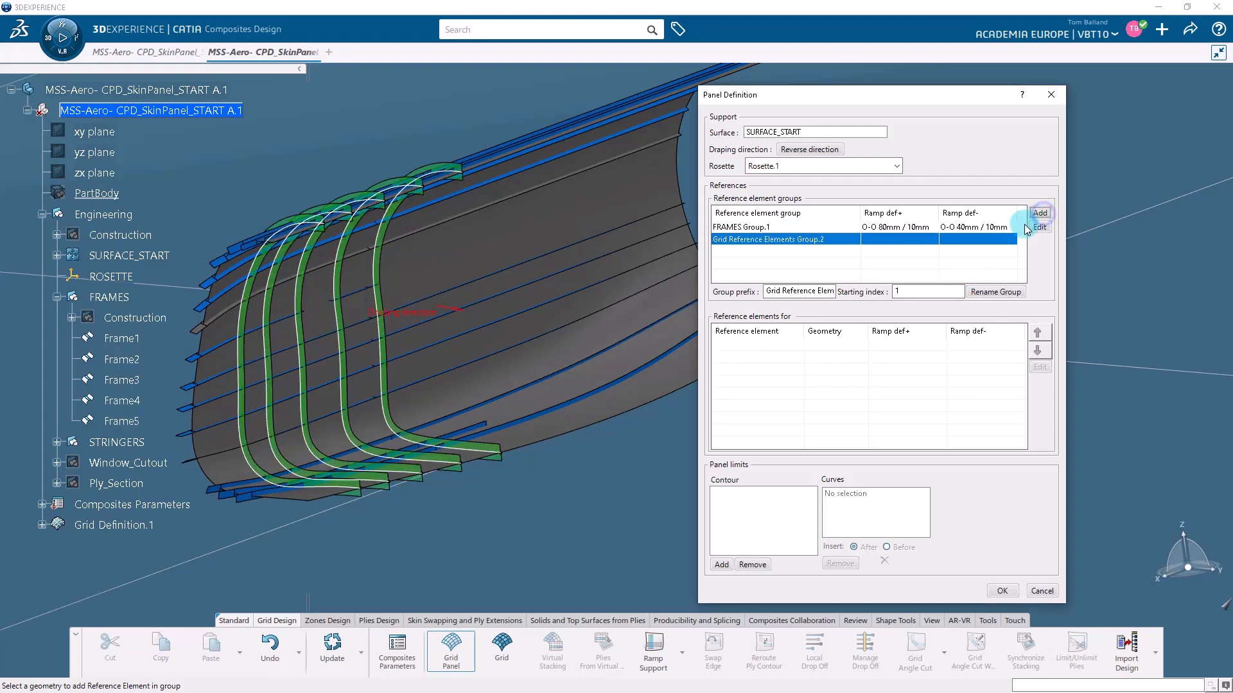
left_click(765, 292)
left_click_drag(765, 292, 864, 292)
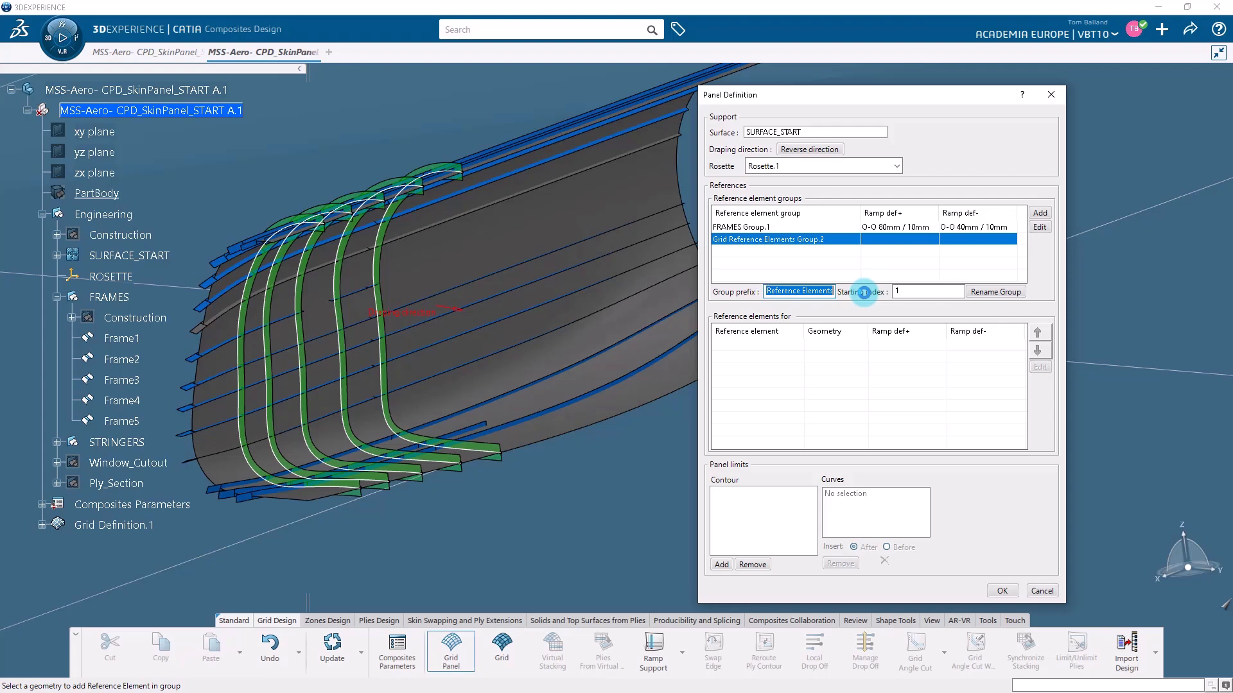
type("STRINGERS")
left_click(981, 293)
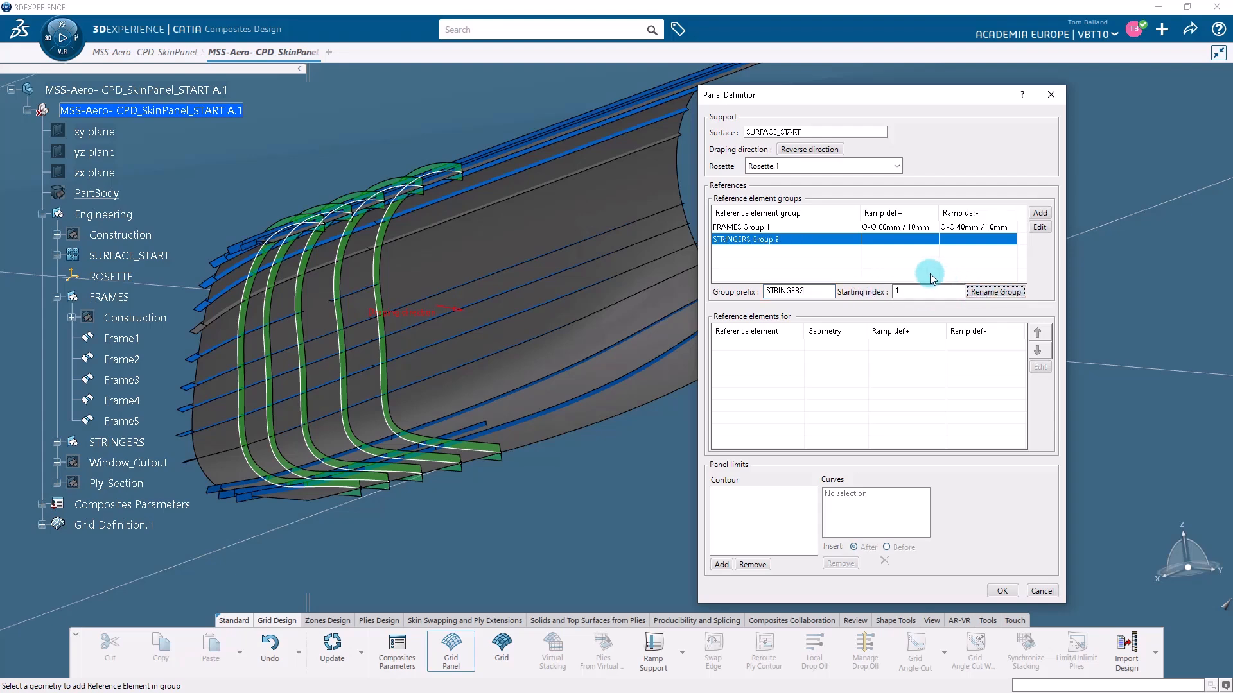
- Set the STRINGERS group's default ramp definition to O-O Centered / 10mm, the same on both sides
left_click(1038, 233)
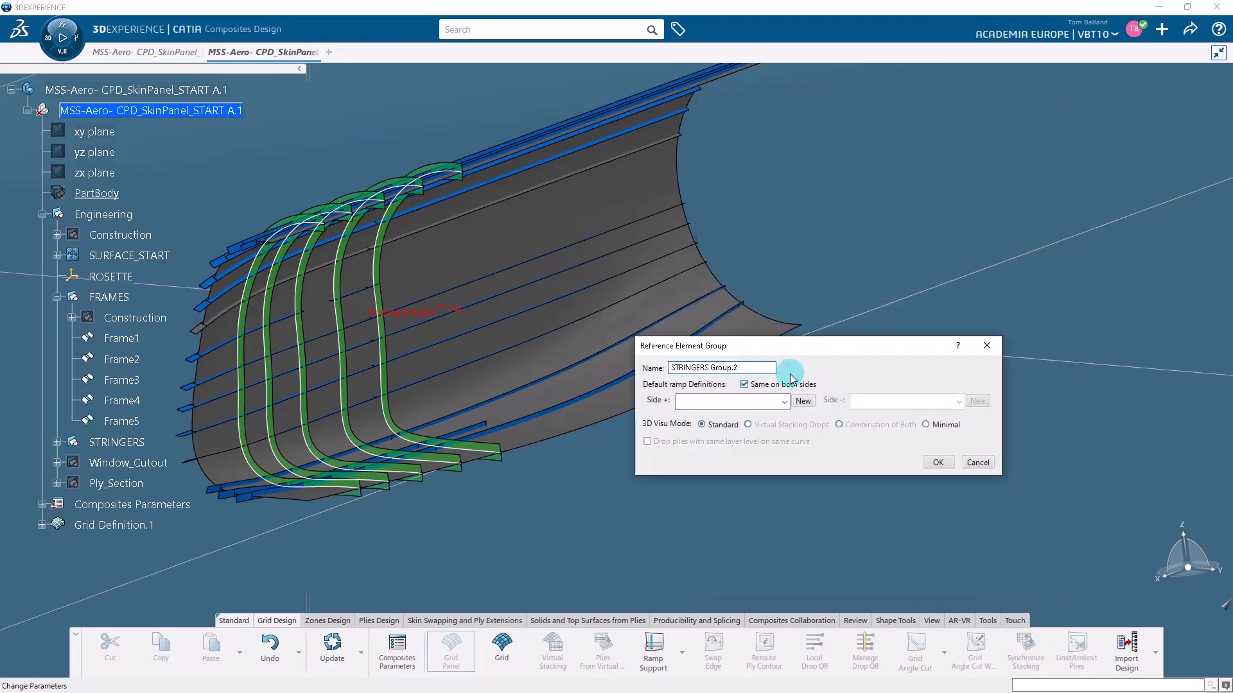
left_click(783, 401)
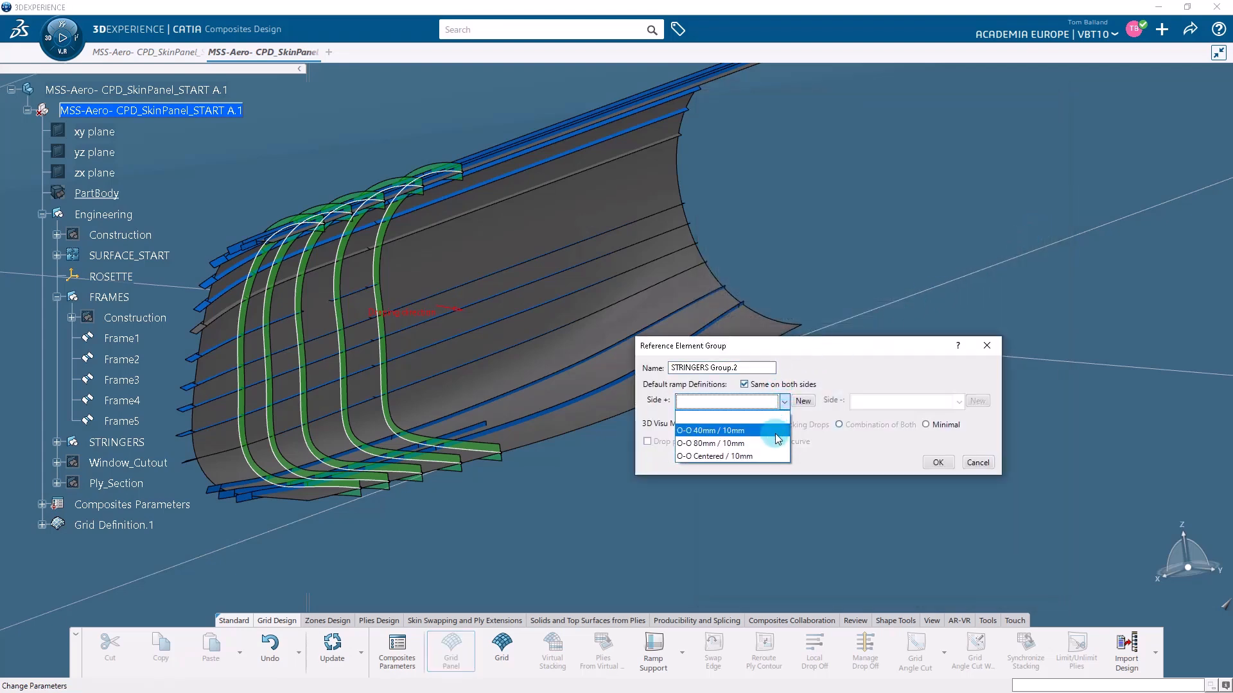
left_click(773, 455)
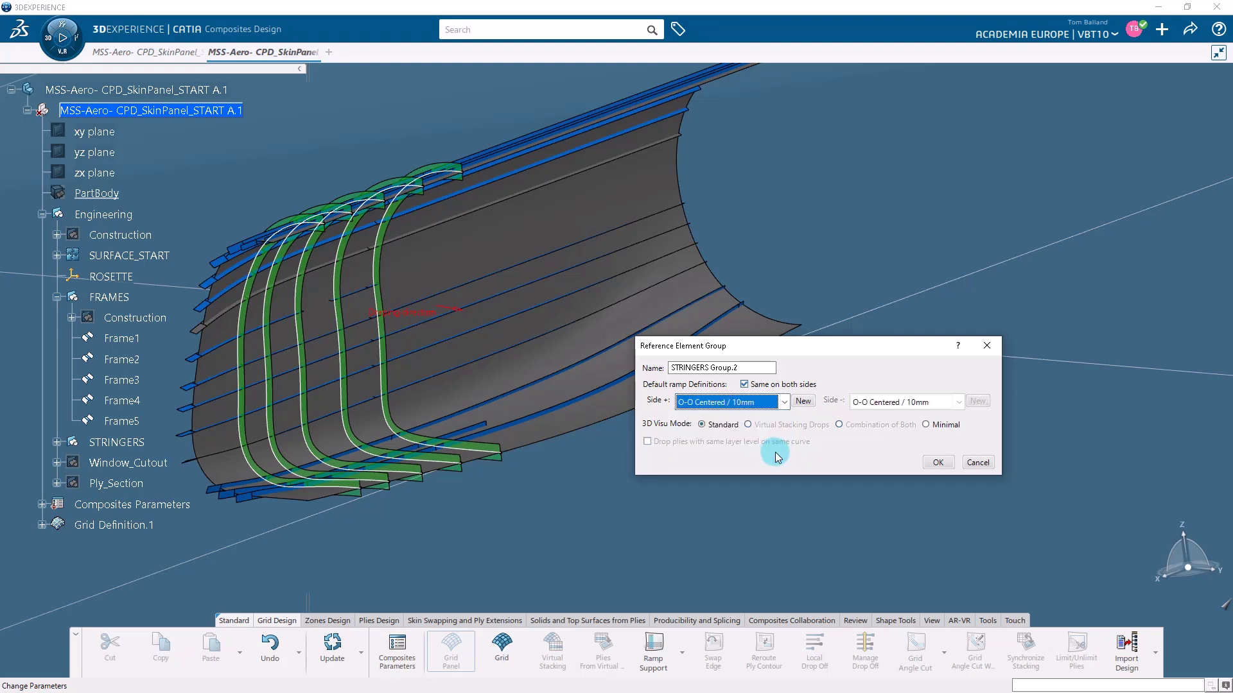
left_click(937, 464)
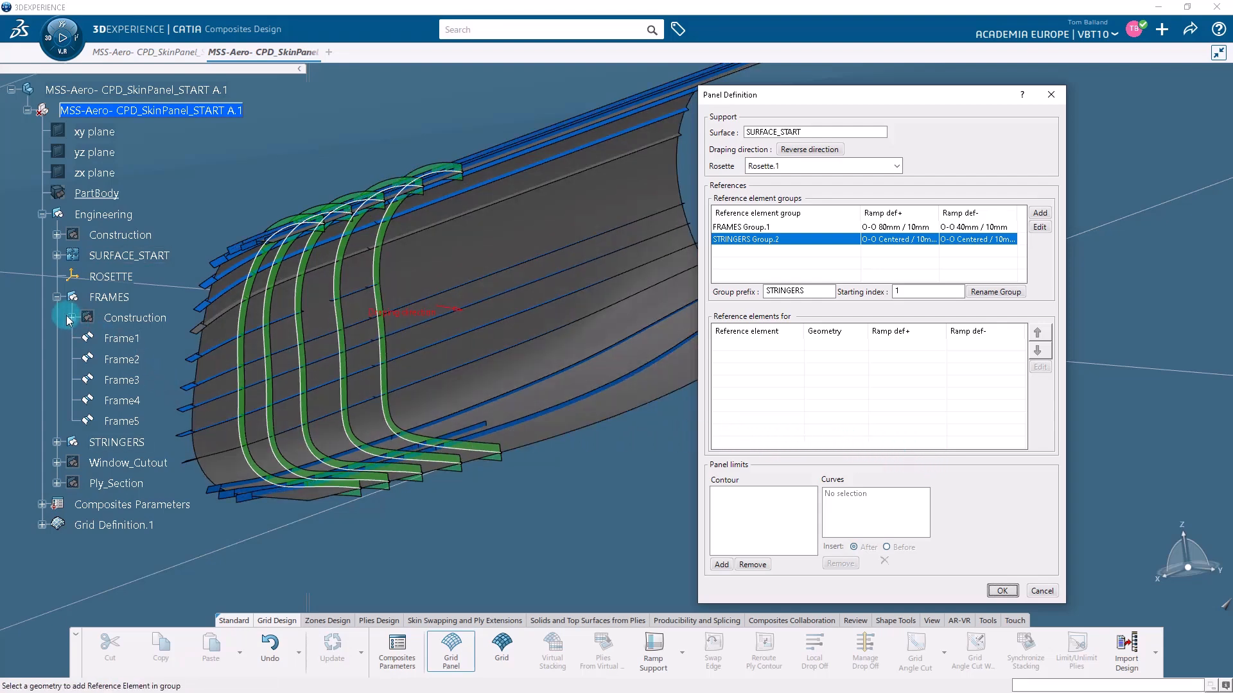
- Add Stringer1 through Stringer16 as reference elements of the STRINGERS group and confirm the panel definition
left_click(57, 297)
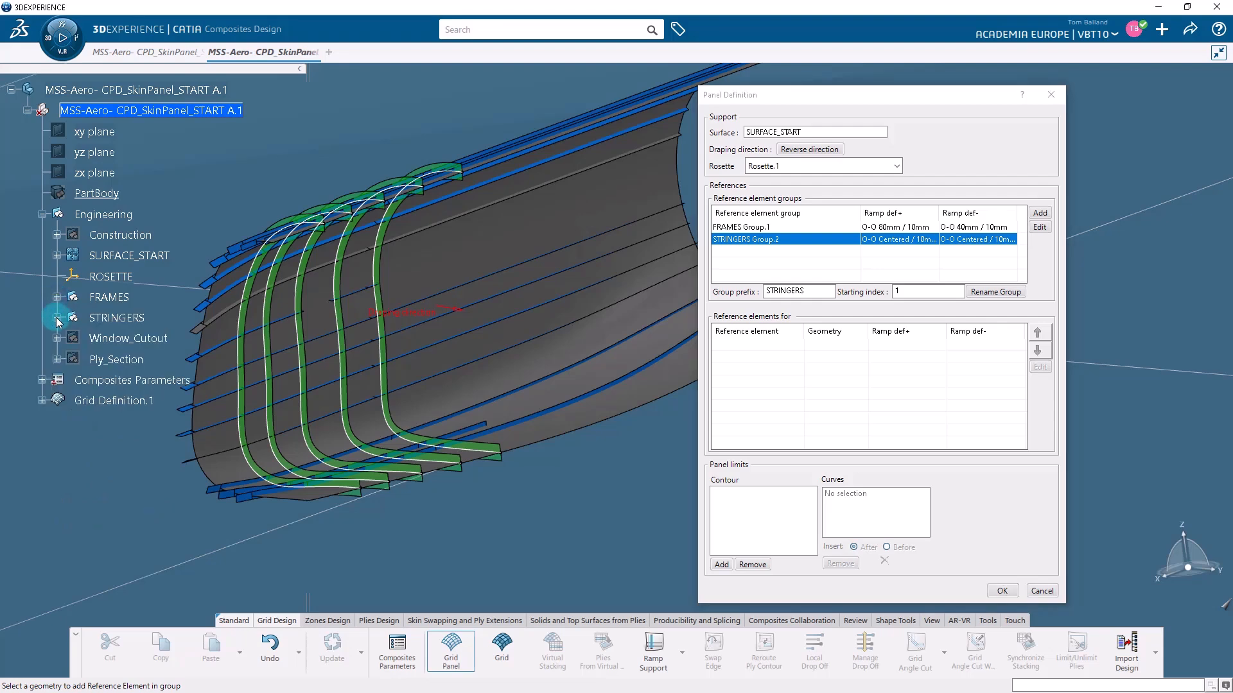
left_click(56, 318)
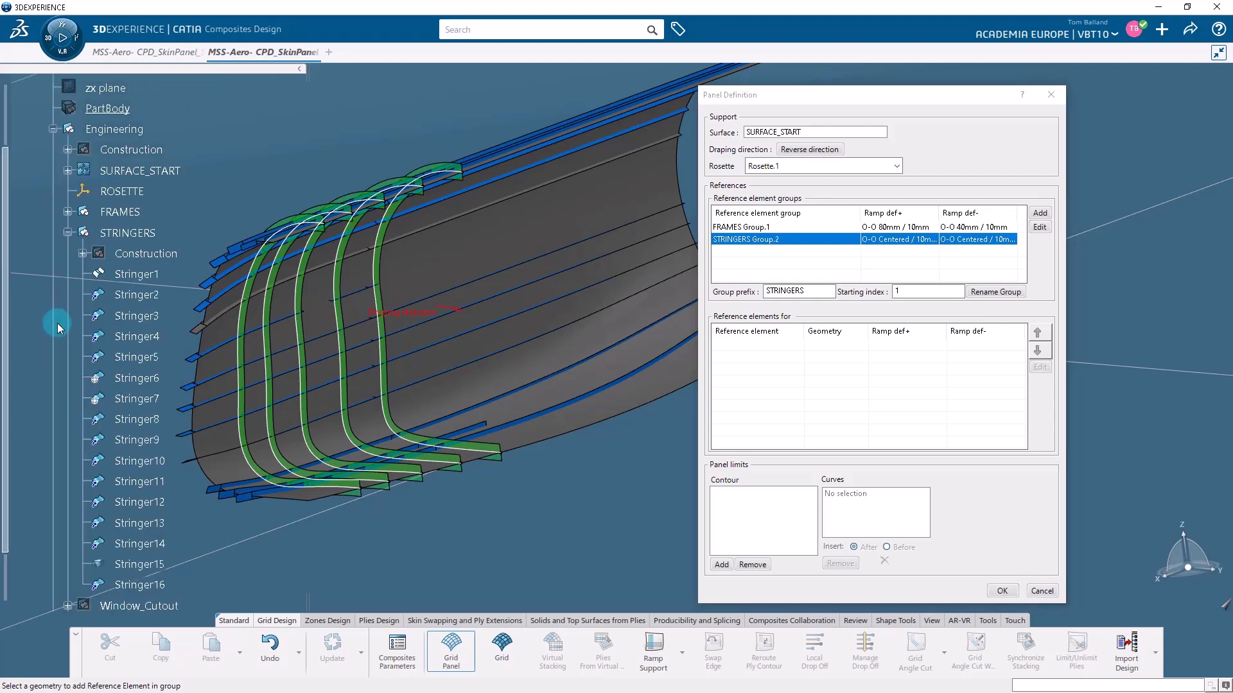
left_click(147, 276)
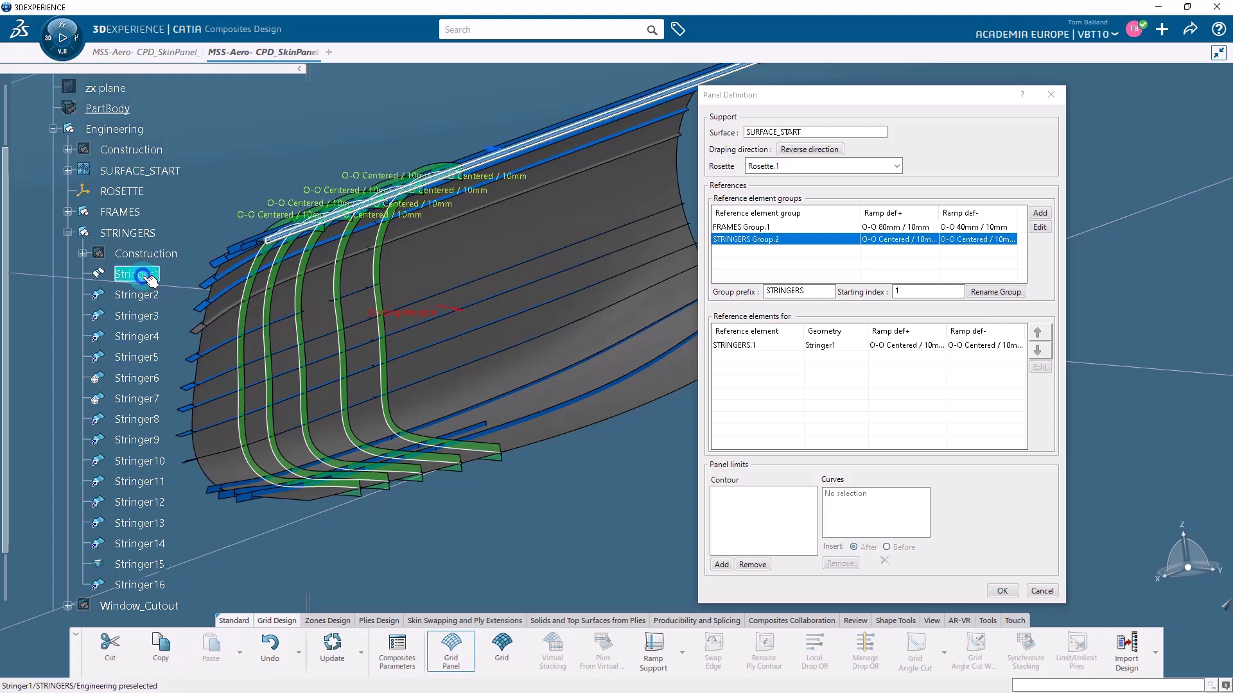
left_click(164, 585, "shift")
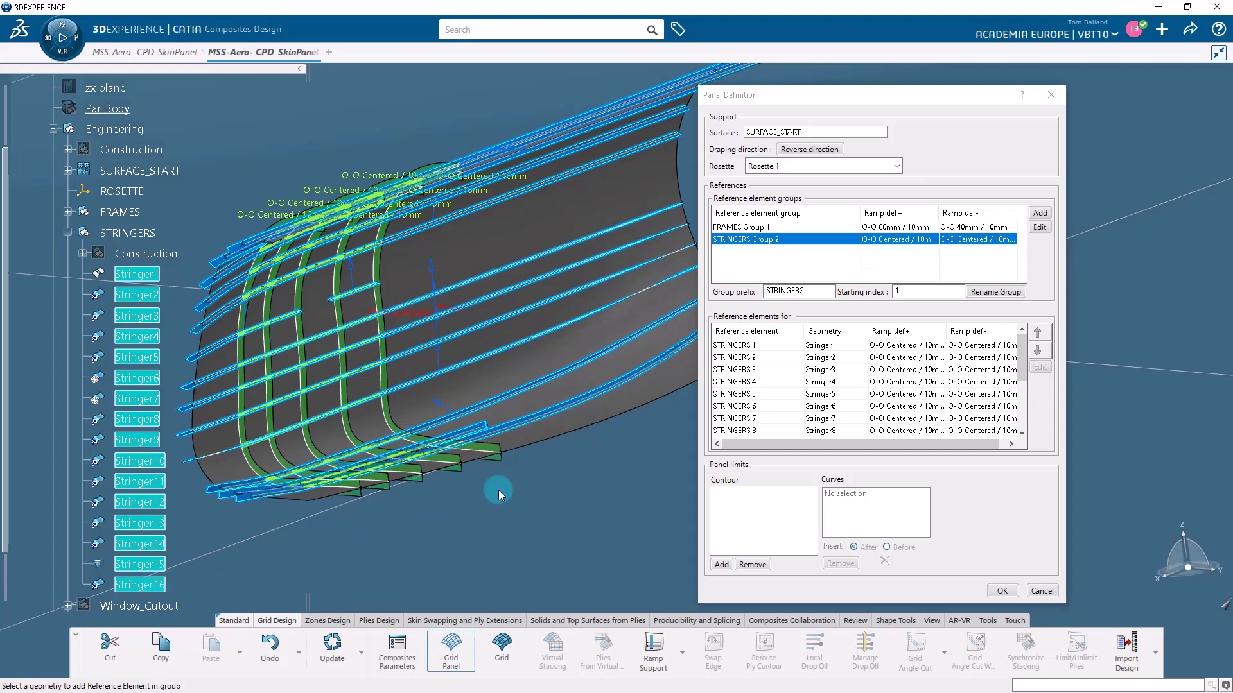
middle_click_drag(498, 490, 465, 504)
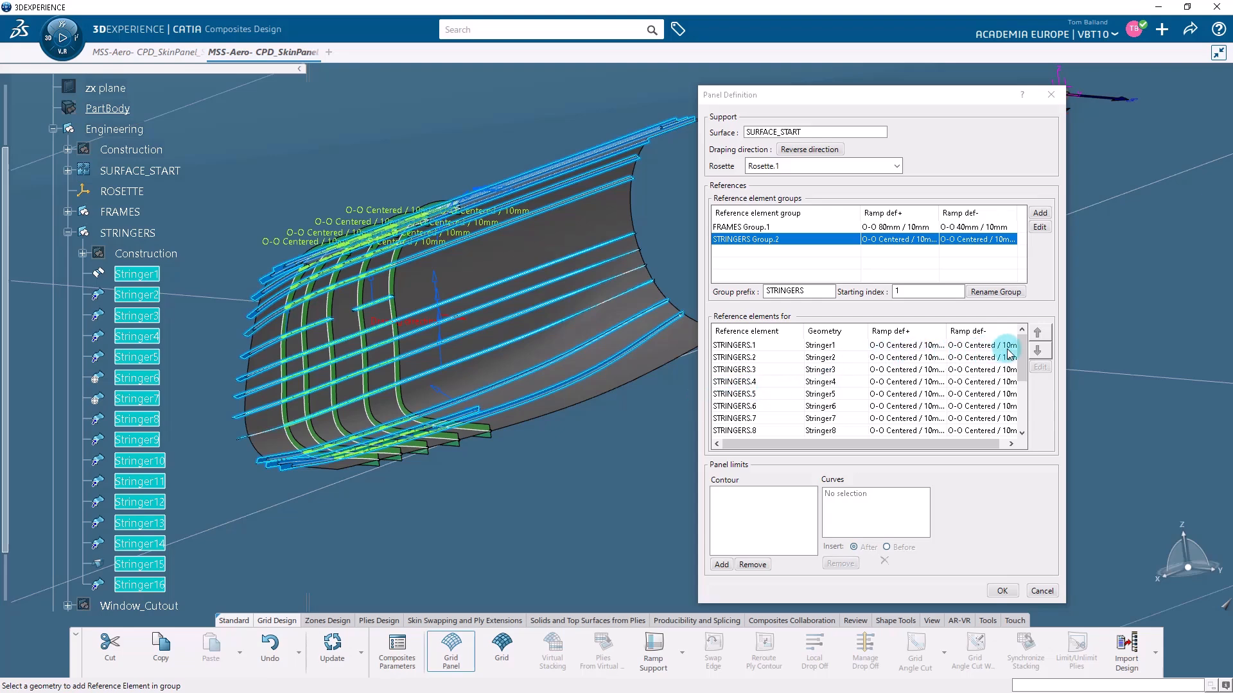
left_click_drag(1021, 350, 1010, 408)
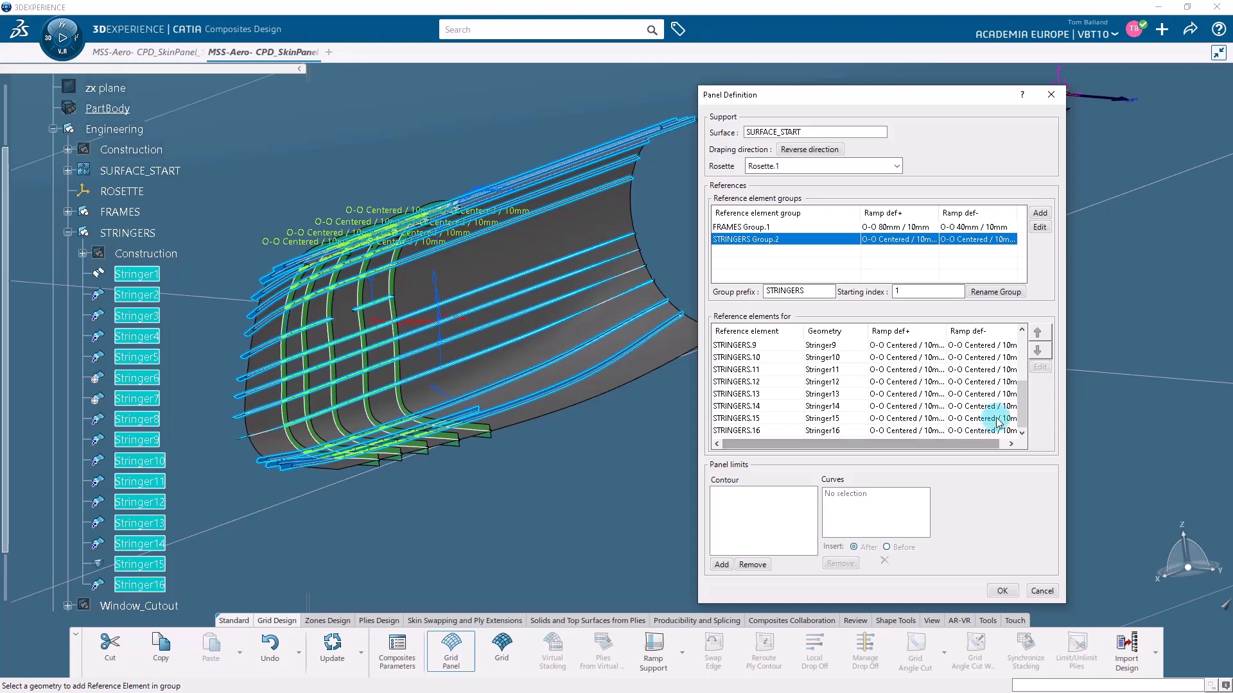
left_click_drag(1020, 401, 1018, 348)
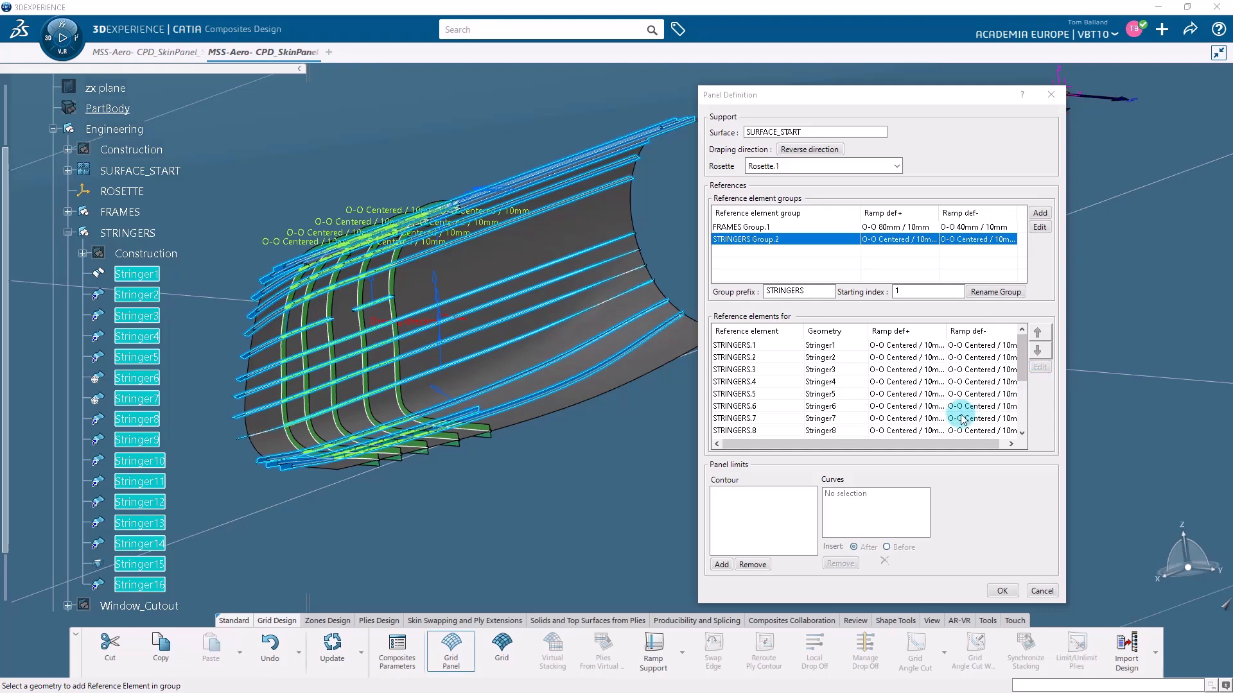
left_click(1003, 591)
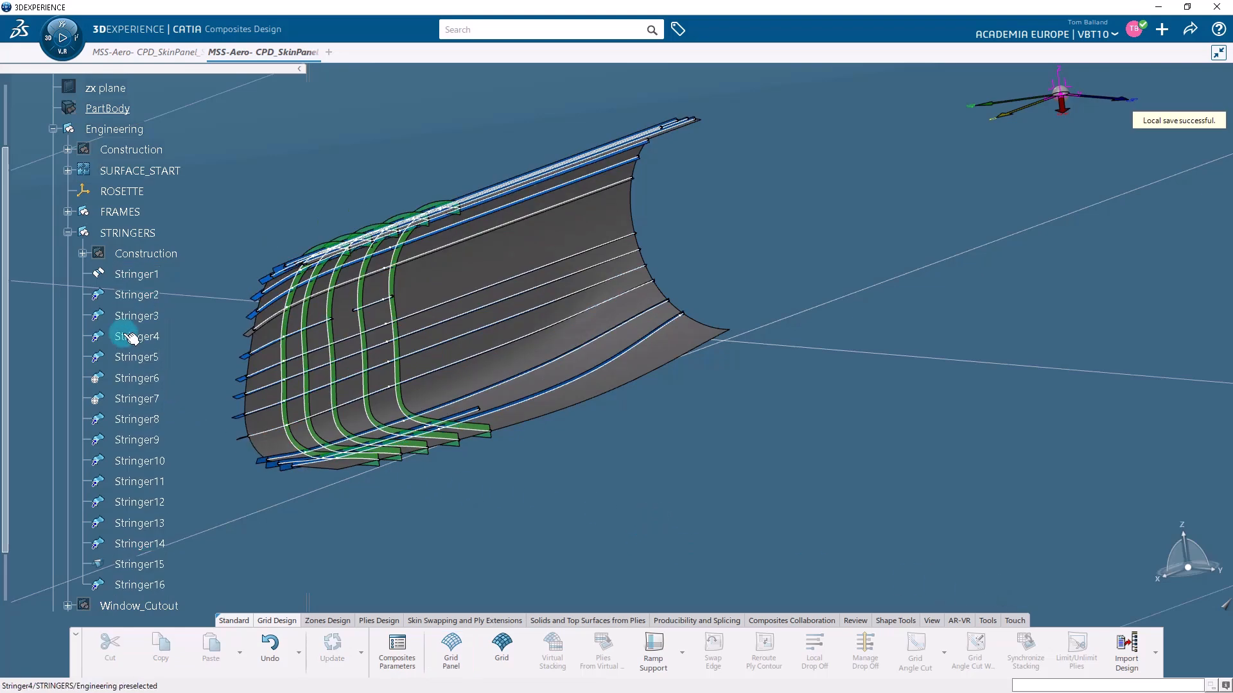
- Examine the new grid panel under Grid Definition.1, including its reference groups and the elements of the FRAMES group
left_click(68, 233)
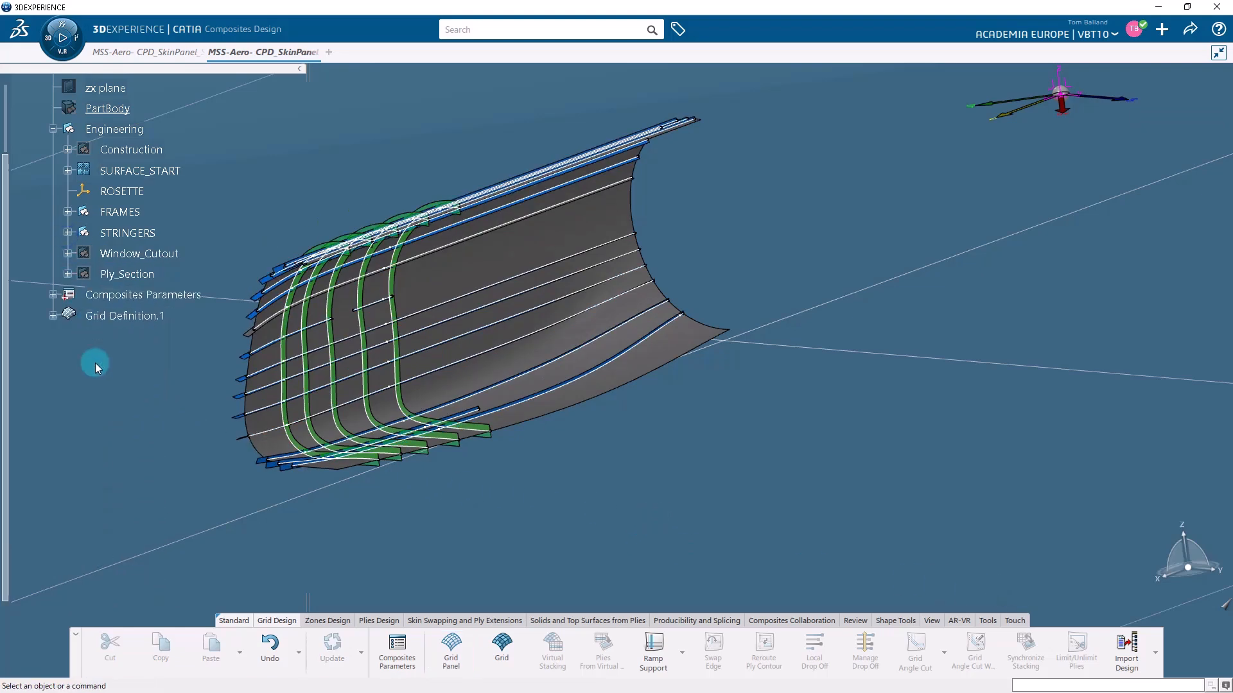
scroll(95, 369, "up", 2)
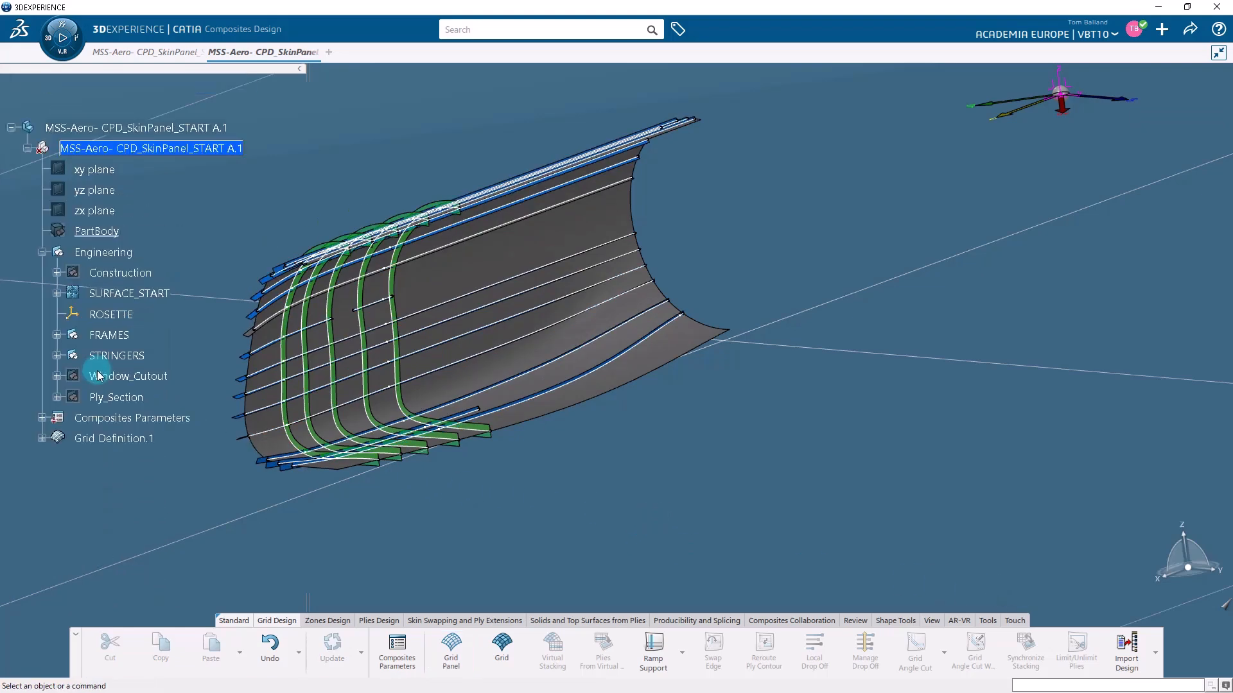
left_click(106, 439)
left_click(101, 443)
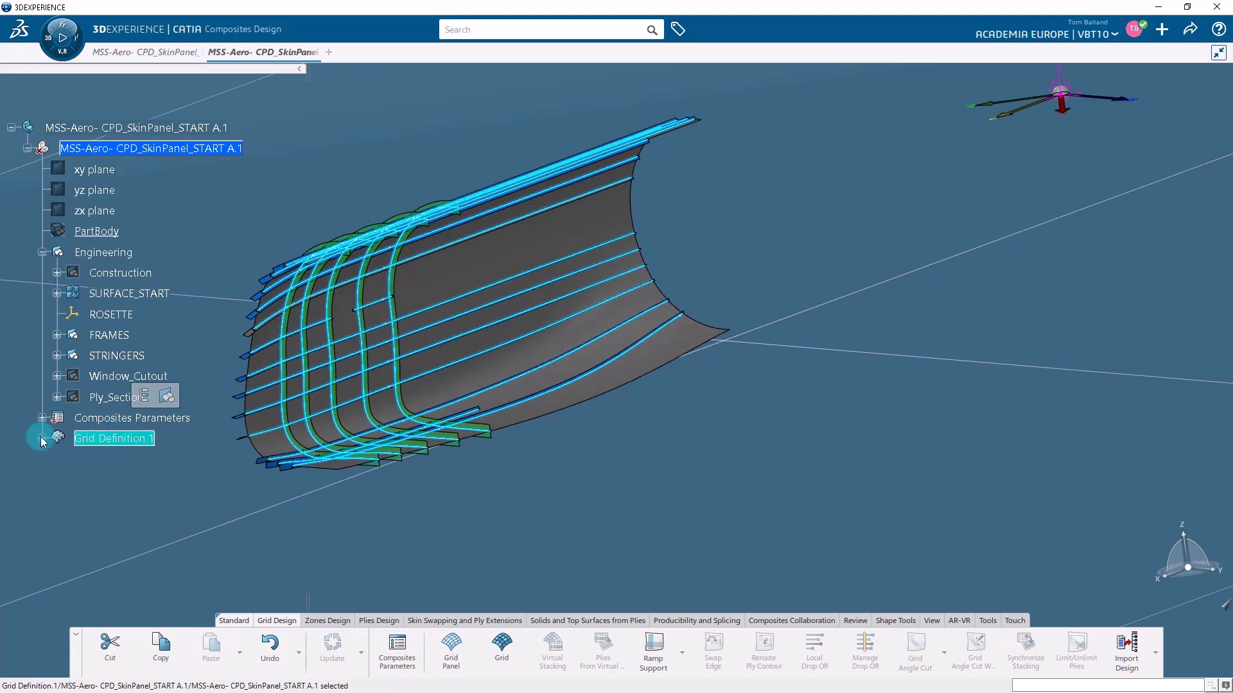
left_click(41, 440)
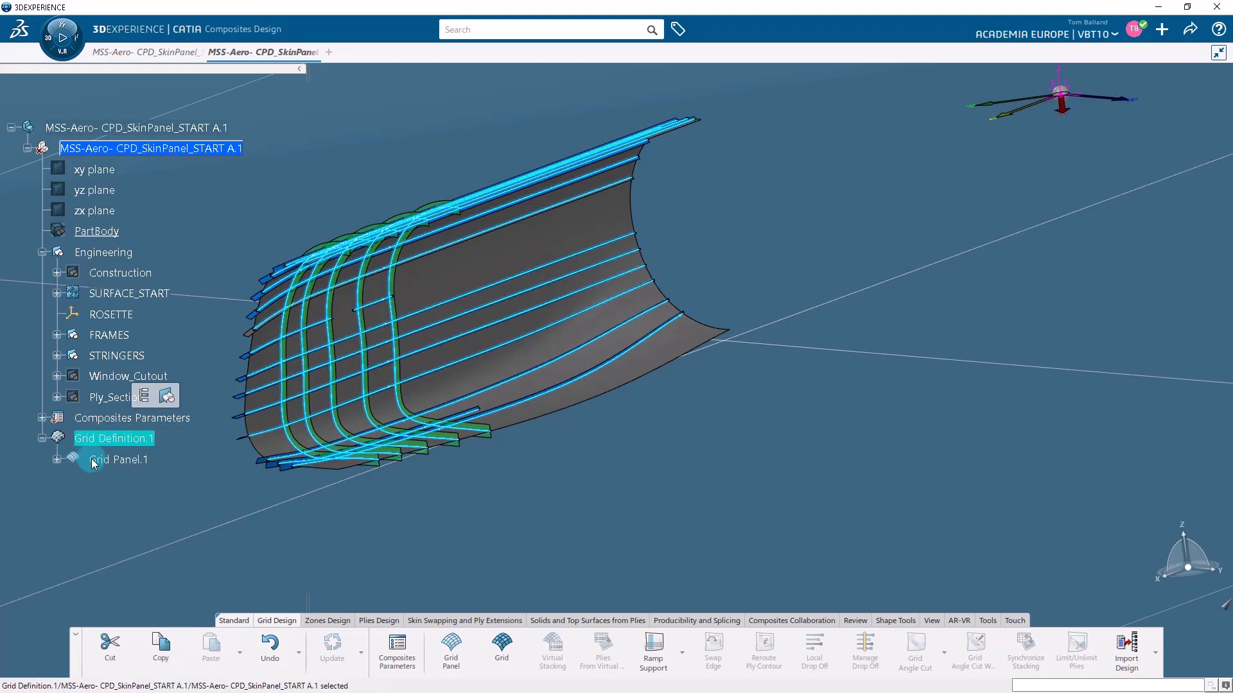
left_click(104, 461)
left_click(57, 460)
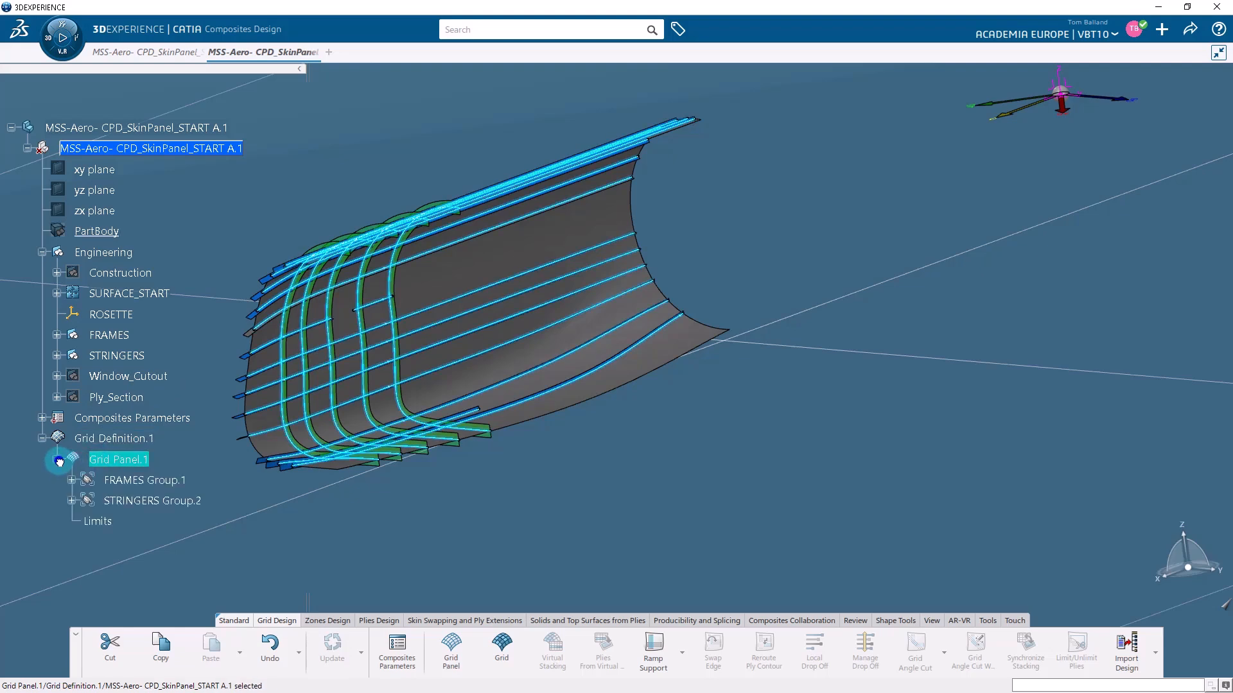
left_click(72, 481)
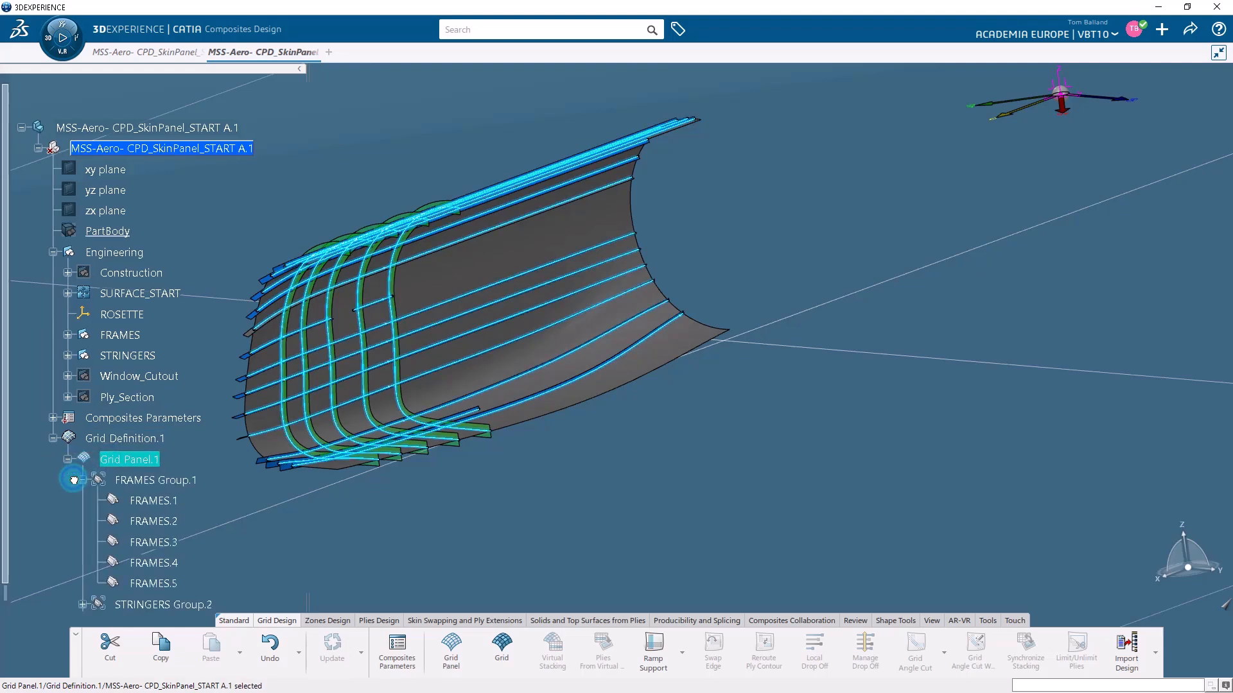
left_click(77, 480)
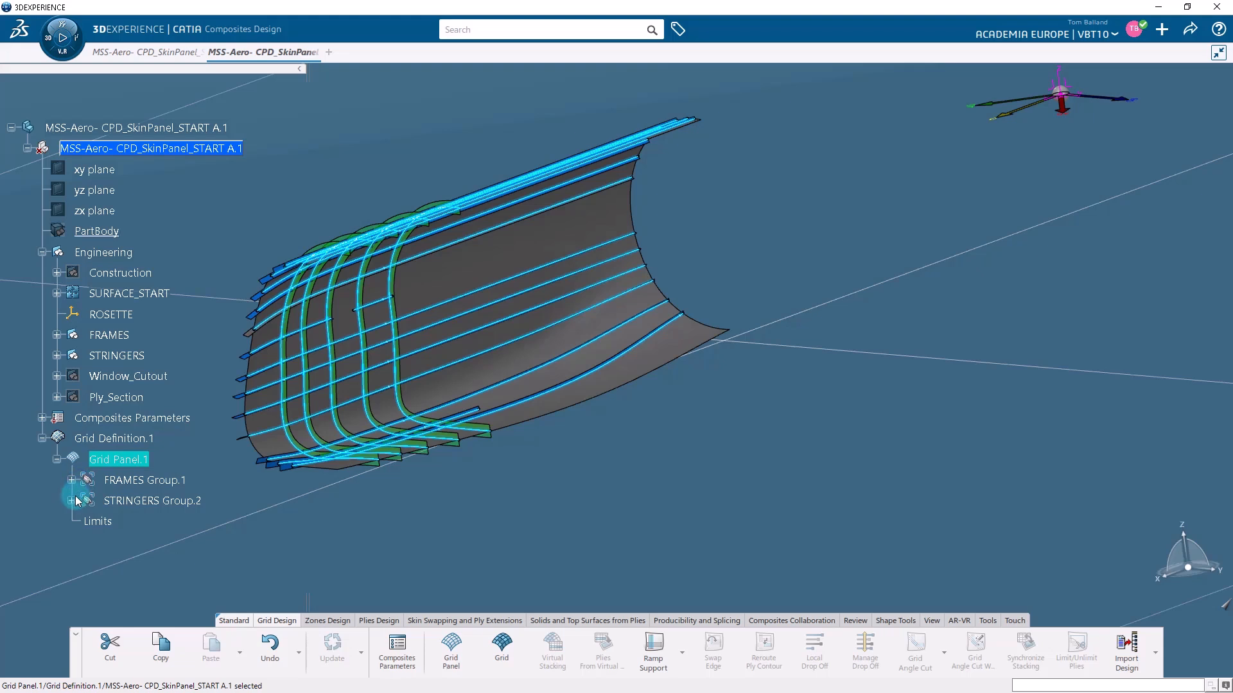
- Examine the elements of the STRINGERS group under Grid Panel.1 and collapse the grid branches in the tree
left_click(76, 501)
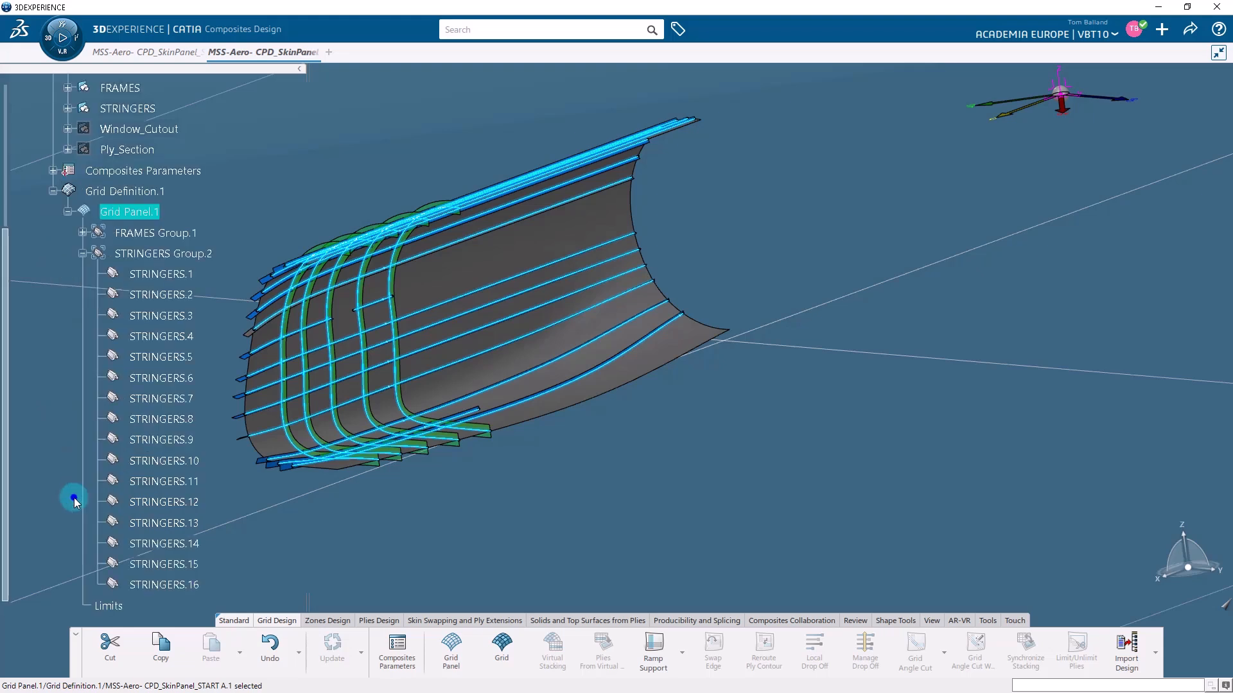
left_click(82, 254)
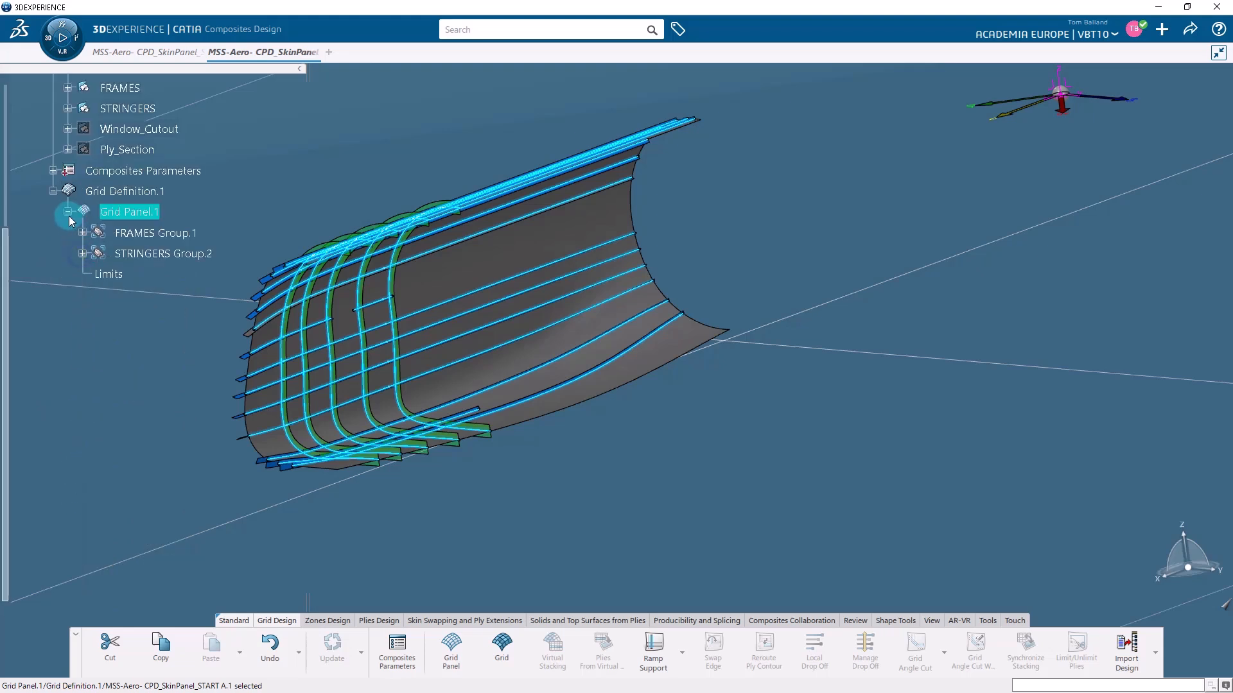
left_click(67, 212)
left_click(54, 253)
scroll(56, 298, "up", 3)
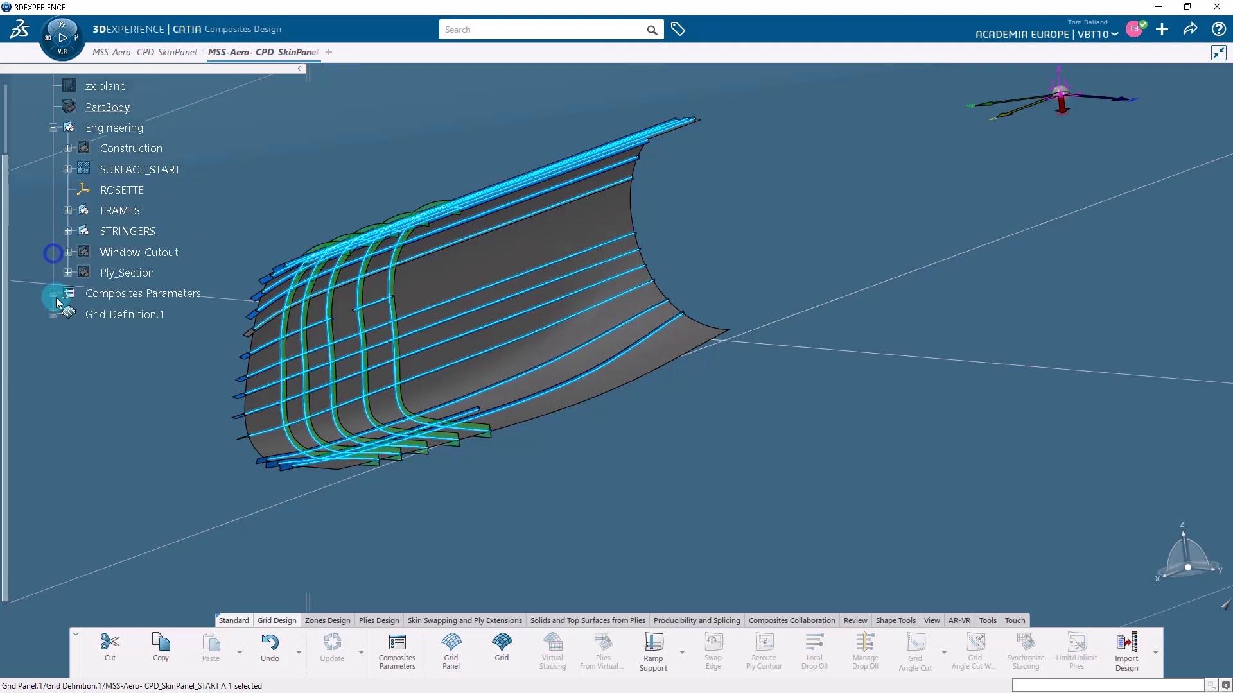
scroll(55, 298, "down", 1)
scroll(56, 297, "up", 1)
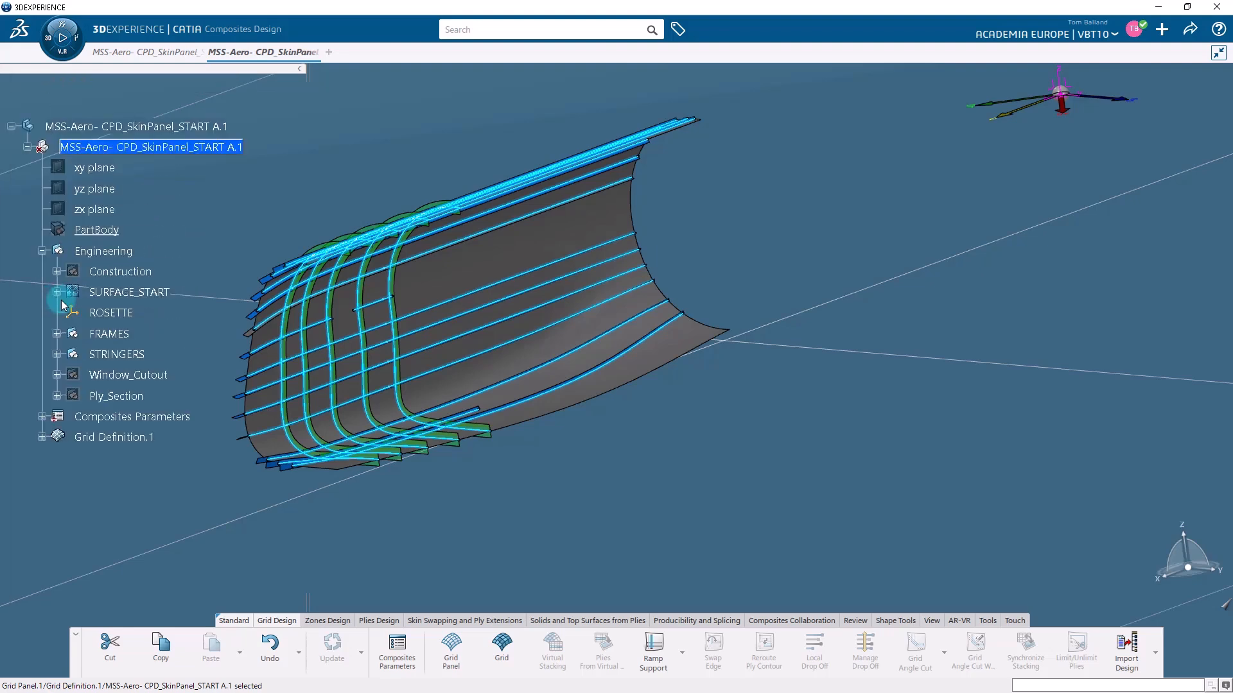
- Create a grid on Grid Panel.1 and review its generated cells in the model and the cell list
middle_click_drag(368, 323, 484, 325)
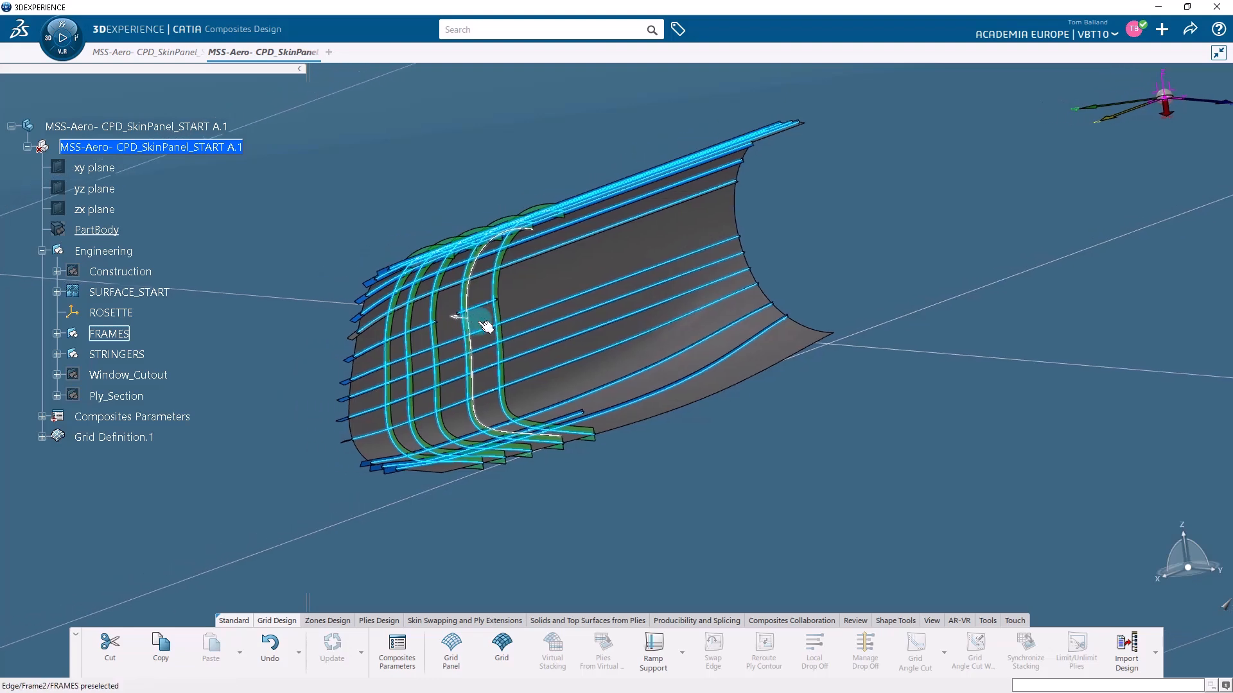
left_click(686, 268)
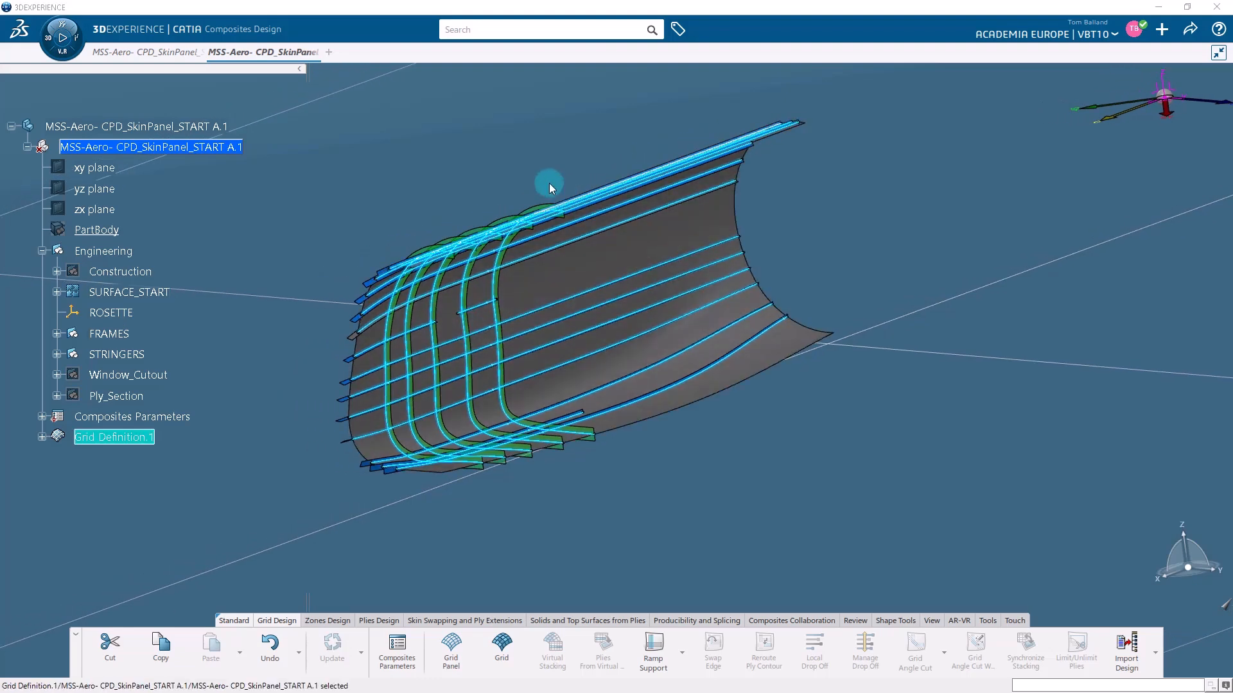
left_click(518, 165)
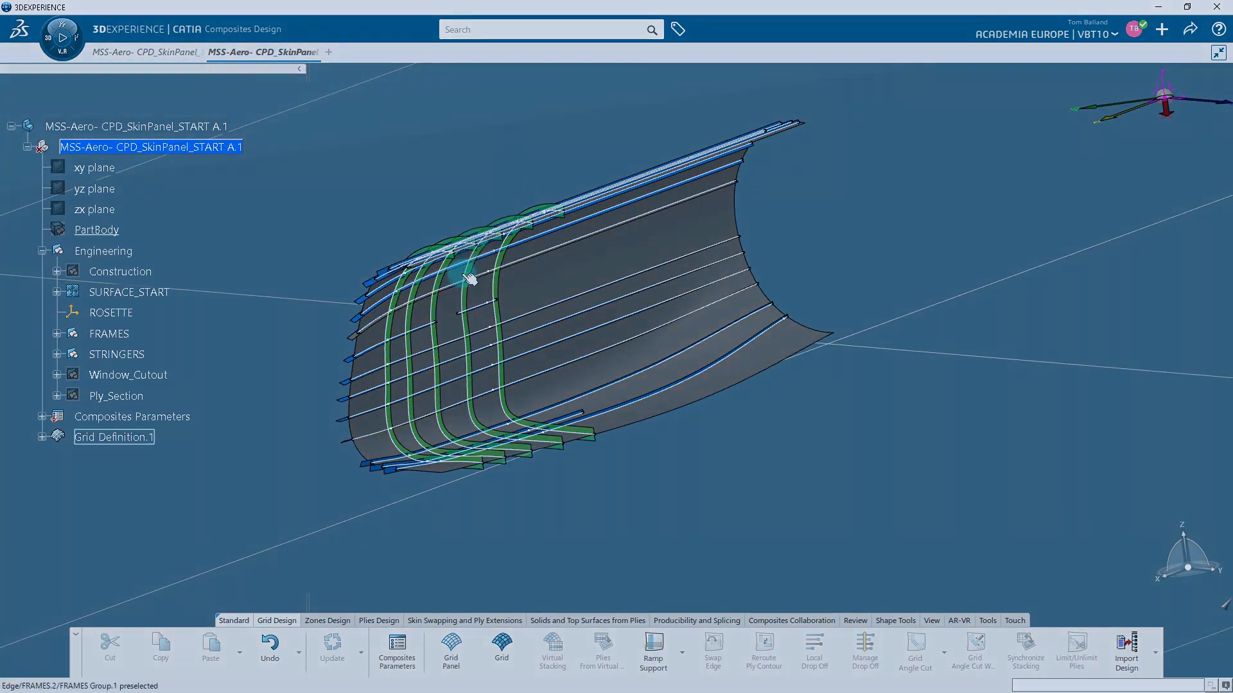
left_click(502, 644)
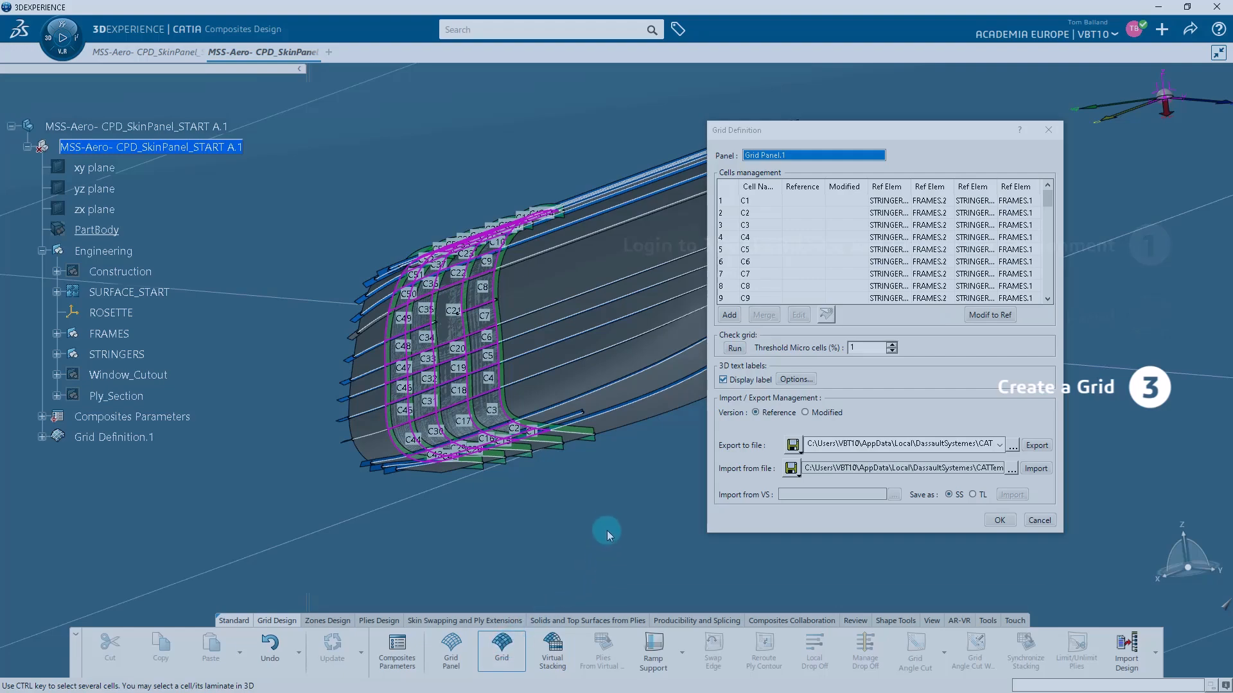
middle_click_drag(601, 523, 547, 435)
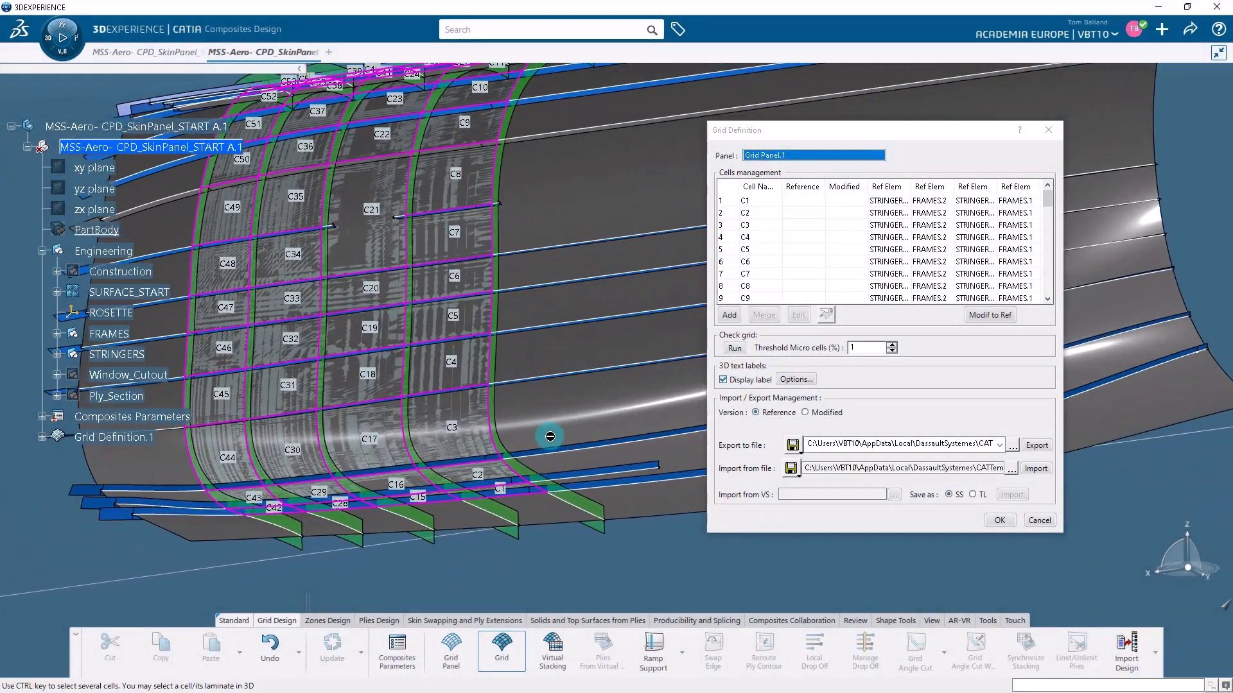
middle_click_drag(602, 375, 616, 408)
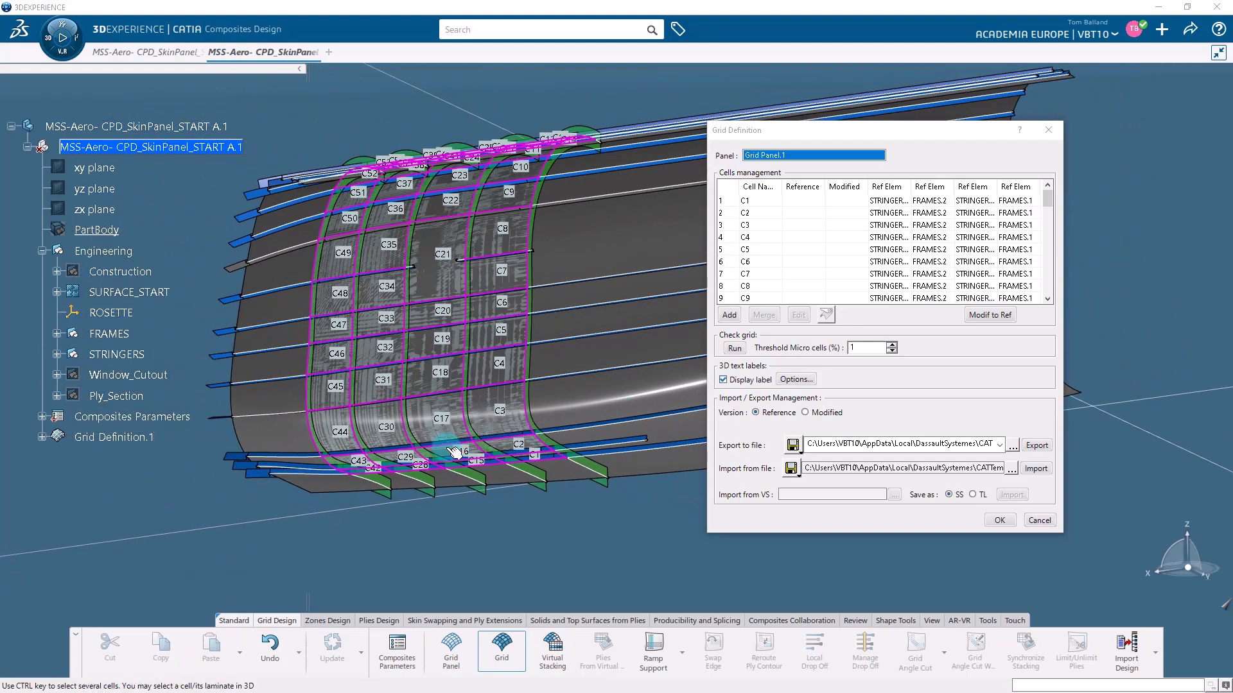
left_click(1047, 198)
left_click_drag(1051, 206, 1051, 225)
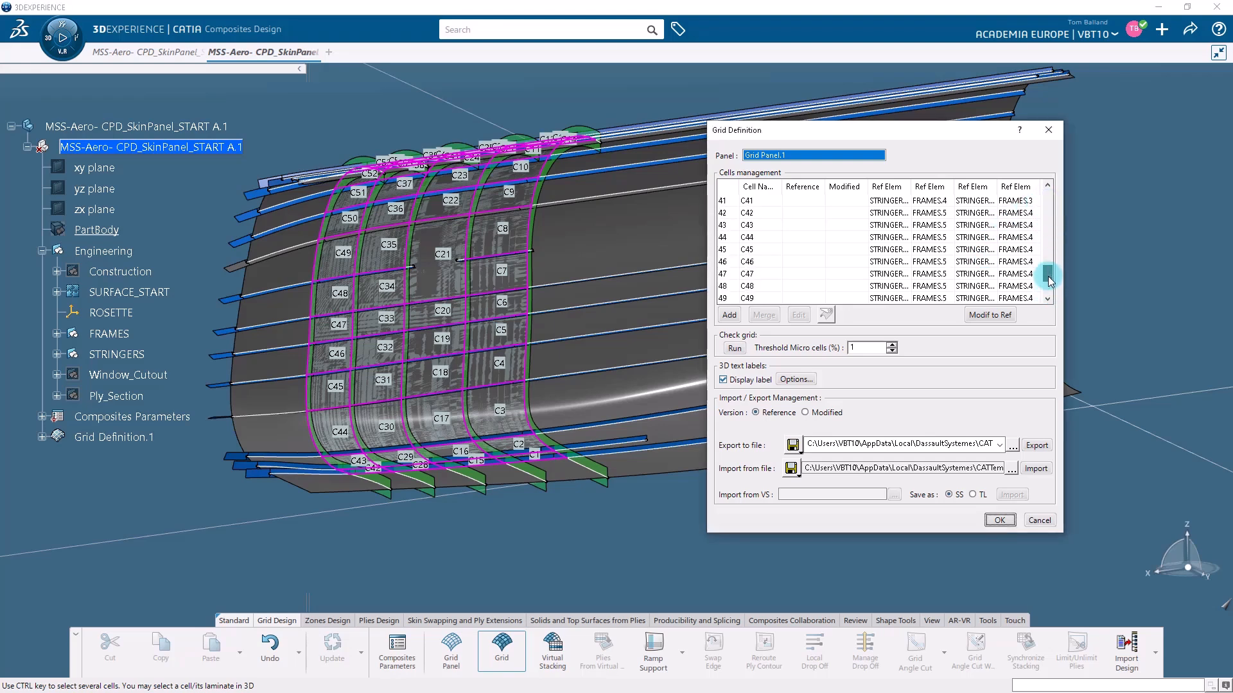
left_click_drag(1048, 276, 1051, 238)
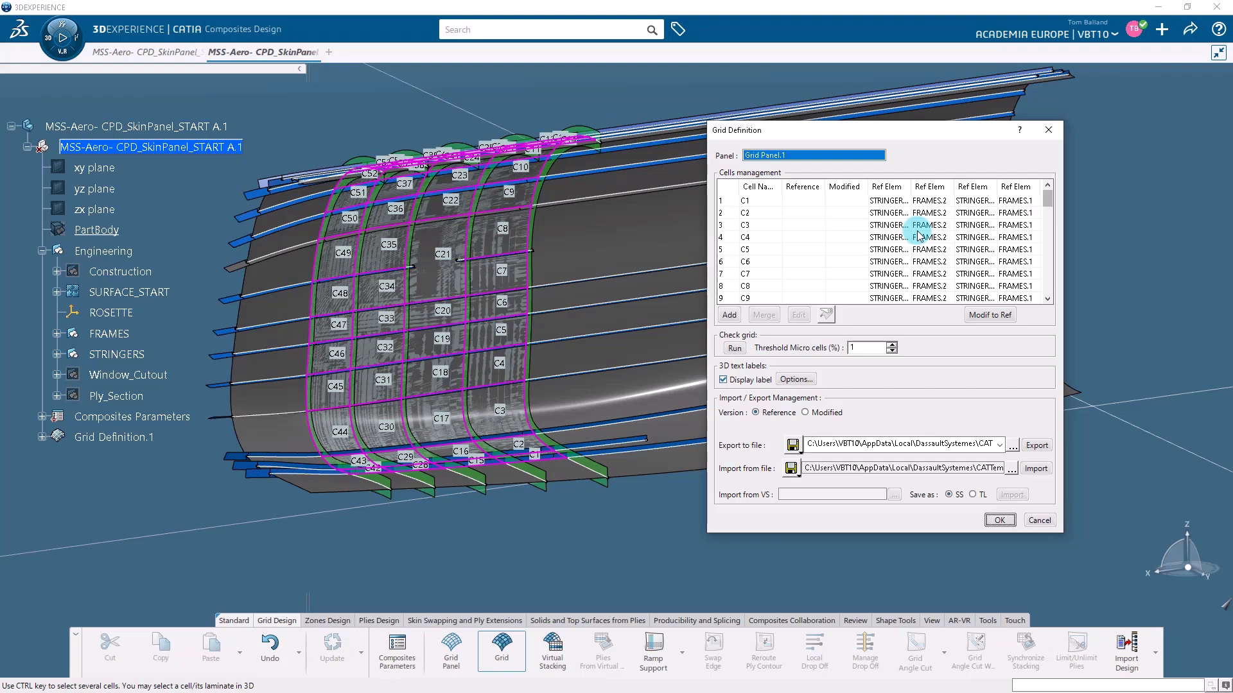
- Assign laminate L2 to cells C3, C4, C5, C17 and C19, and review the assignment in the model and cell list
left_click(459, 345)
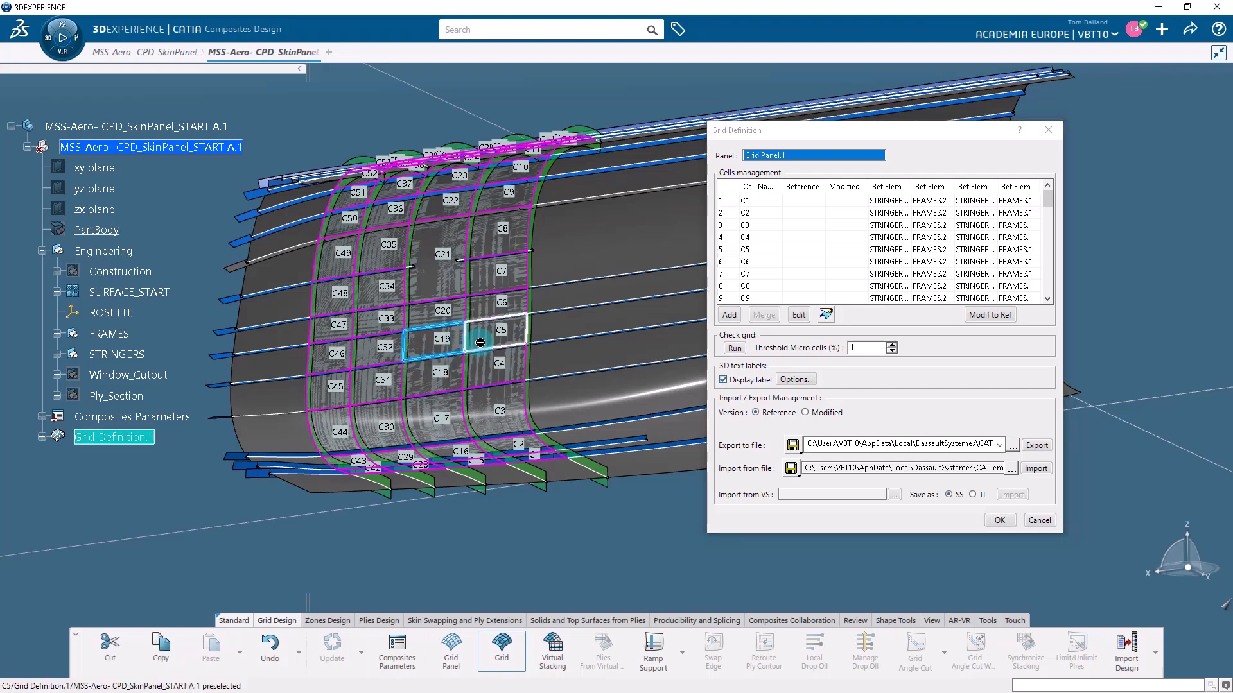
left_click(480, 342, "ctrl")
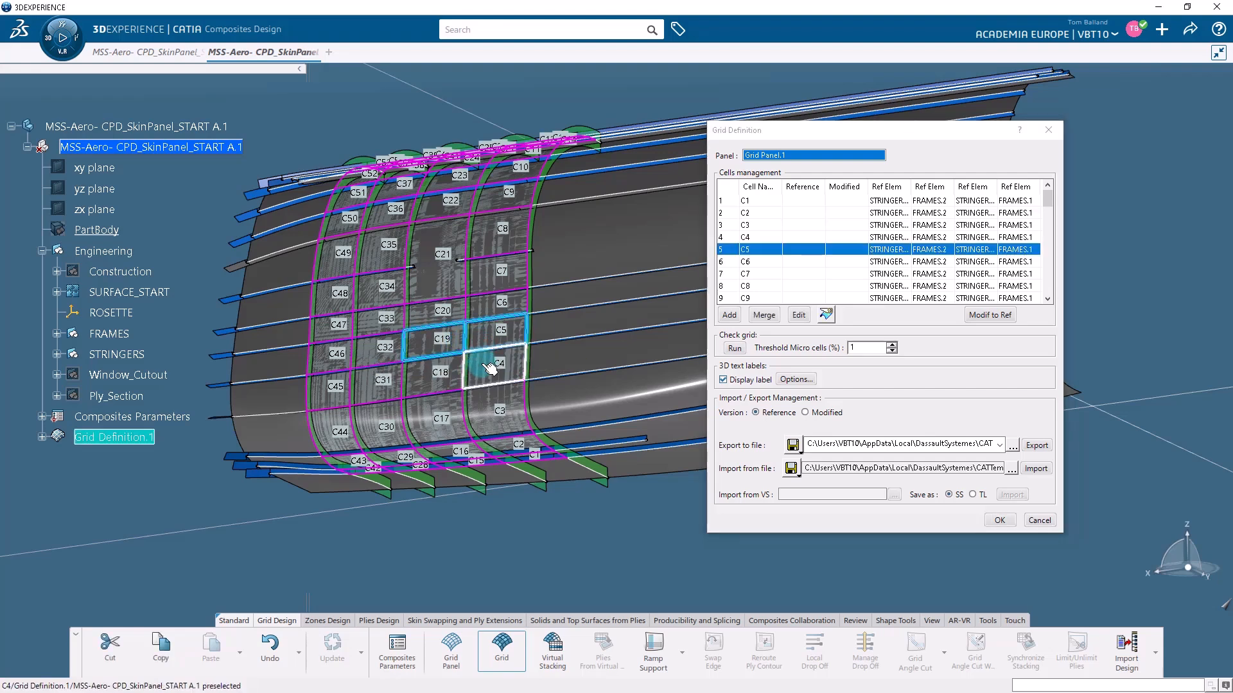
left_click(486, 362, "ctrl")
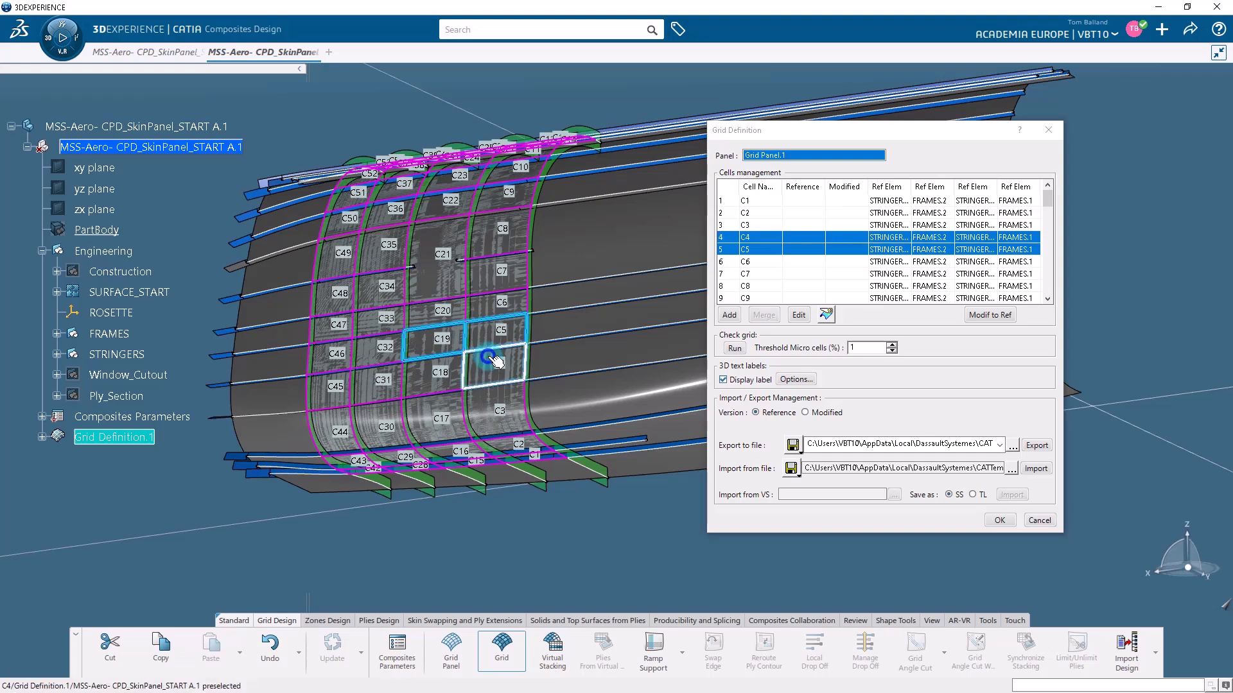
left_click(493, 411, "ctrl")
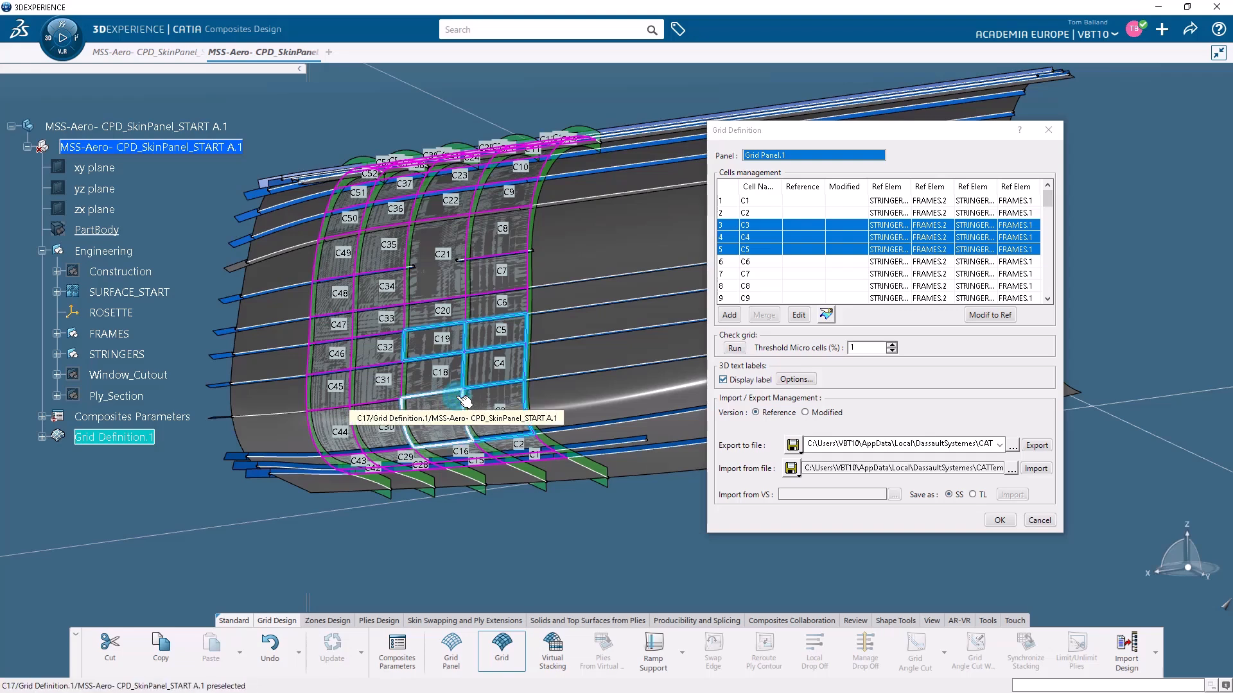
left_click(464, 401, "ctrl")
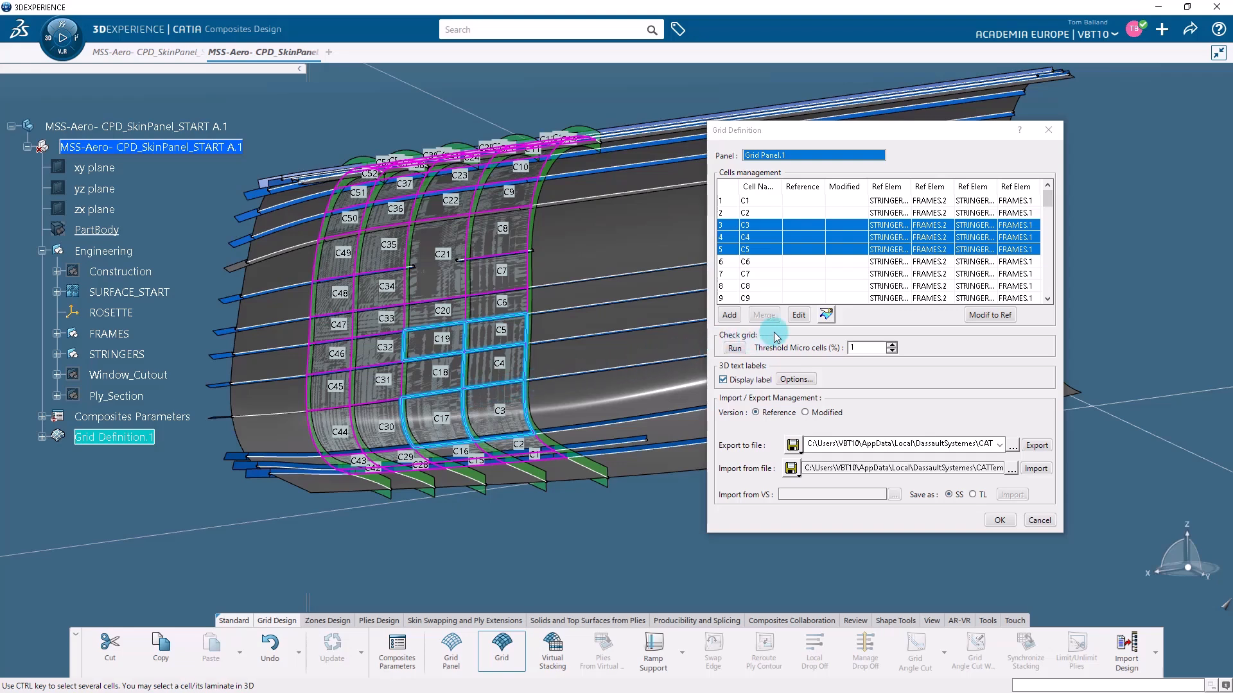
left_click(798, 315)
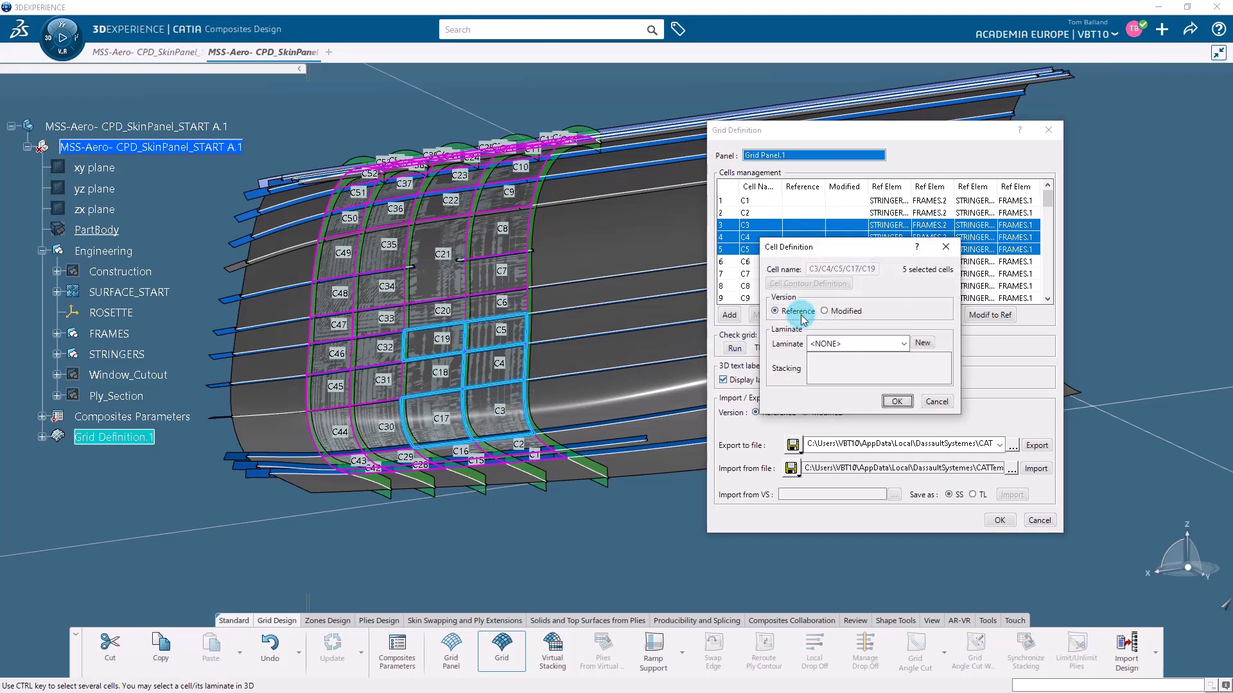
left_click(902, 346)
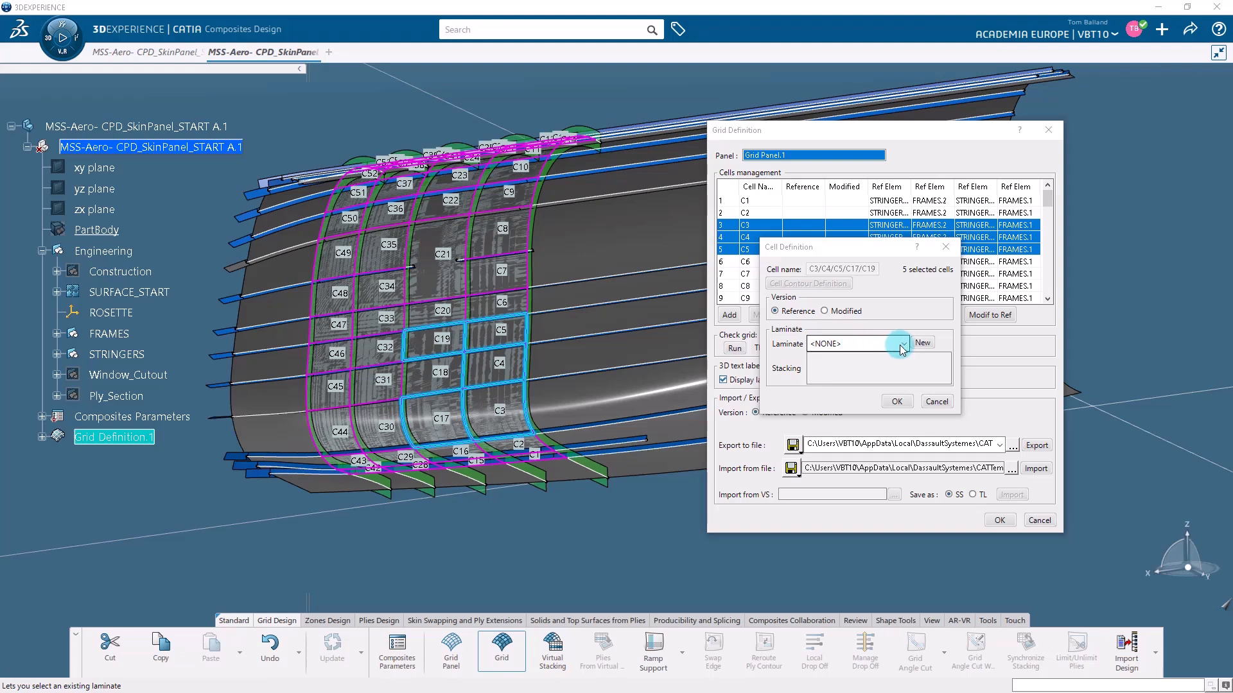
left_click(904, 346)
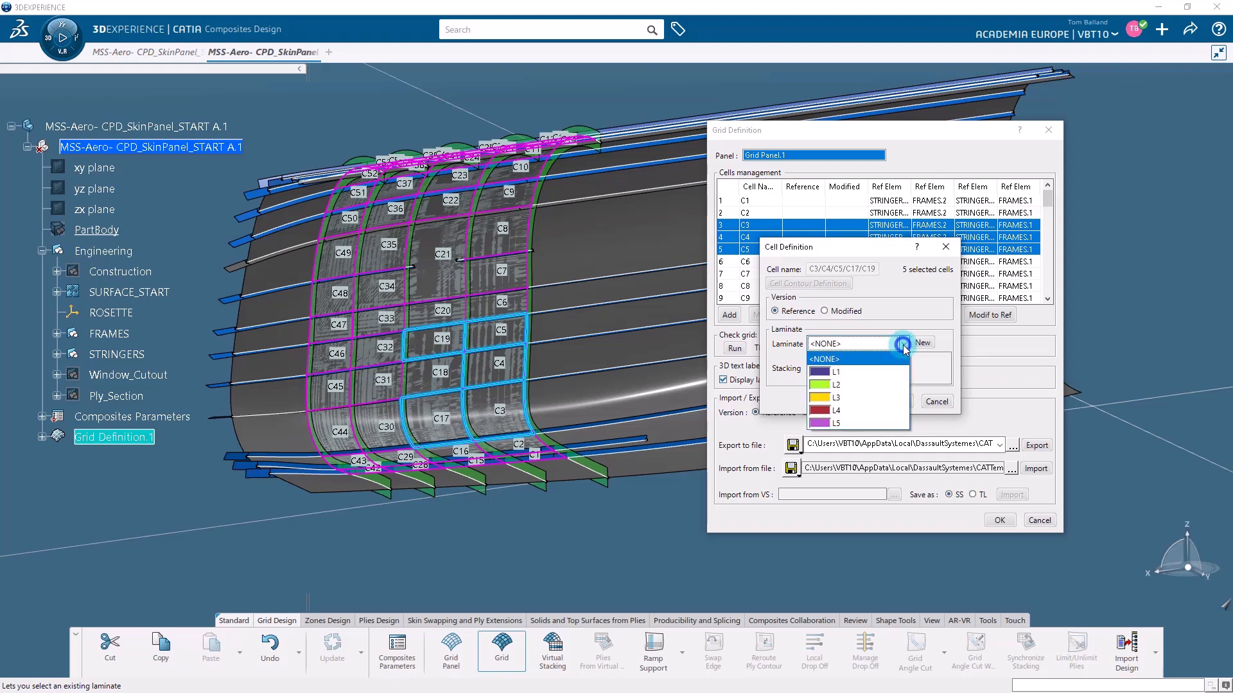
left_click(897, 386)
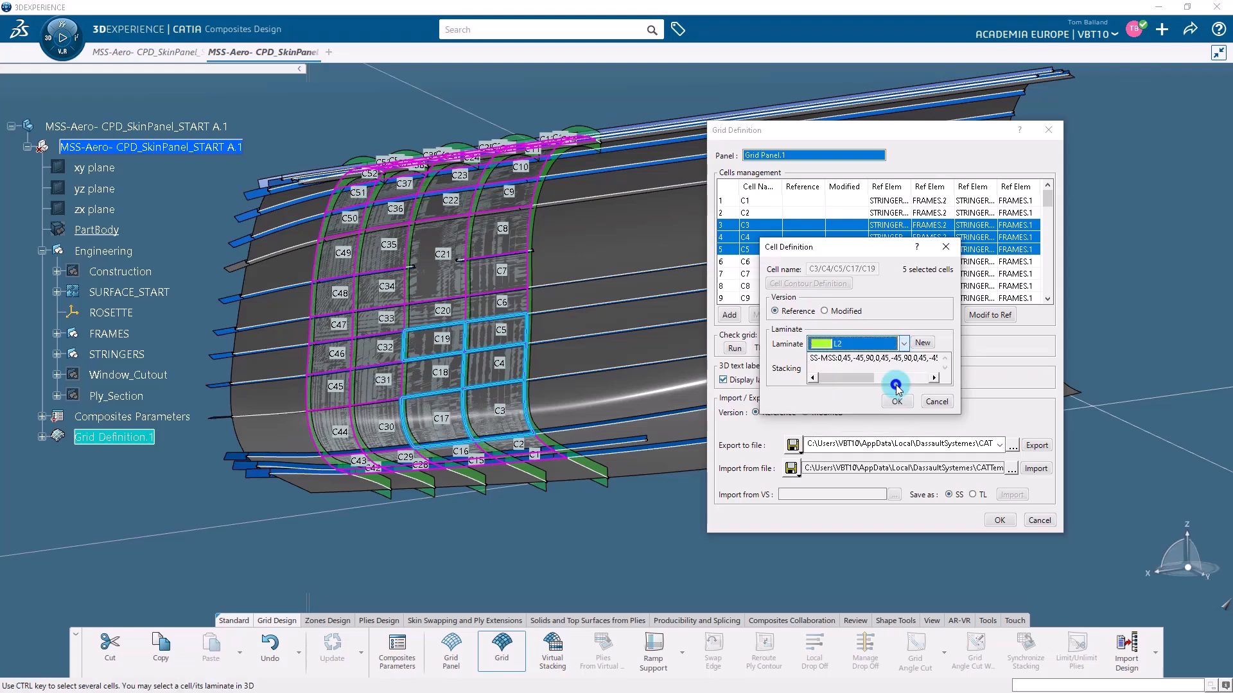
left_click(898, 401)
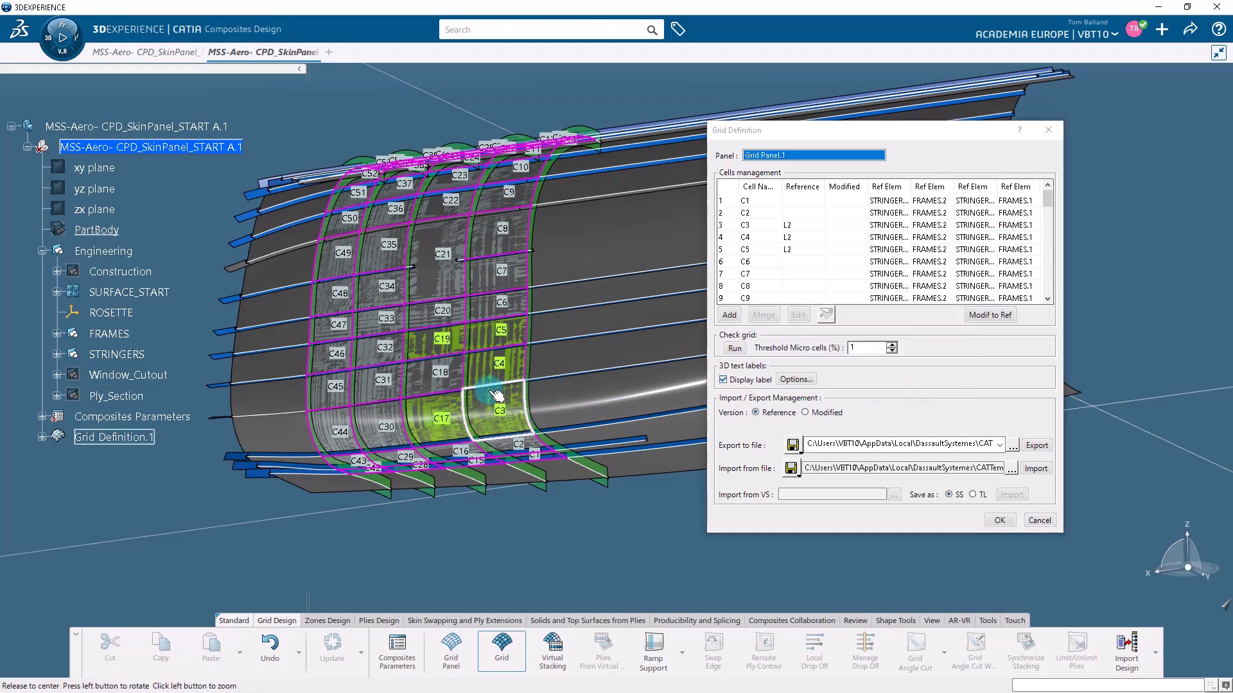
middle_click_drag(491, 390, 680, 311)
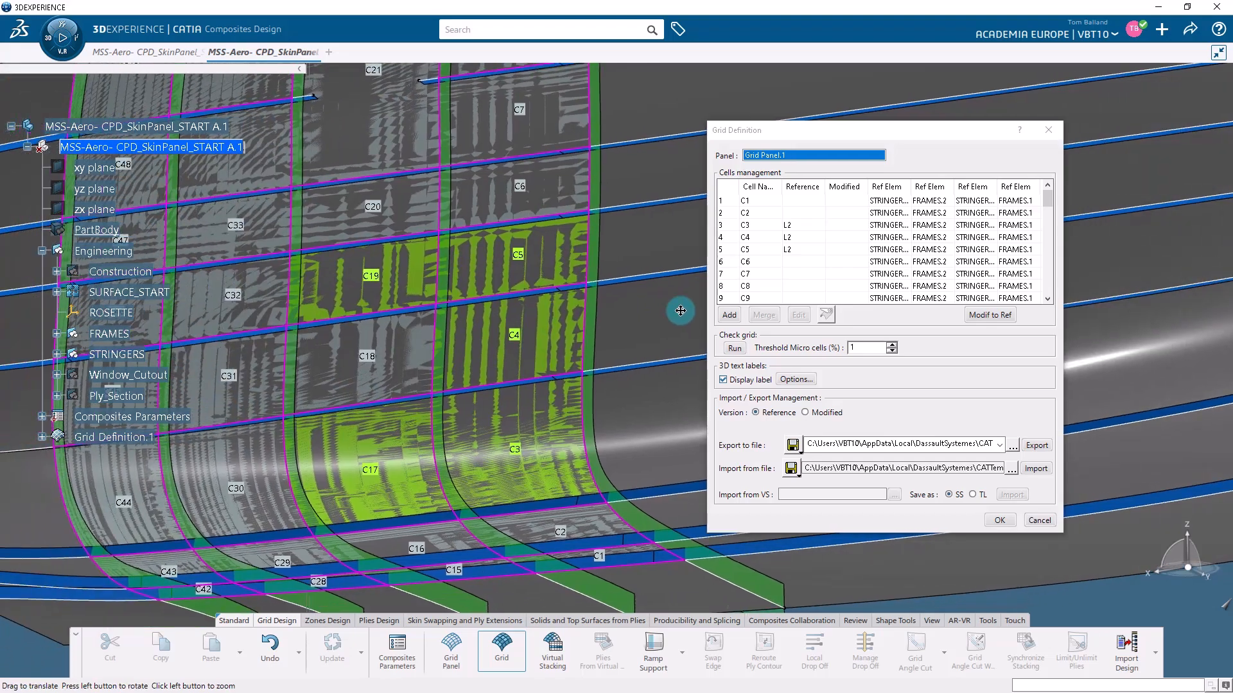
middle_click_drag(608, 355, 618, 422)
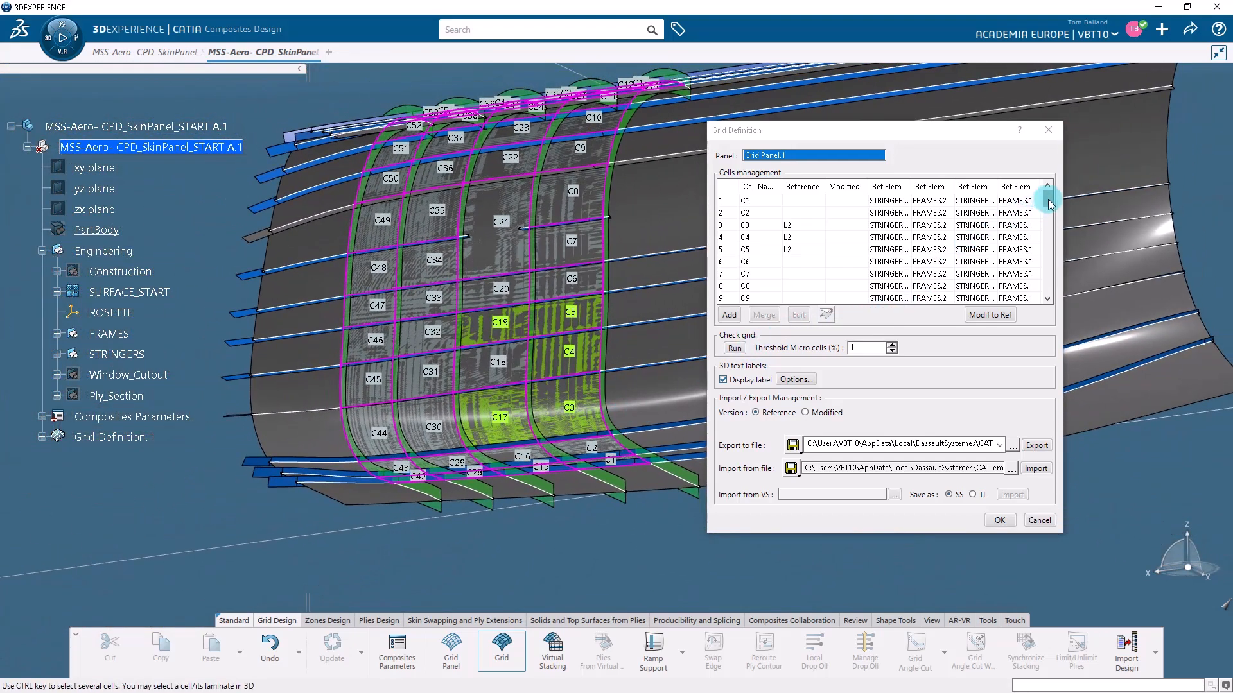
left_click_drag(1050, 203, 1033, 233)
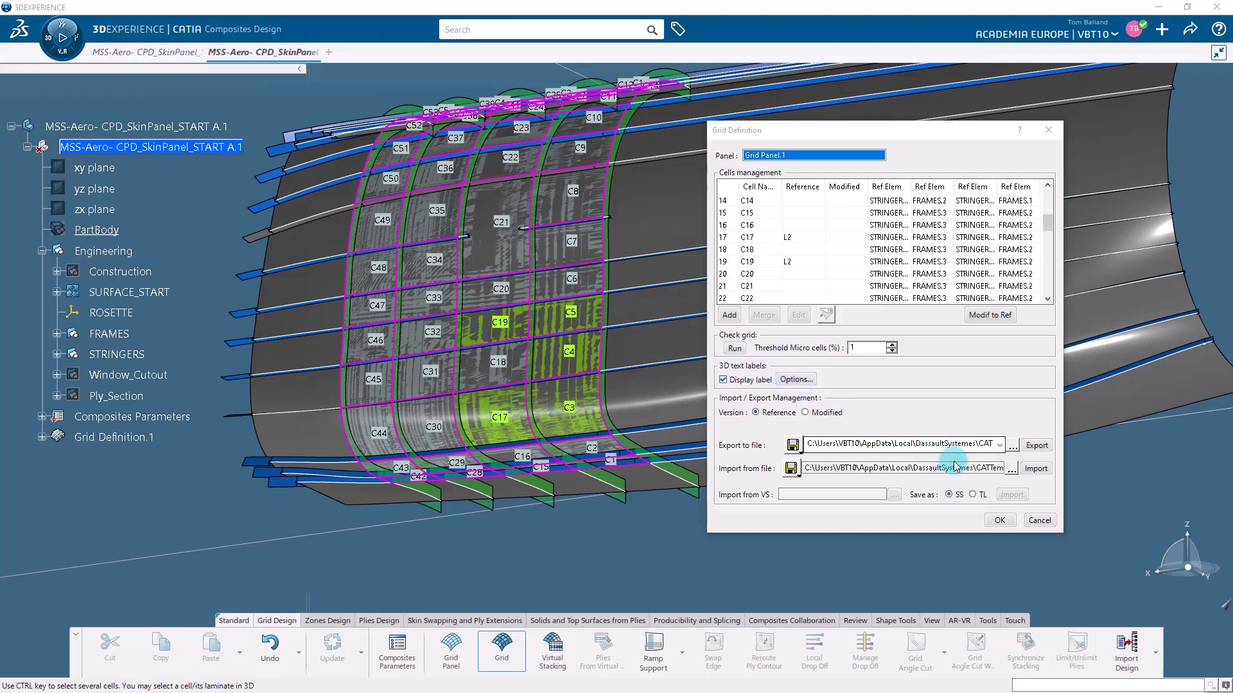
- Import the cell laminates into the grid from the XLSX file Aerostructure_Grid_Panel.xlsx
left_click(1012, 471)
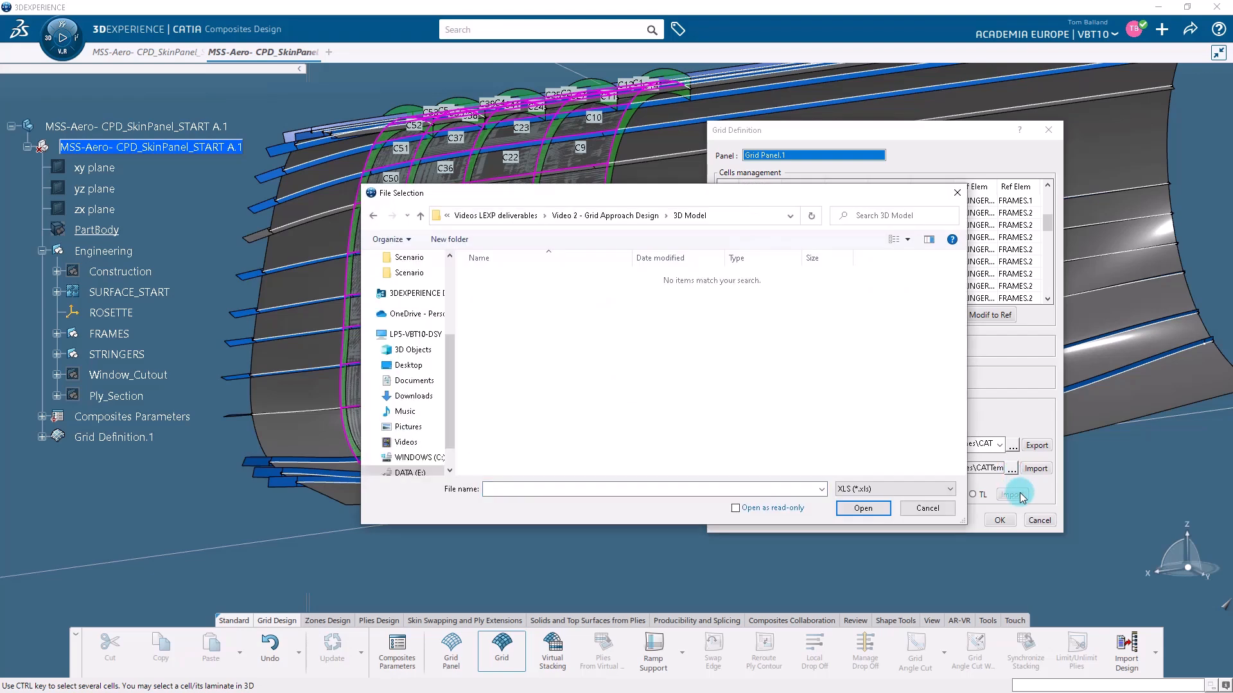
left_click(916, 492)
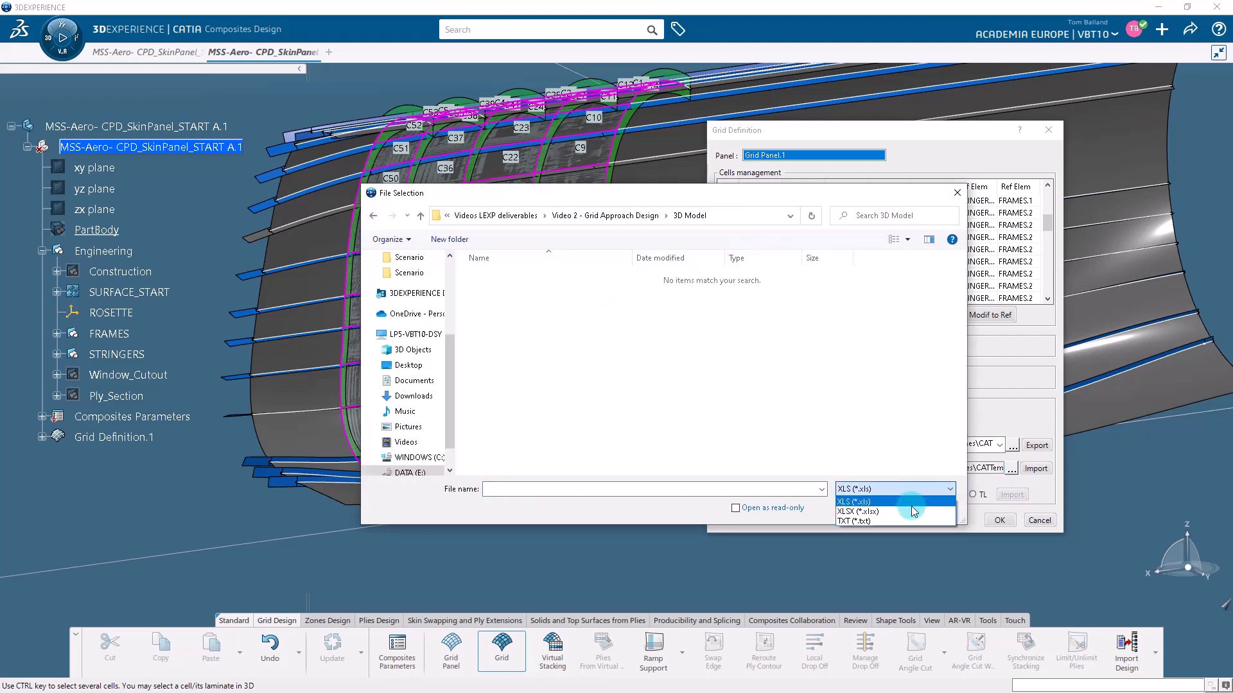
left_click(912, 507)
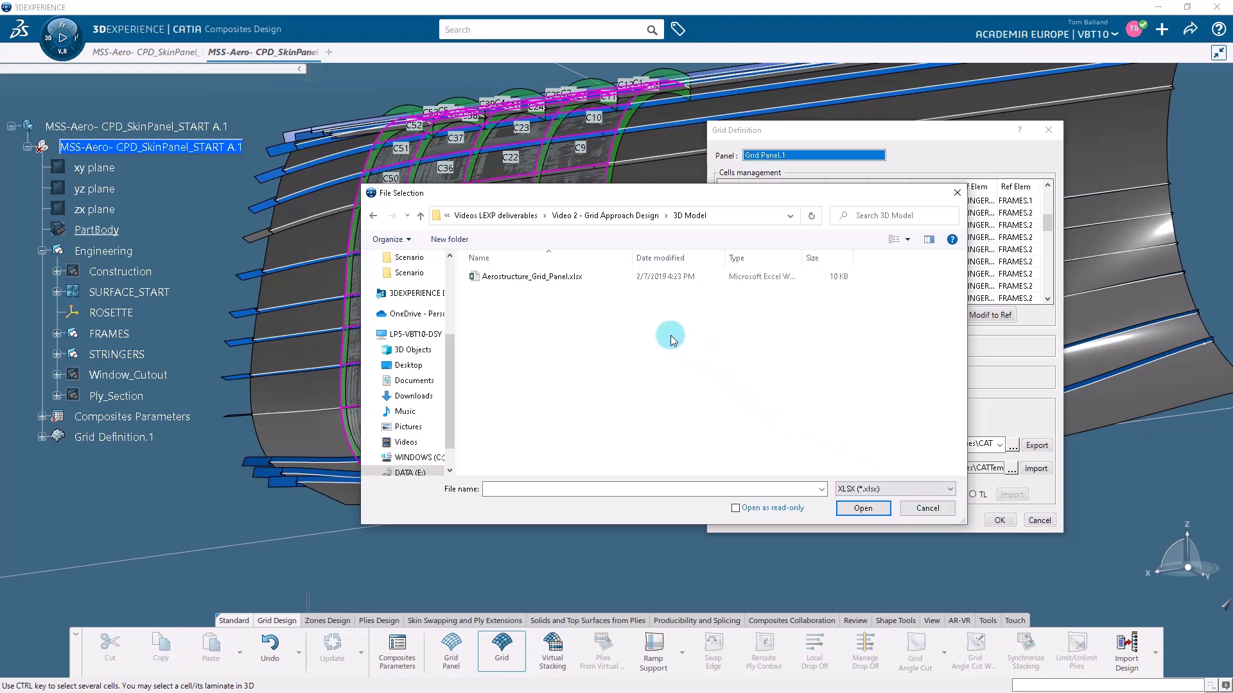
left_click(597, 279)
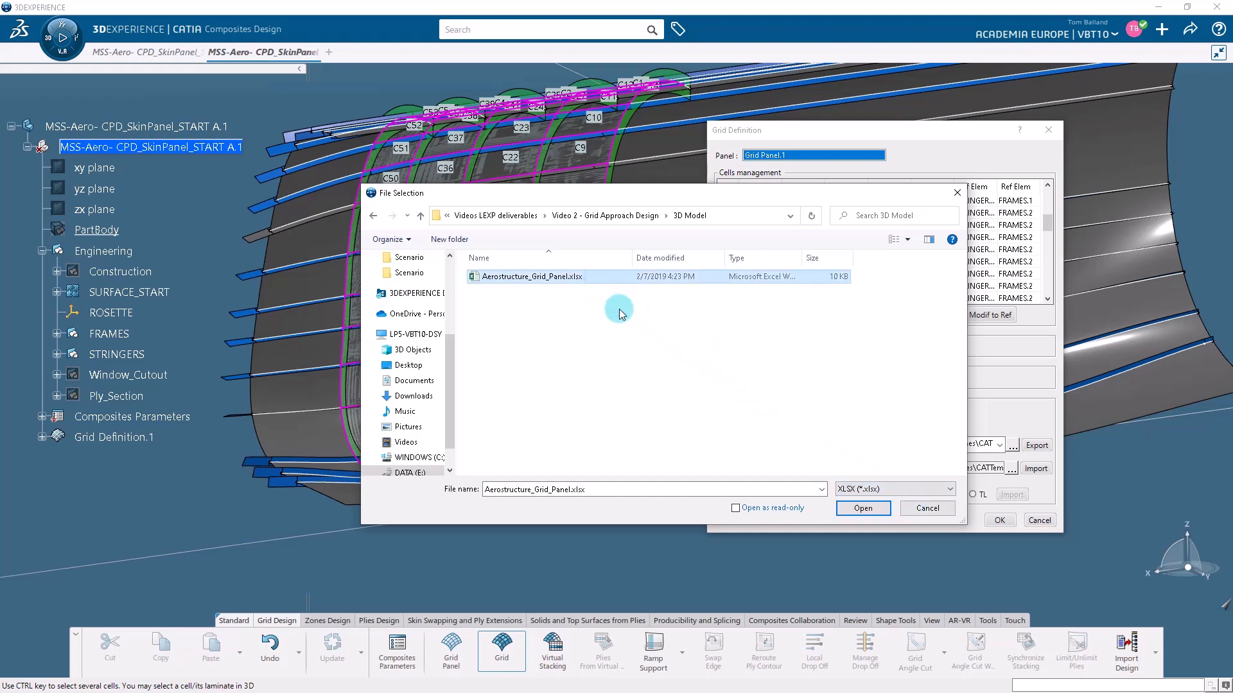
left_click(854, 509)
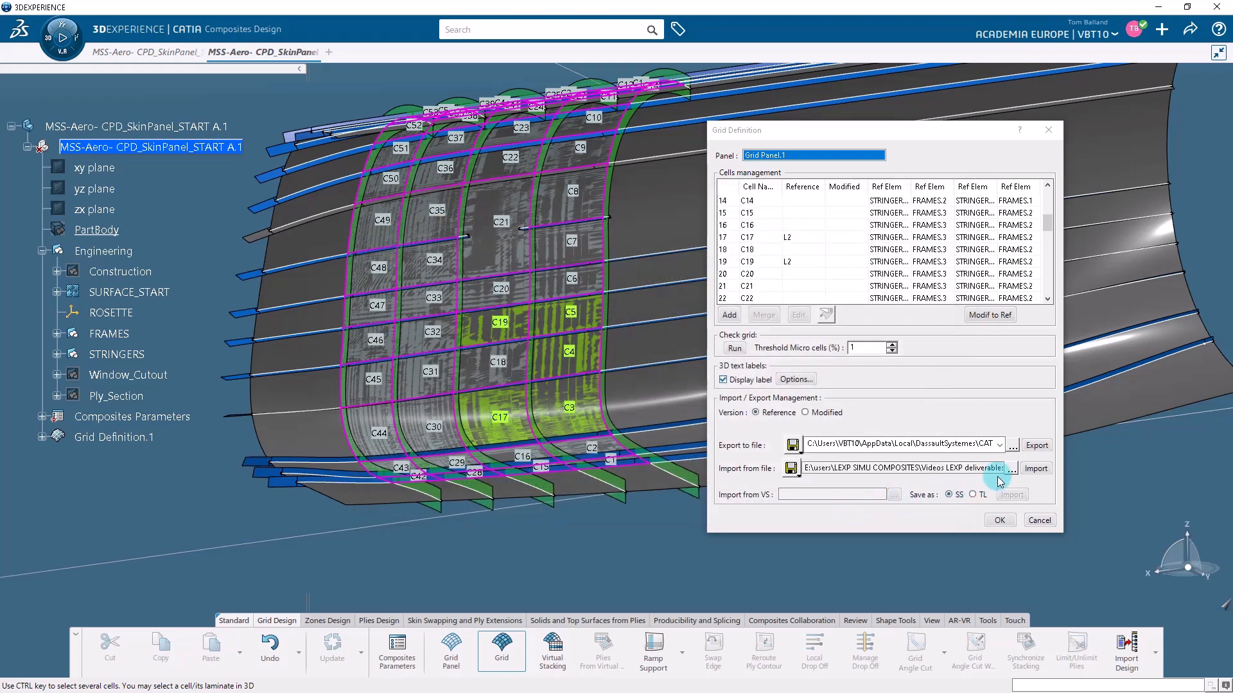
left_click(1033, 469)
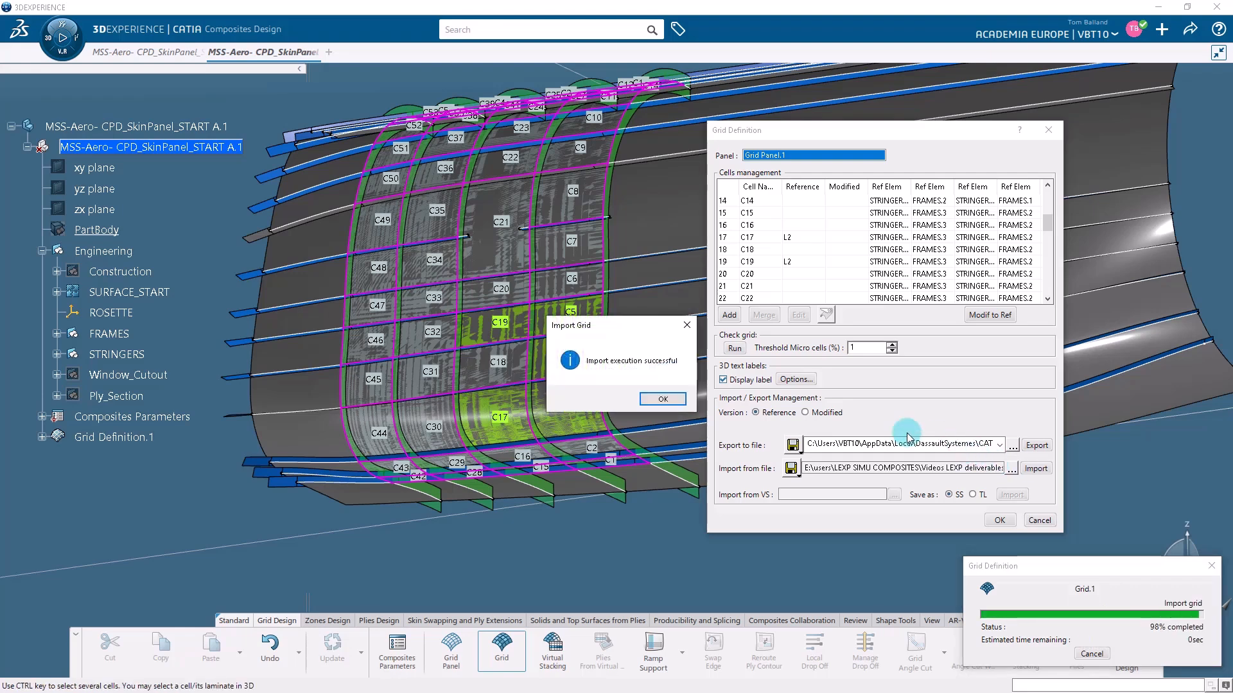
left_click(679, 402)
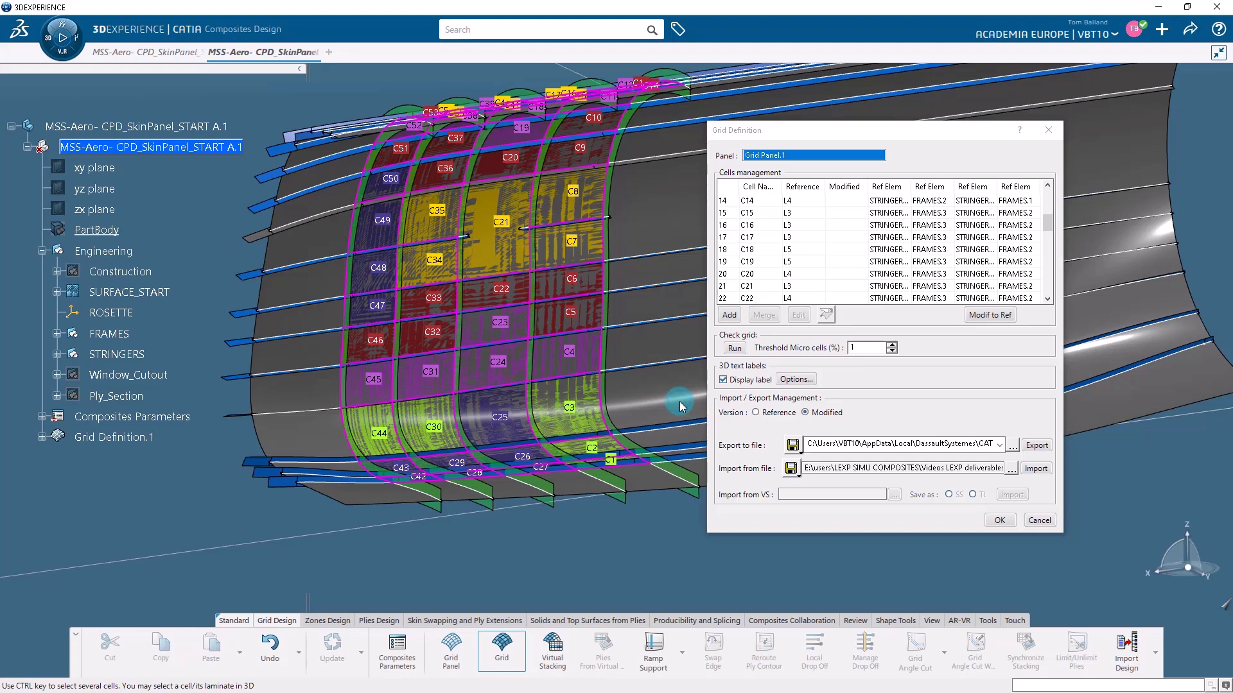
- Hide the SURFACE_START geometry so that only the grid, frames and stringers are displayed
middle_click_drag(637, 533, 624, 580)
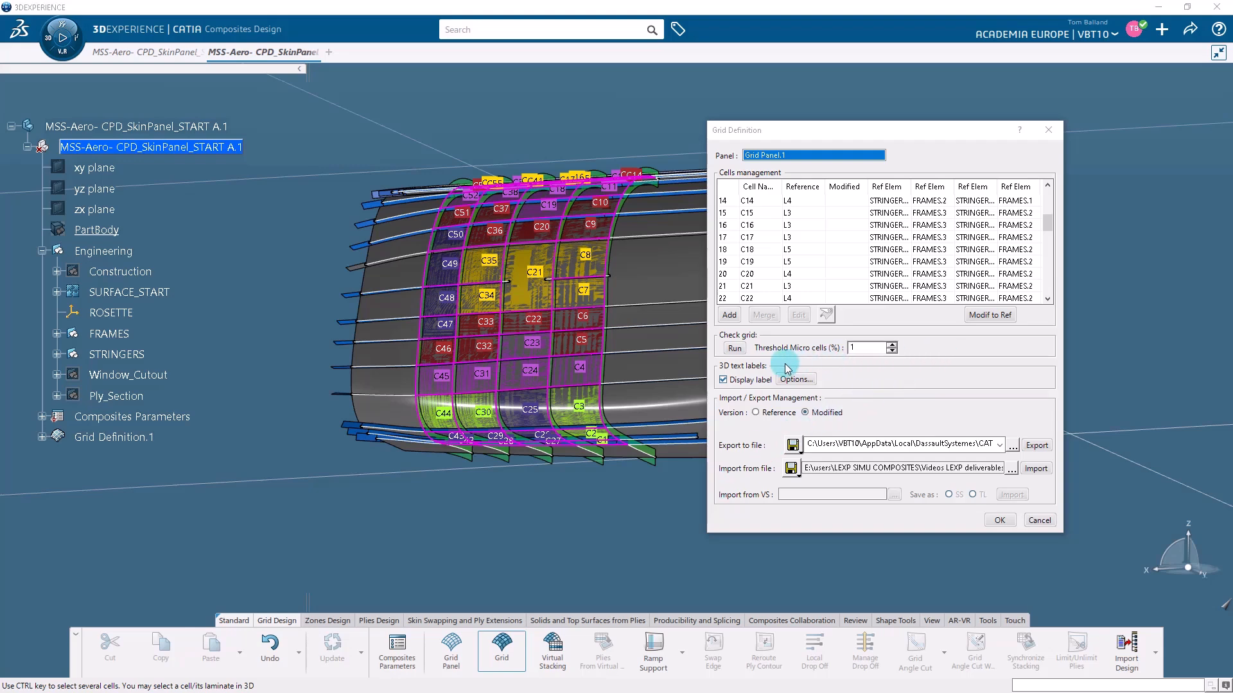
right_click(164, 292)
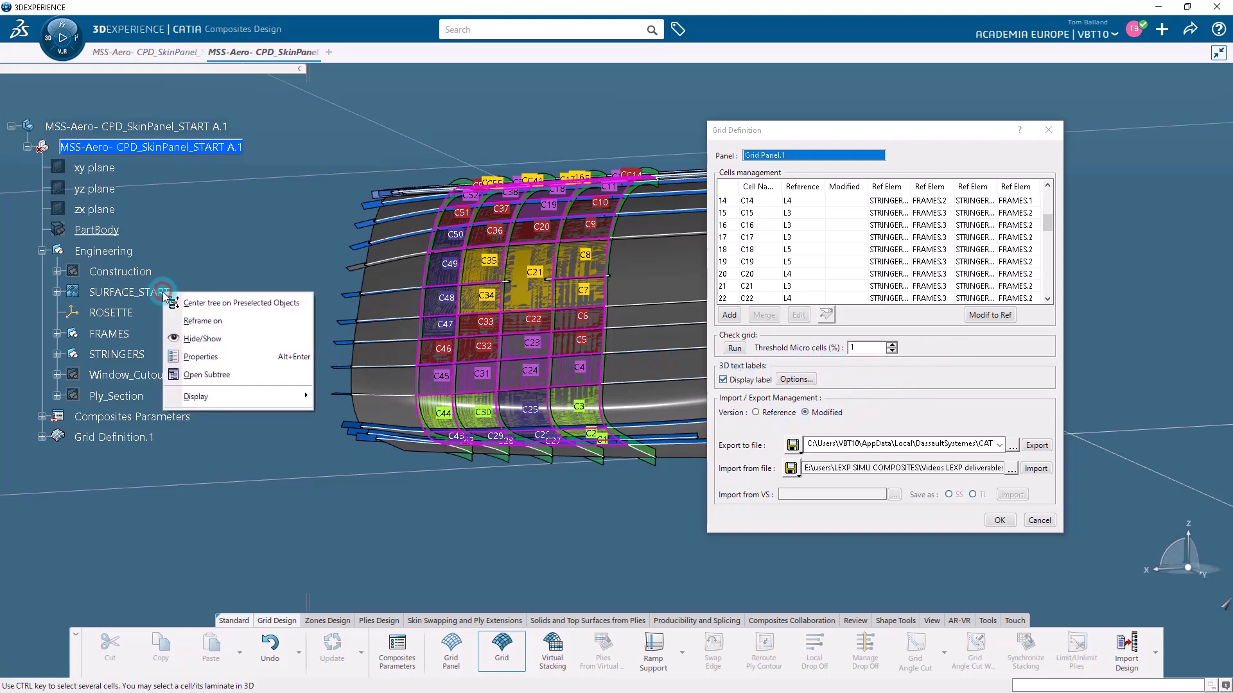
left_click(172, 337)
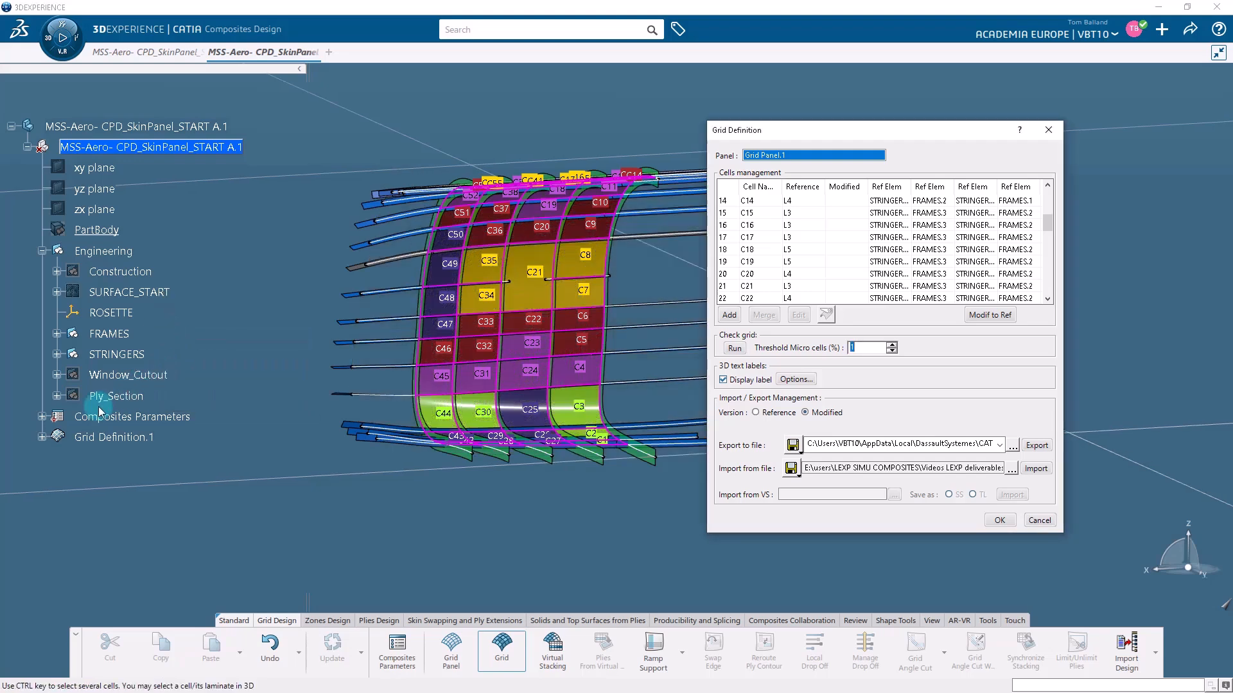
- Hide Grid Panel.1 and the FRAMES and STRINGERS geometry so that only the grid cells are displayed
left_click(43, 438)
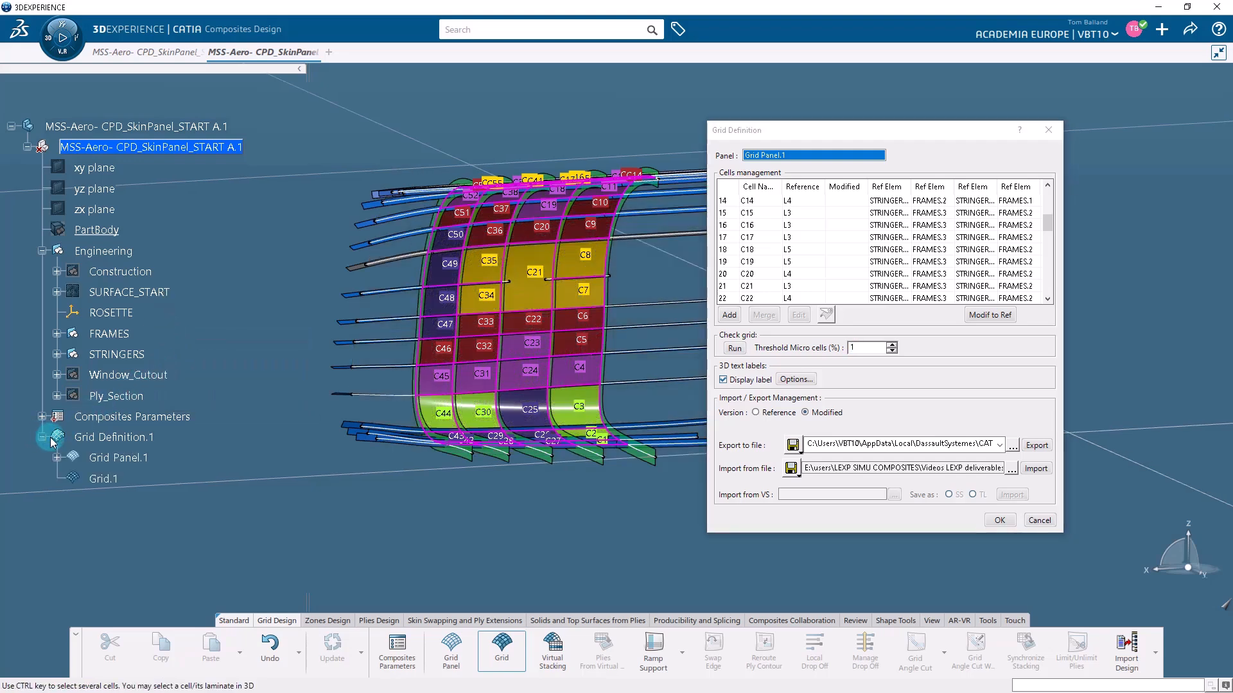
right_click(105, 460)
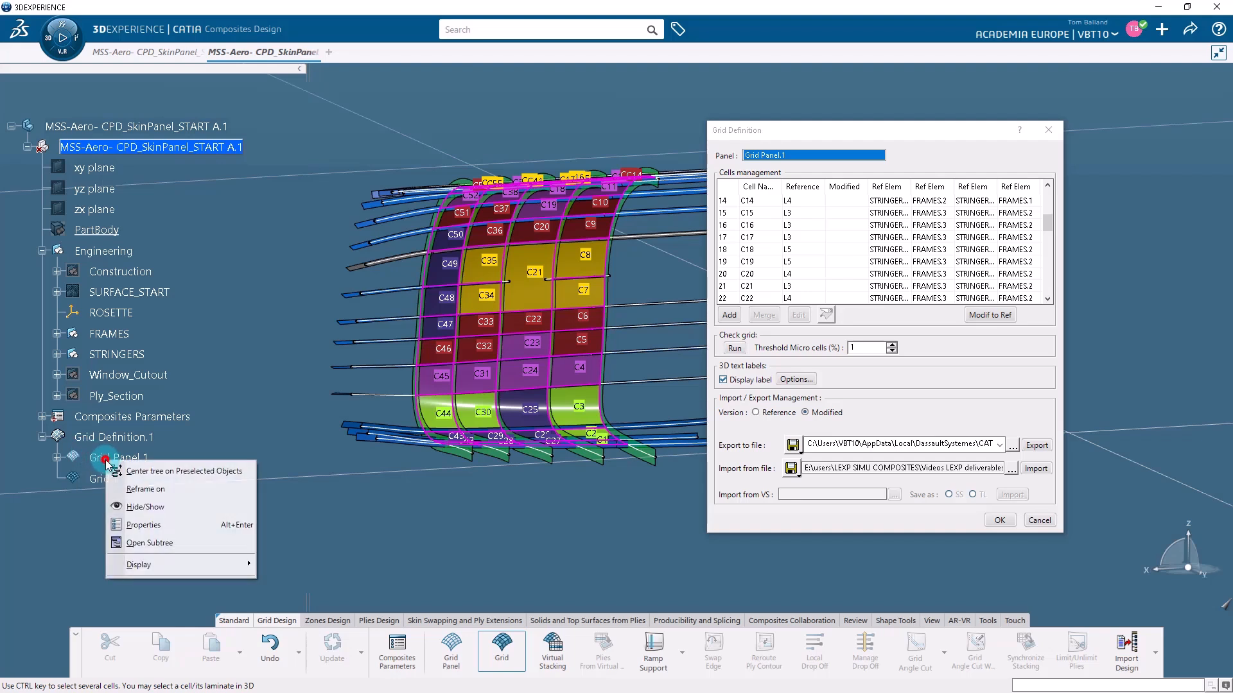
left_click(137, 505)
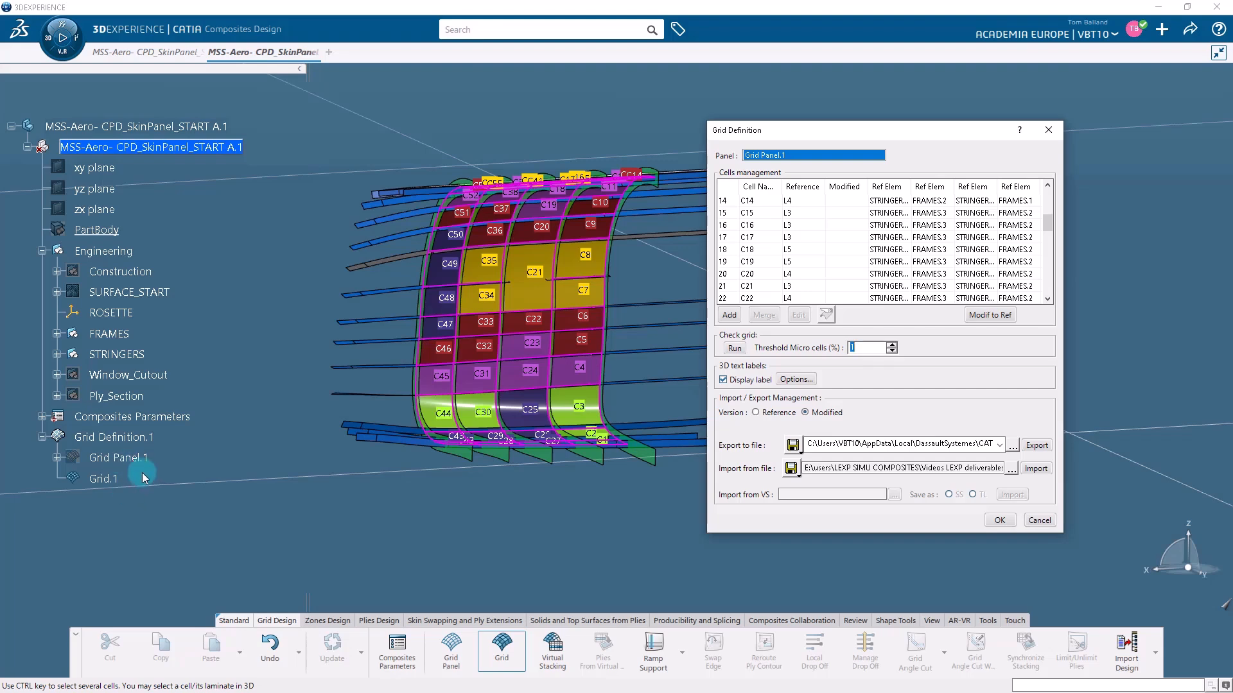
right_click(121, 339)
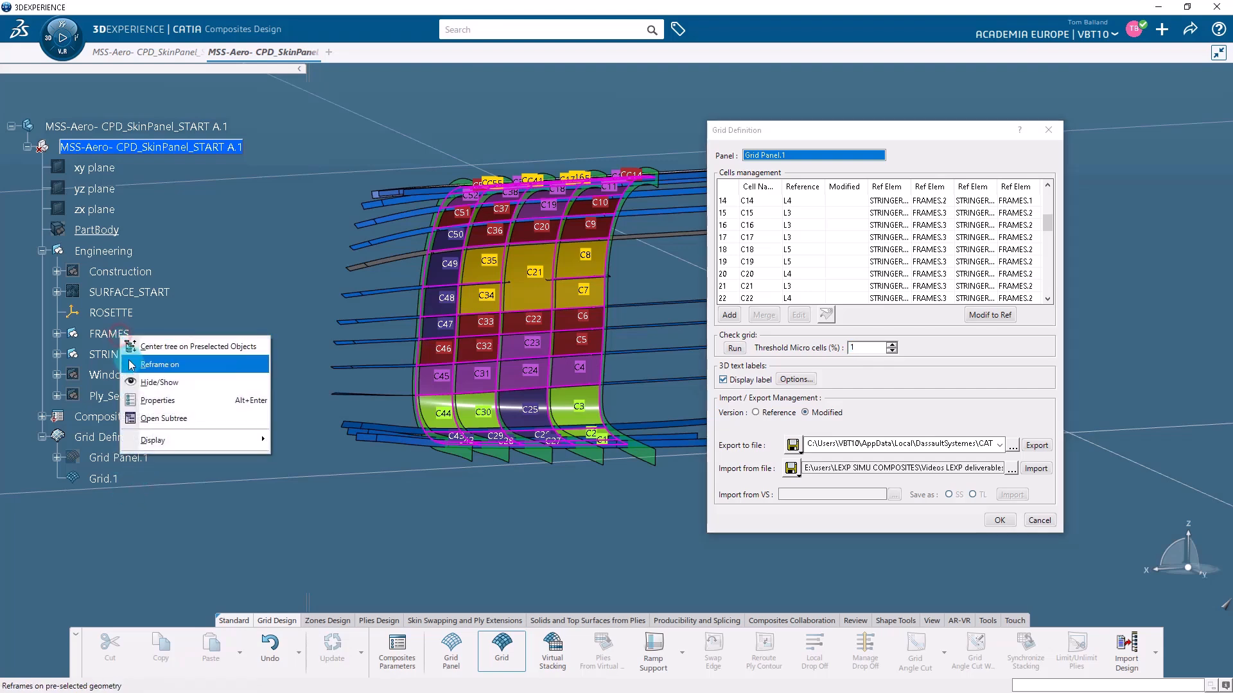
left_click(136, 381)
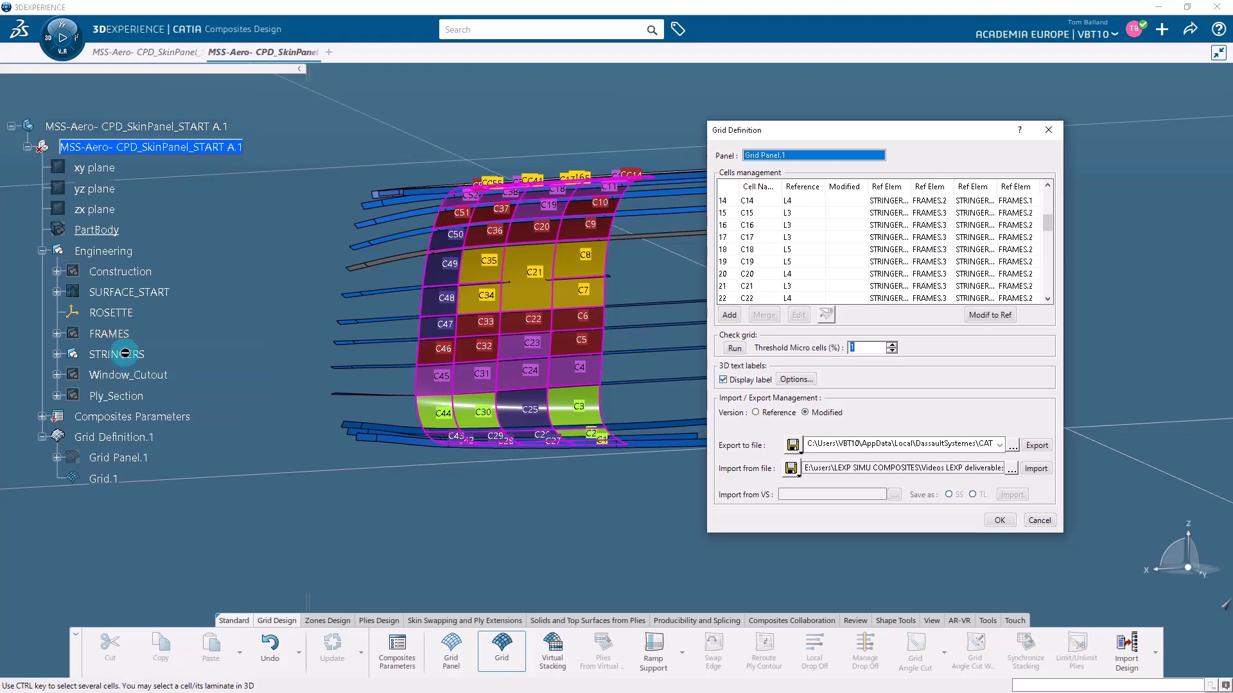
right_click(127, 354)
left_click(160, 399)
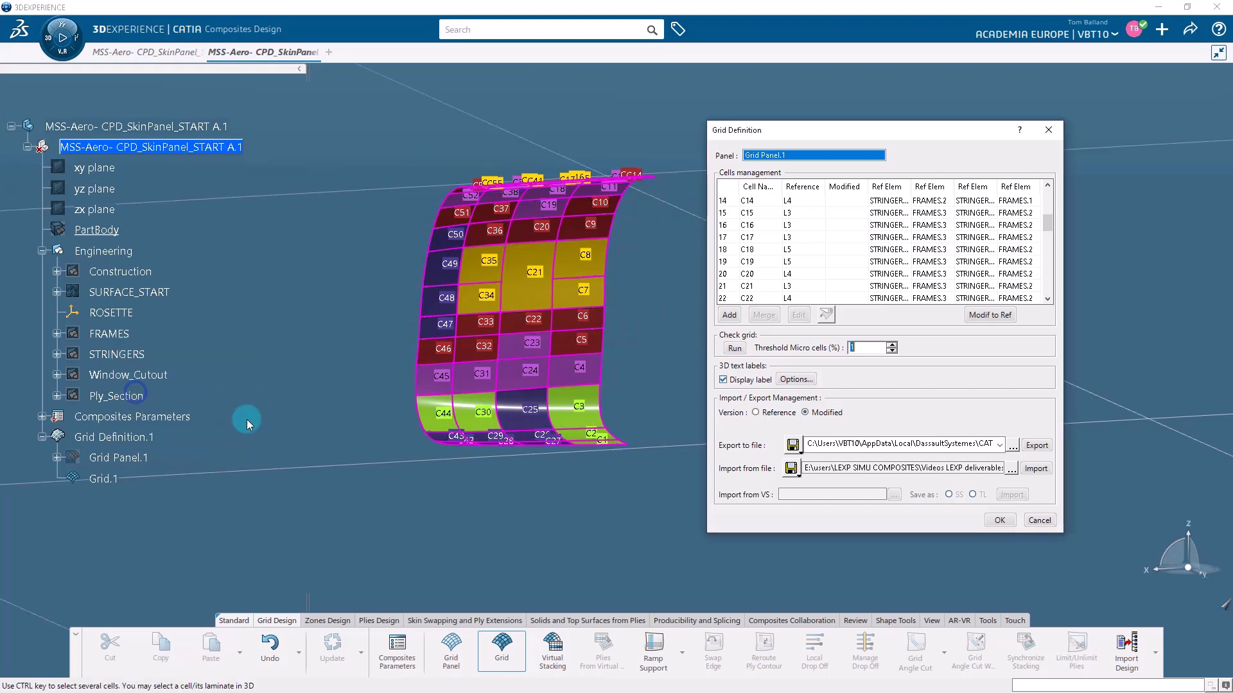
- Add the number of plies and the thickness to the 3D cell labels of the grid
mouse_move(639, 522)
middle_mouse_down()
mouse_move(641, 474)
mouse_move(638, 517)
mouse_move(630, 504)
middle_mouse_up()
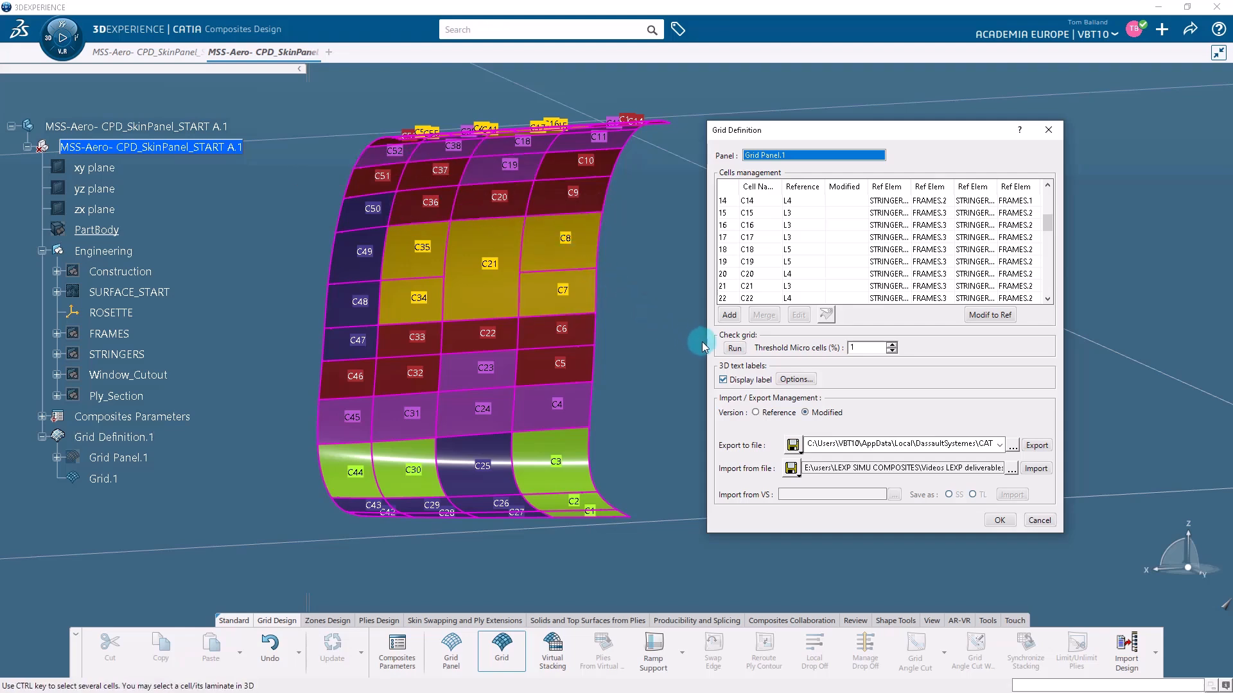
left_click(796, 379)
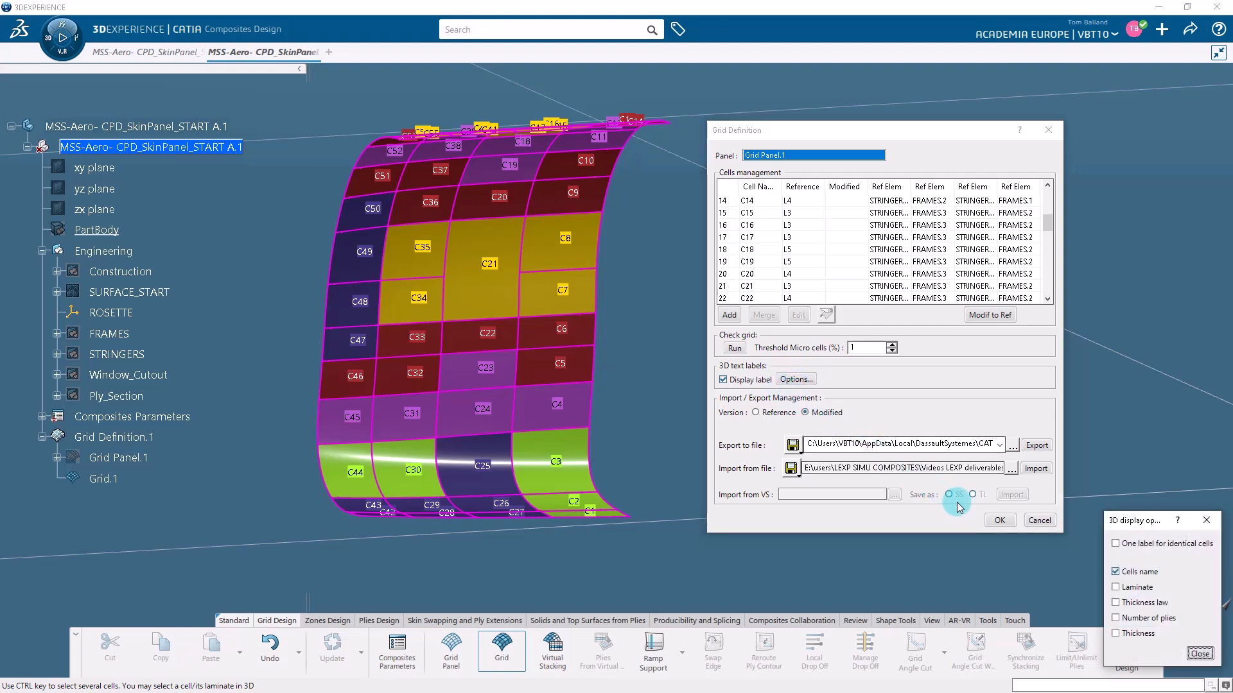
left_click(1116, 617)
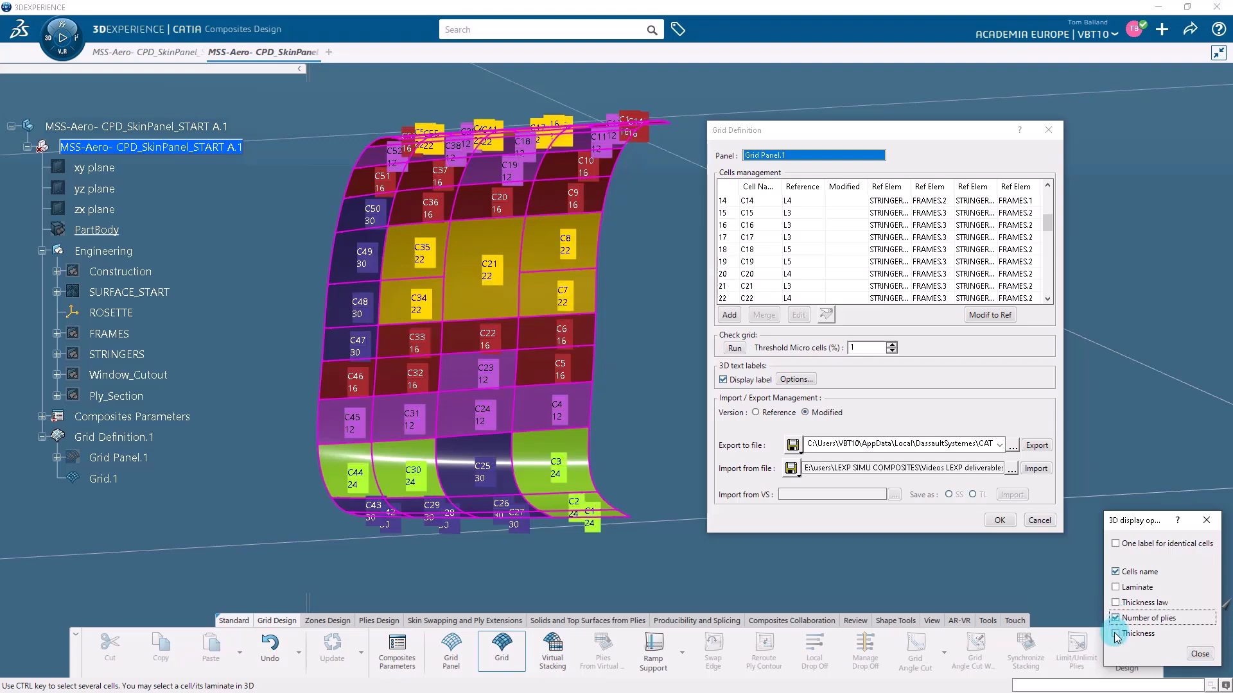
left_click(1116, 634)
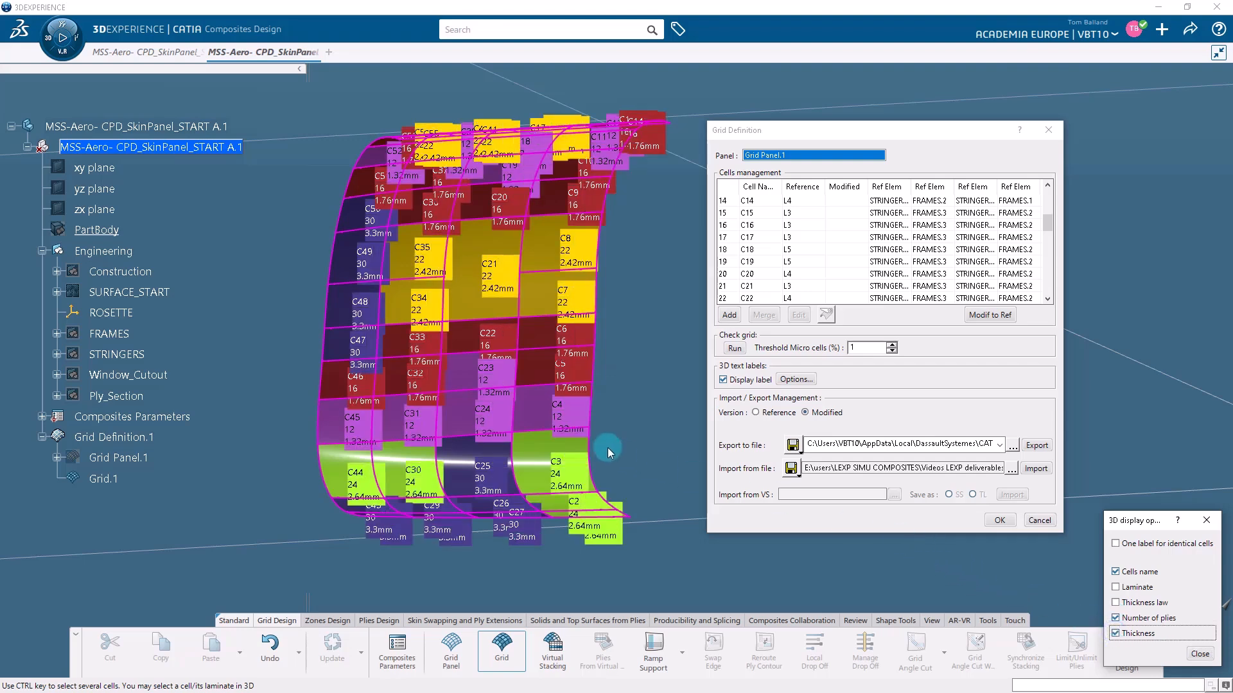
mouse_move(601, 438)
middle_mouse_down()
mouse_move(586, 377)
mouse_move(591, 289)
mouse_move(578, 338)
mouse_move(565, 298)
mouse_move(545, 406)
mouse_move(595, 306)
mouse_move(604, 368)
mouse_move(577, 348)
mouse_move(577, 371)
mouse_move(616, 453)
mouse_move(599, 362)
mouse_move(606, 416)
middle_mouse_up()
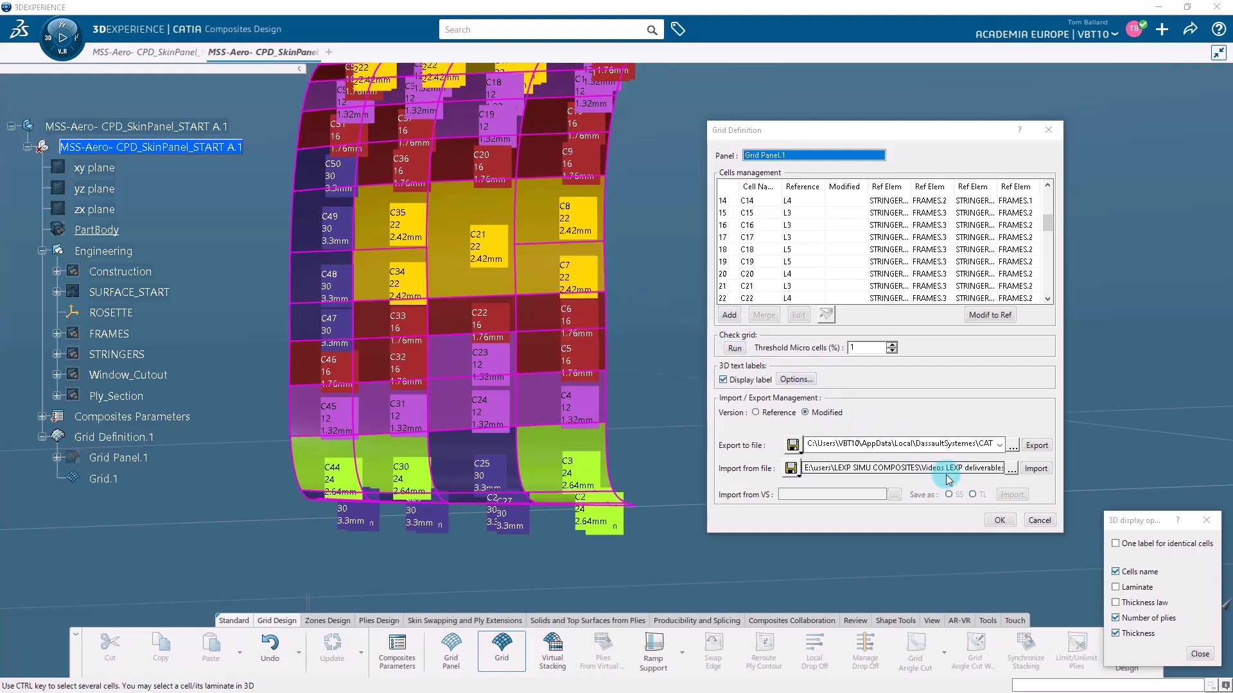
- Limit the 3D labels to one label for identical cells and validate the grid definition
left_click(1115, 544)
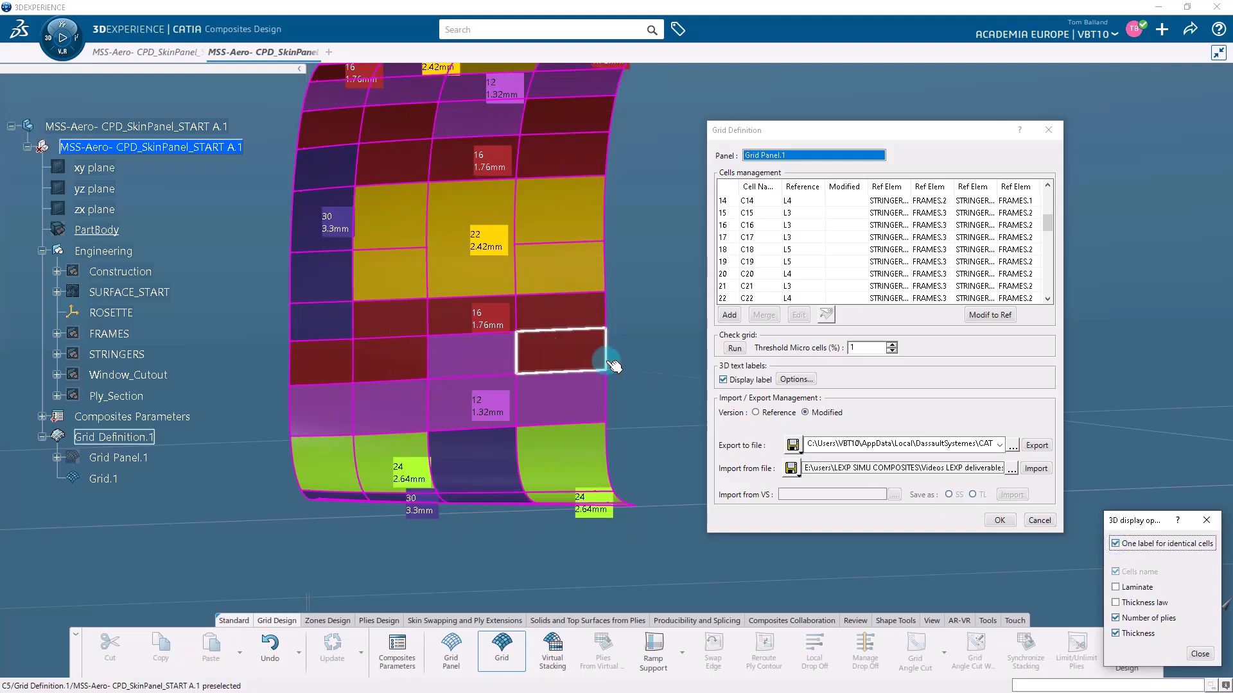
middle_click_drag(606, 360, 578, 384)
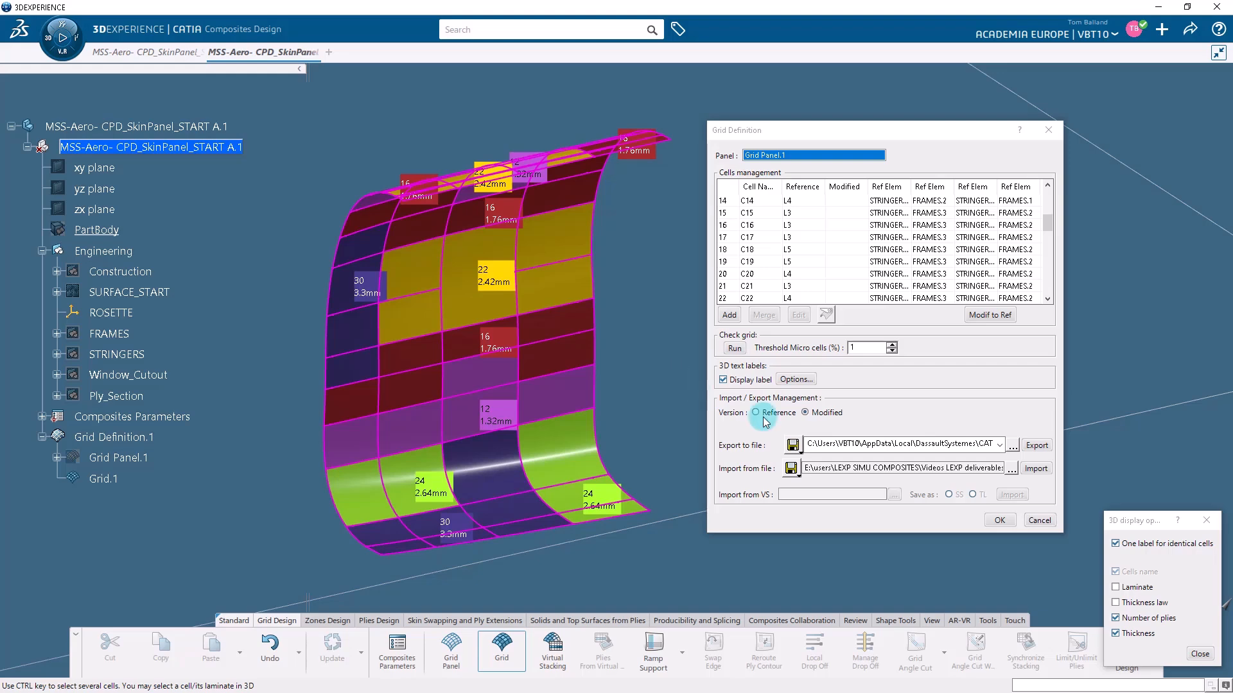
left_click(1195, 655)
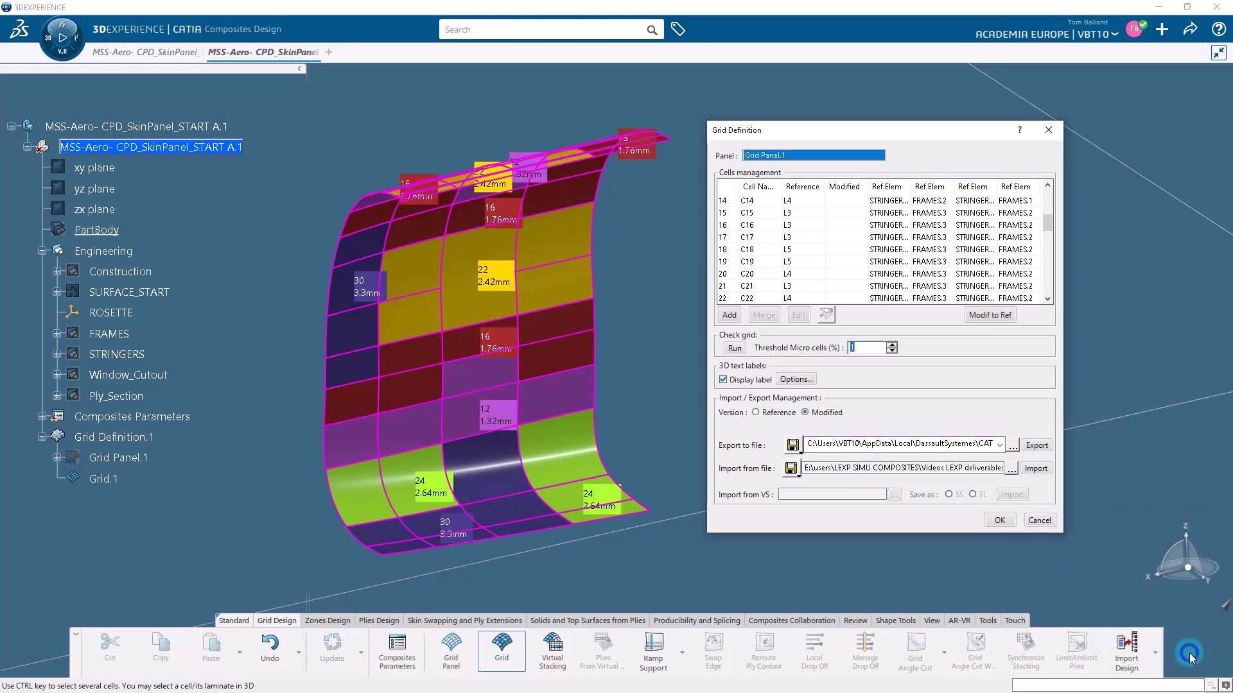
left_click(1000, 522)
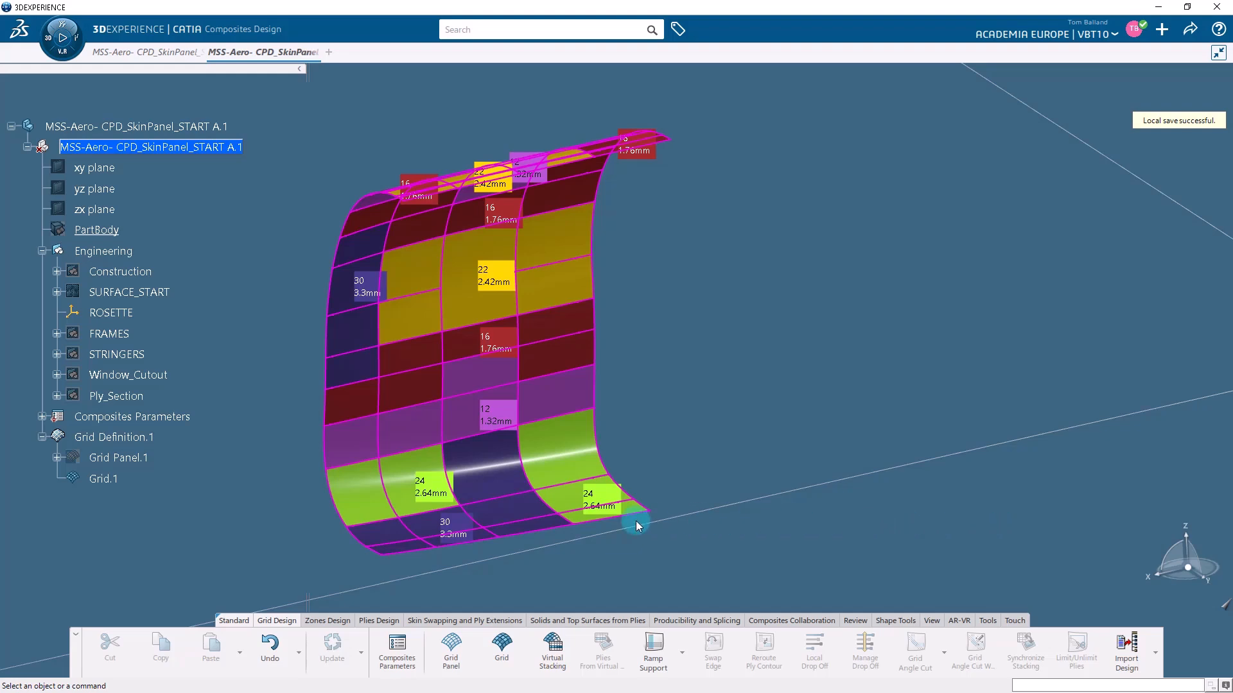
- Inspect the contents of Grid Panel.1 and Grid.1 under Grid Definition.1
left_click(57, 458)
left_click(100, 542)
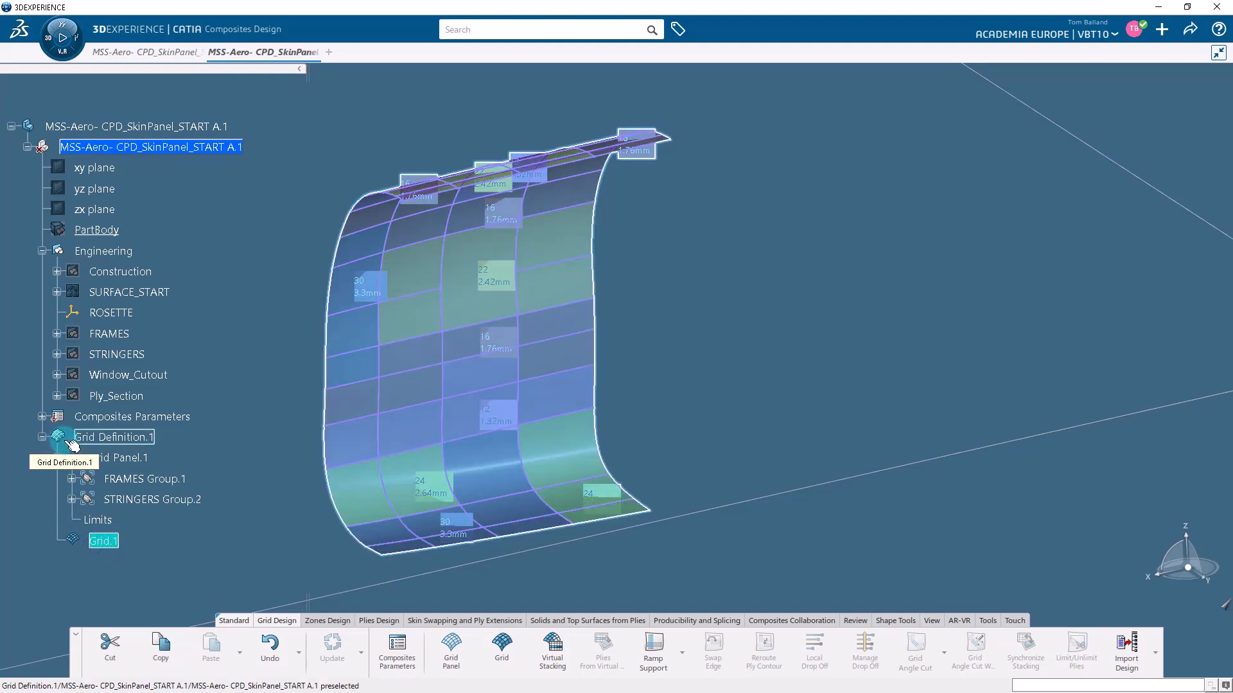
left_click(636, 256)
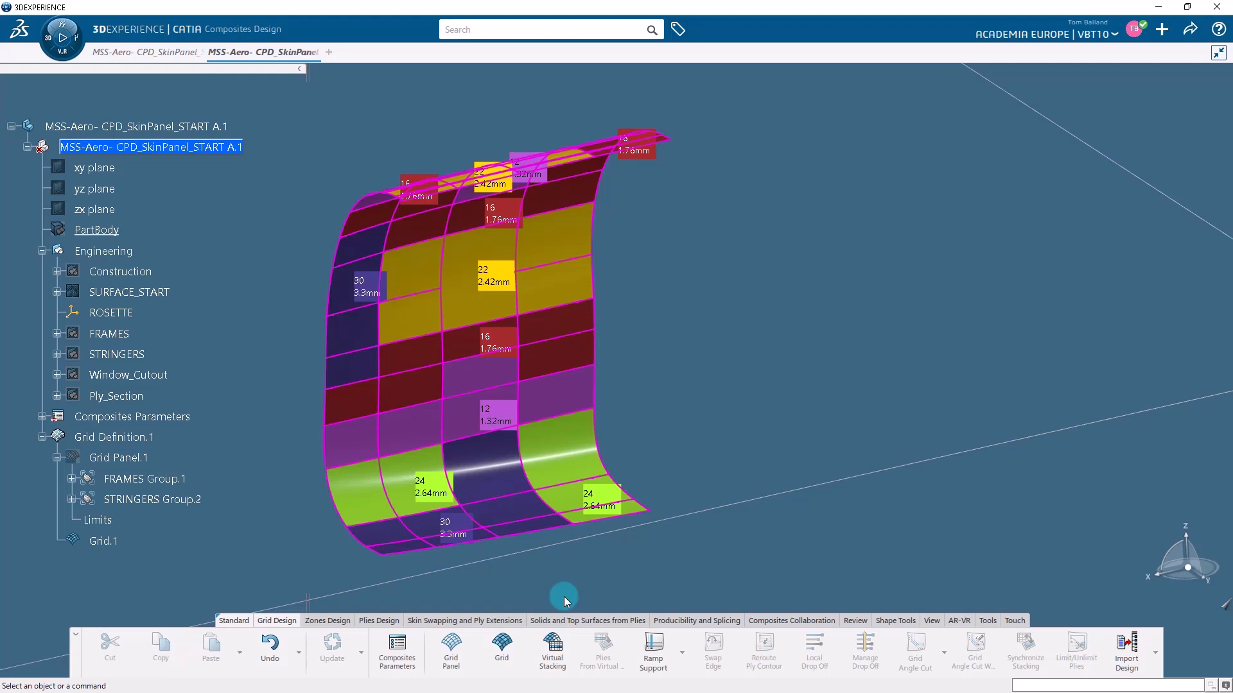
- Create a virtual stacking from the grid and review its sequence table
left_click(554, 649)
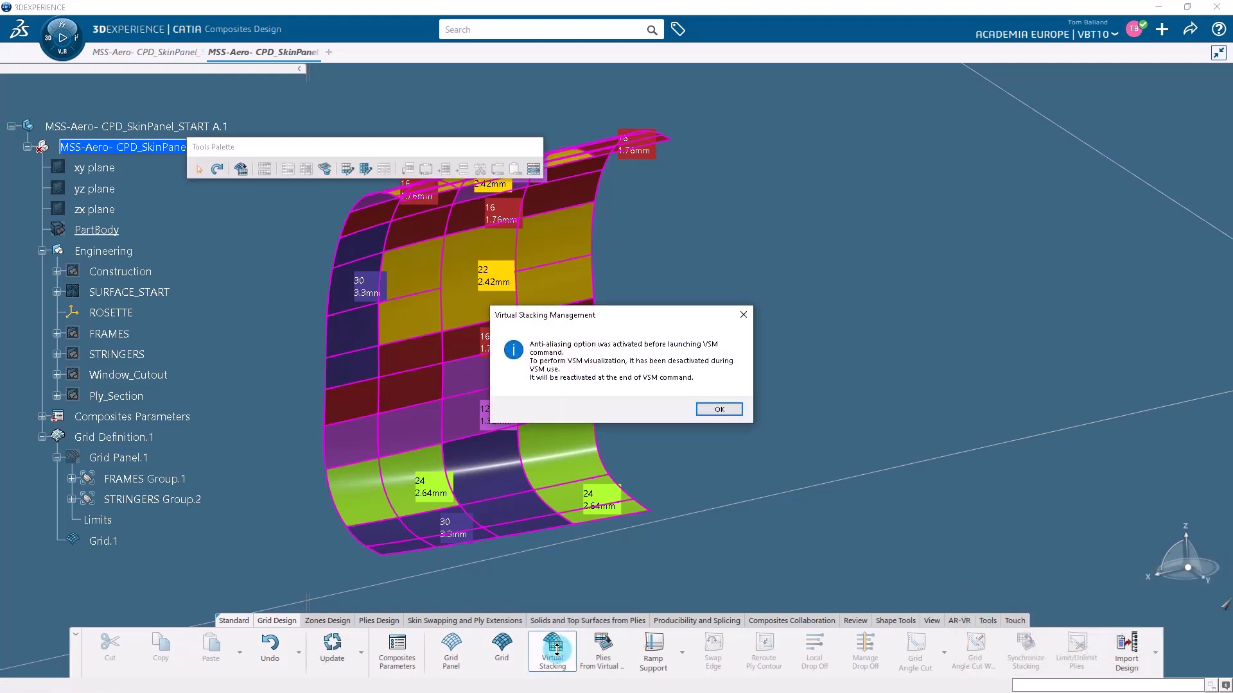
left_click(715, 409)
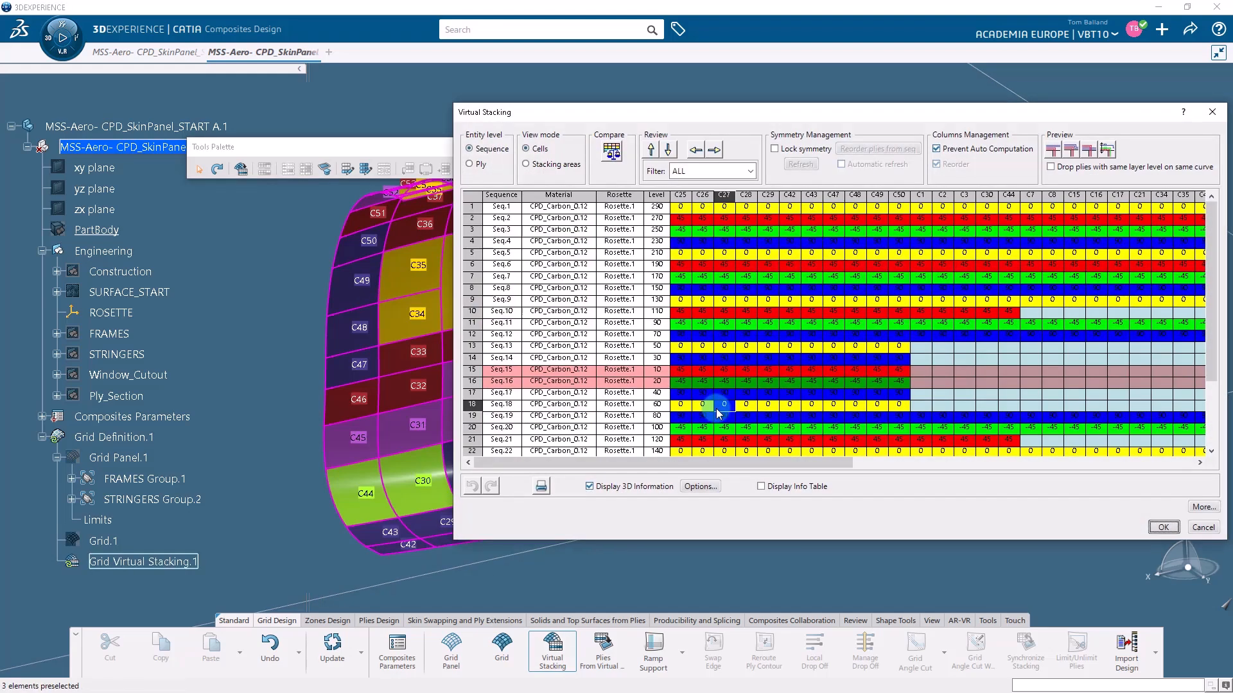
mouse_move(718, 413)
left_mouse_down()
mouse_move(722, 232)
mouse_move(682, 230)
left_mouse_up()
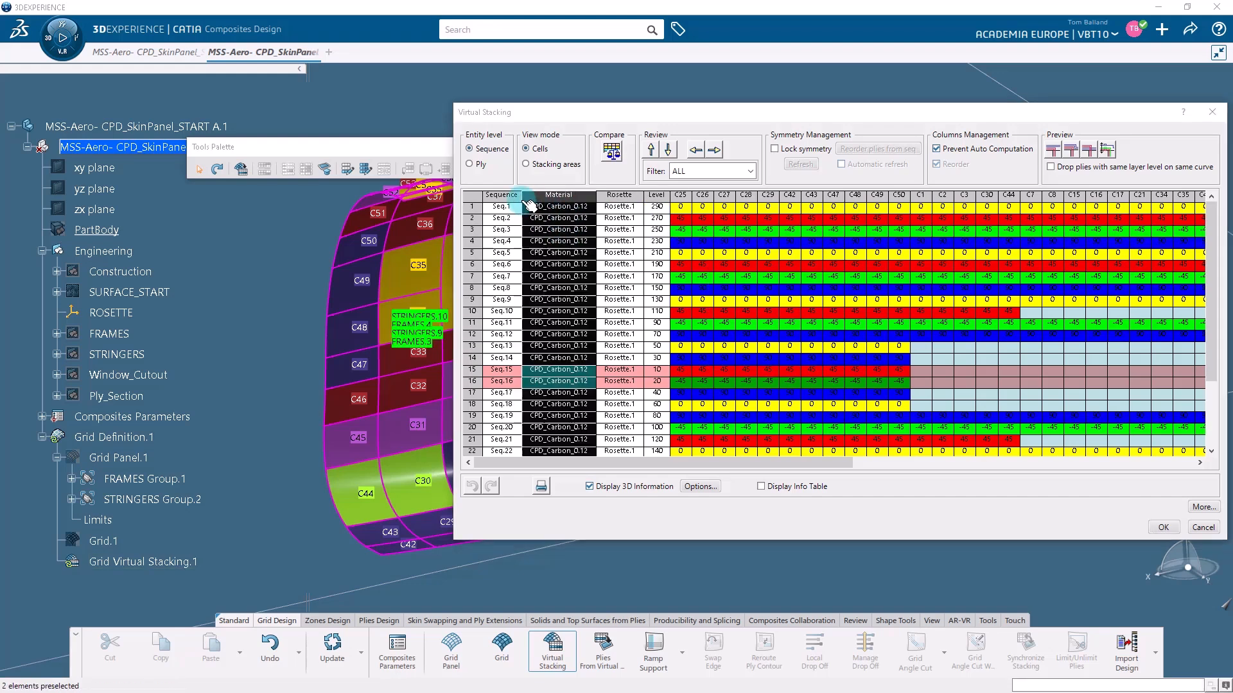
- Show the virtual stacking at ply level and examine Ply.1, Ply.2 and Ply.3 on the model
left_click(470, 165)
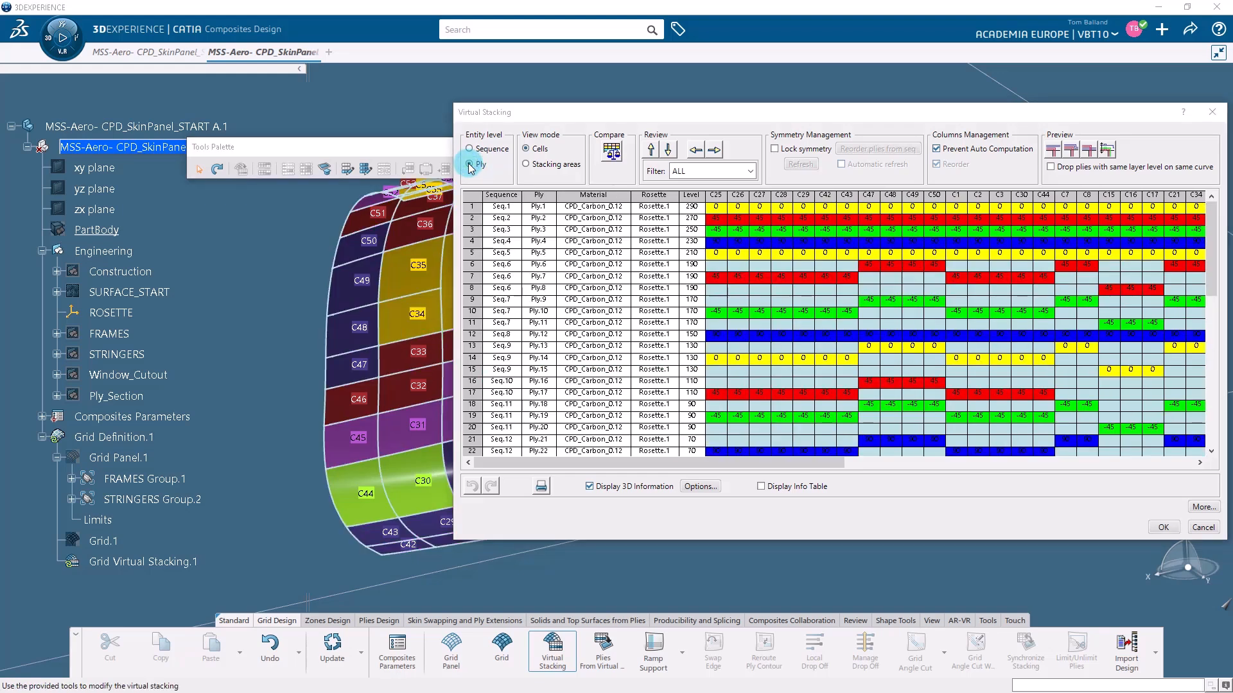
left_click_drag(541, 117, 714, 127)
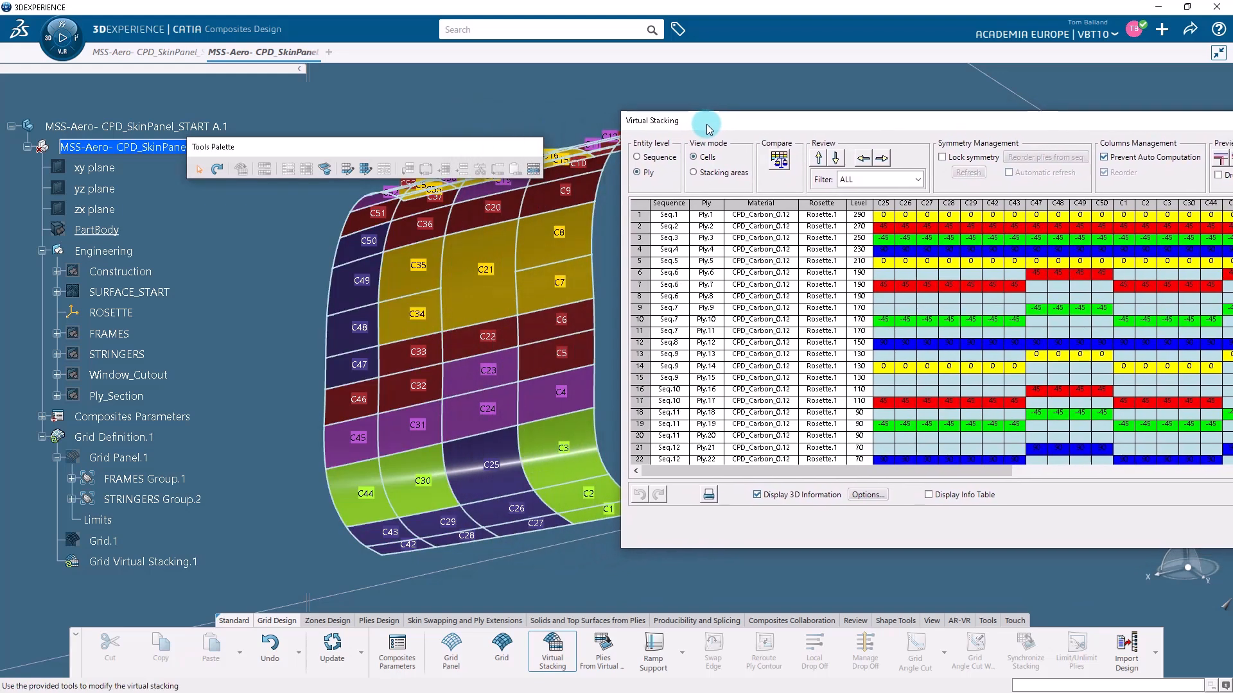
left_click(652, 214)
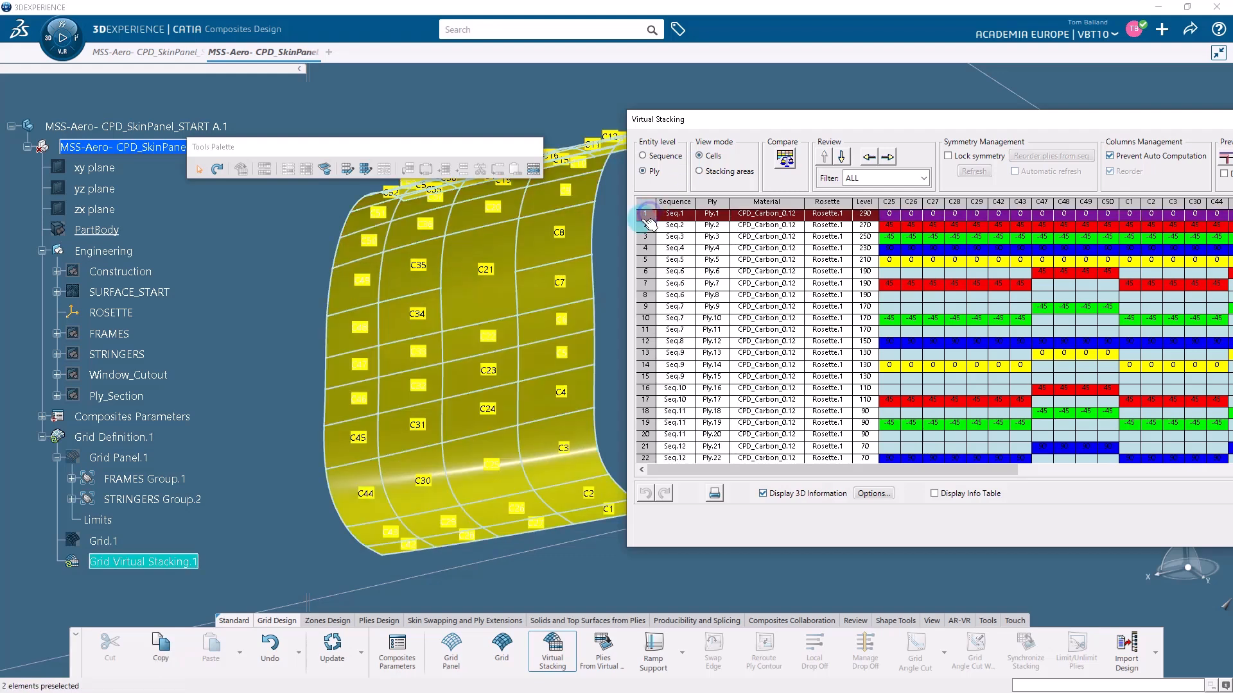
middle_click_drag(603, 337, 554, 321)
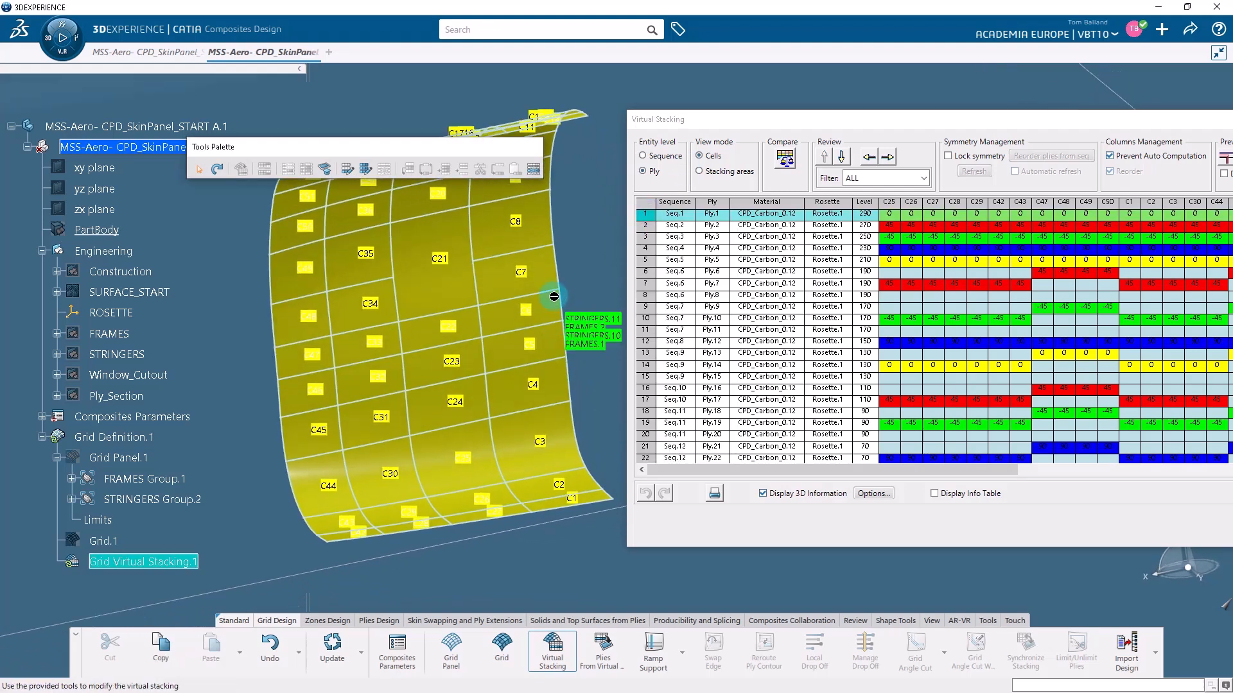
left_click_drag(472, 144, 553, 85)
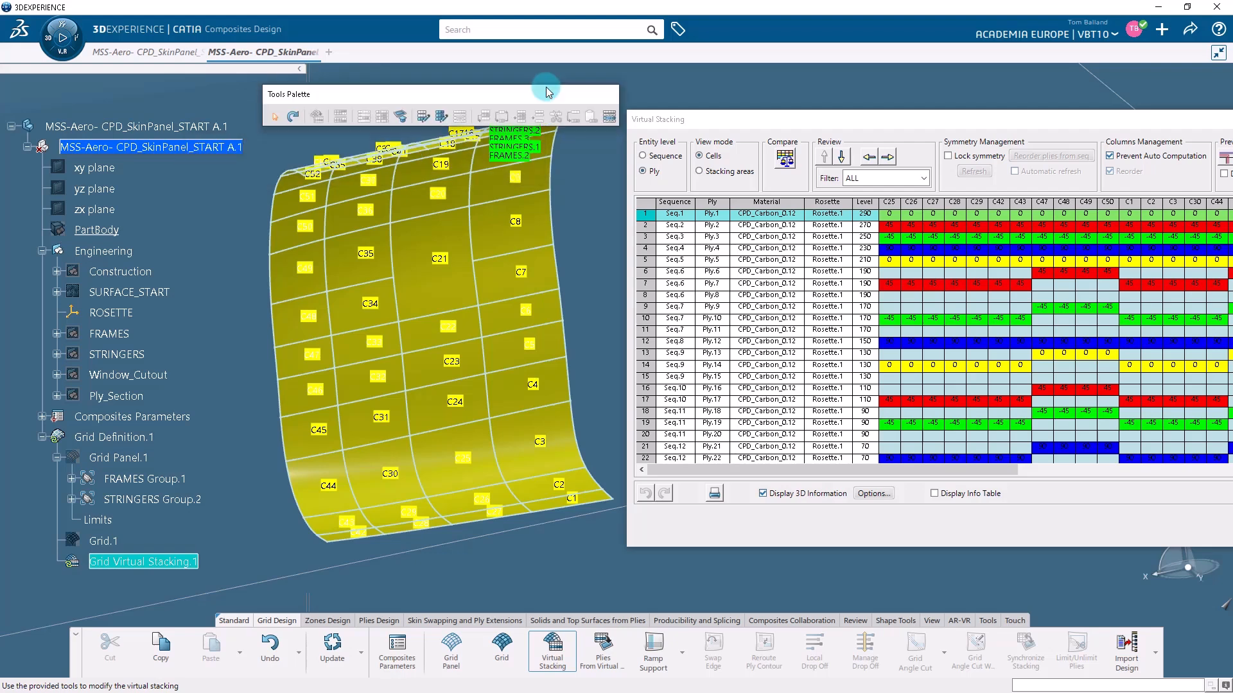
left_click(653, 228)
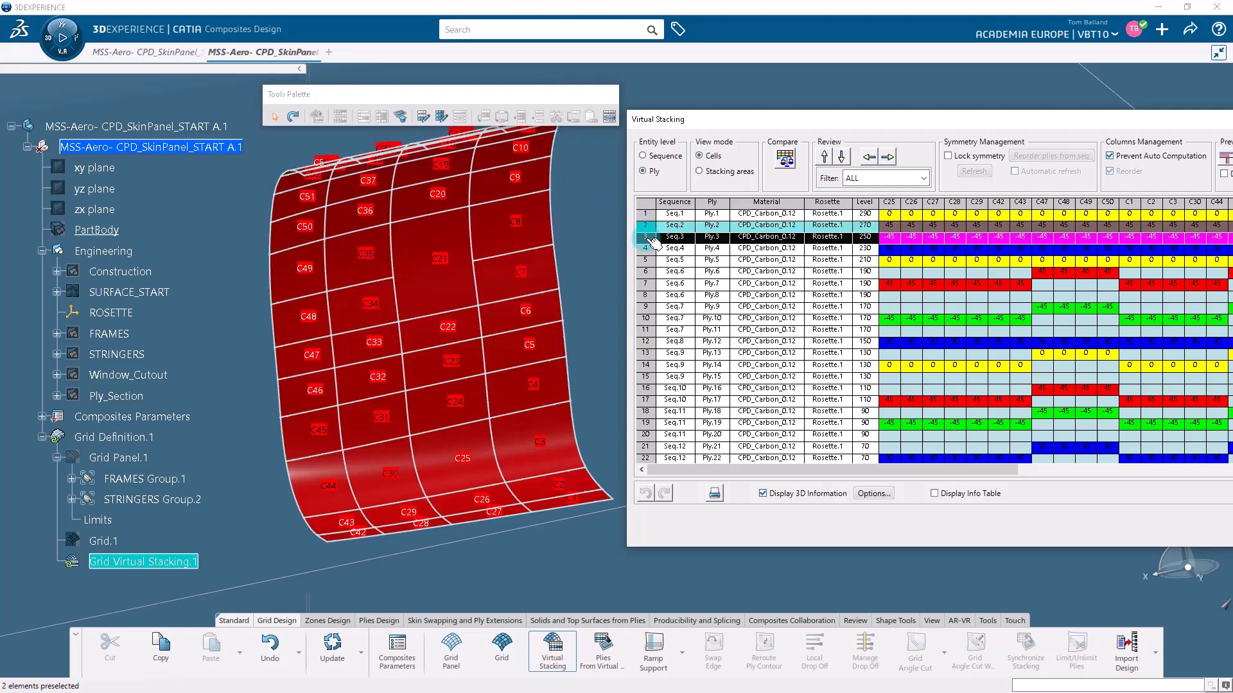
left_click(651, 239)
- Review the plies one after another on the model, from Ply.1 through Ply.8
left_click_drag(764, 119, 580, 119)
mouse_move(1202, 250)
left_mouse_down()
mouse_move(1192, 388)
mouse_move(1225, 249)
mouse_move(1212, 232)
left_mouse_up()
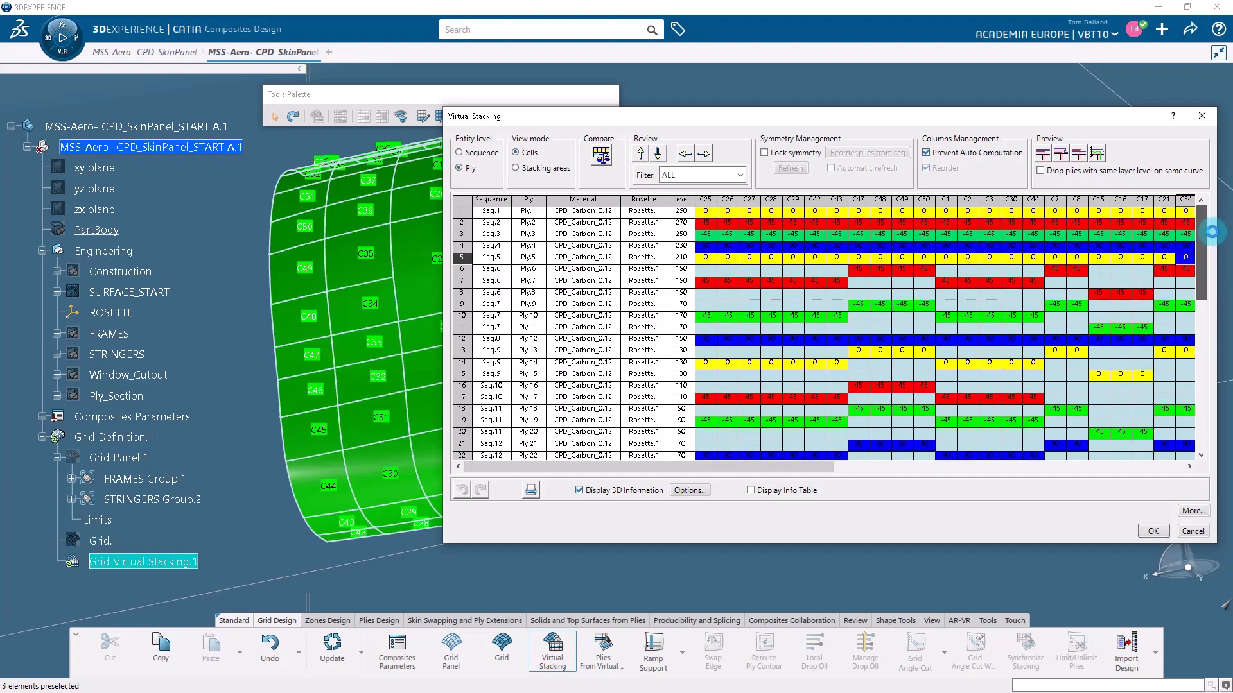
left_click_drag(777, 116, 925, 122)
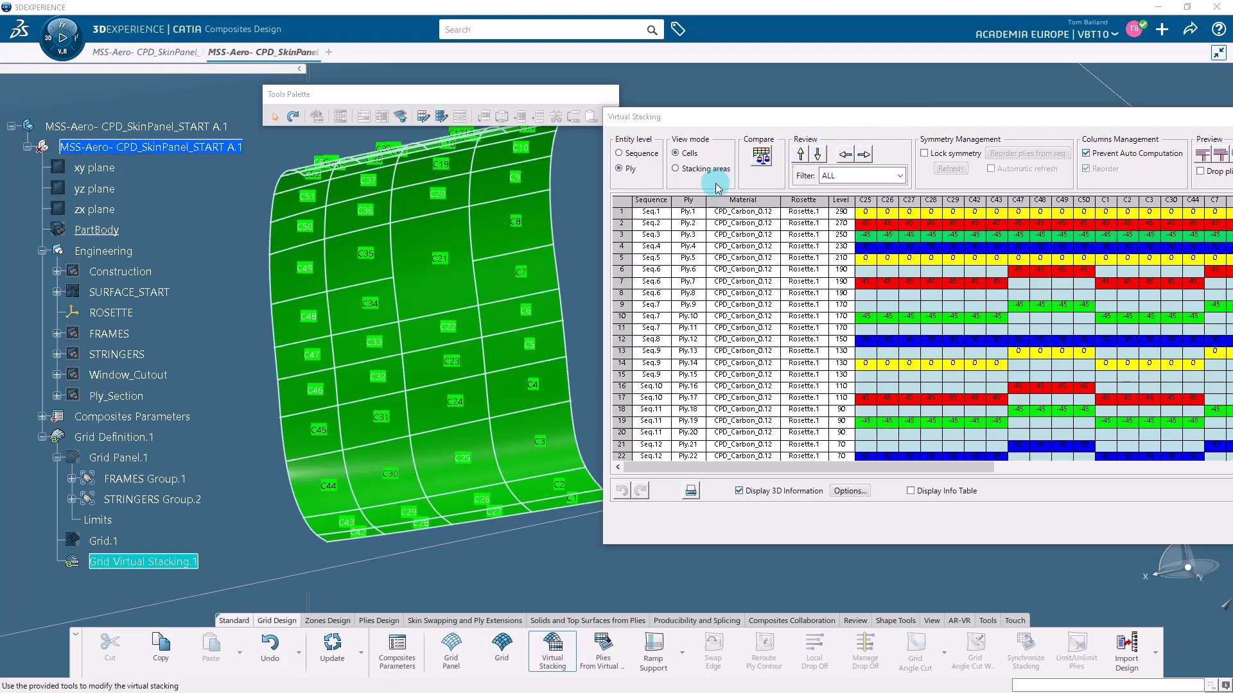
left_click(623, 213)
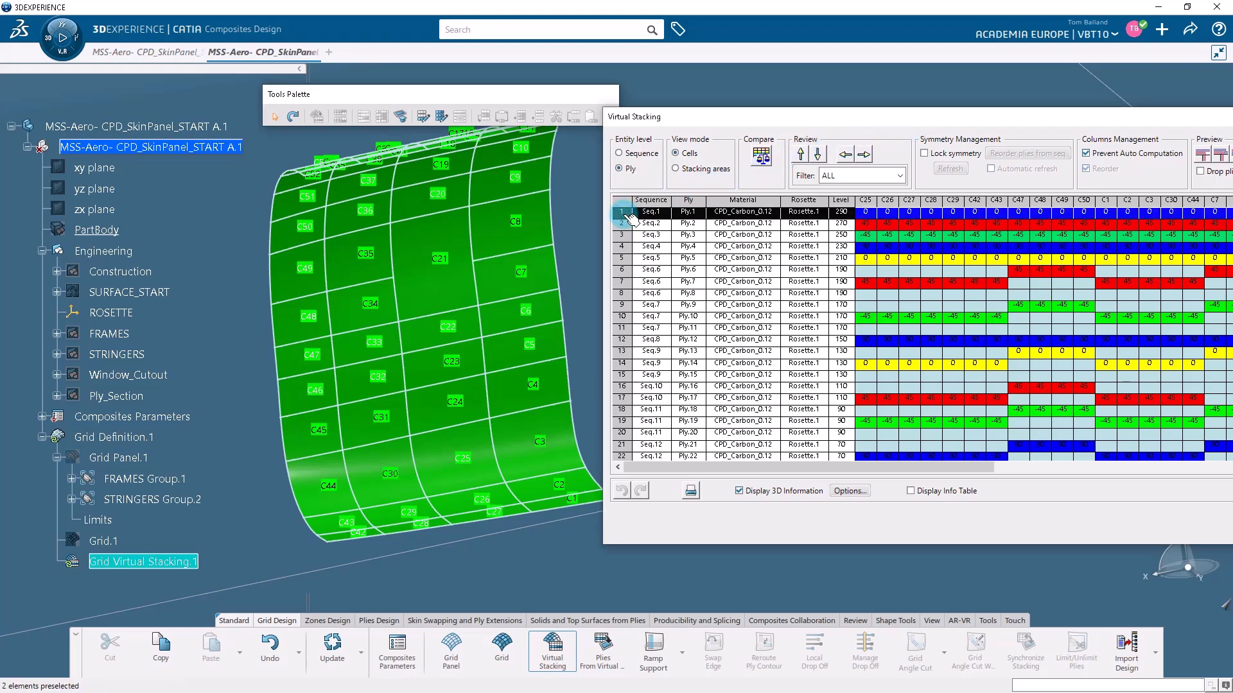
left_click(620, 214)
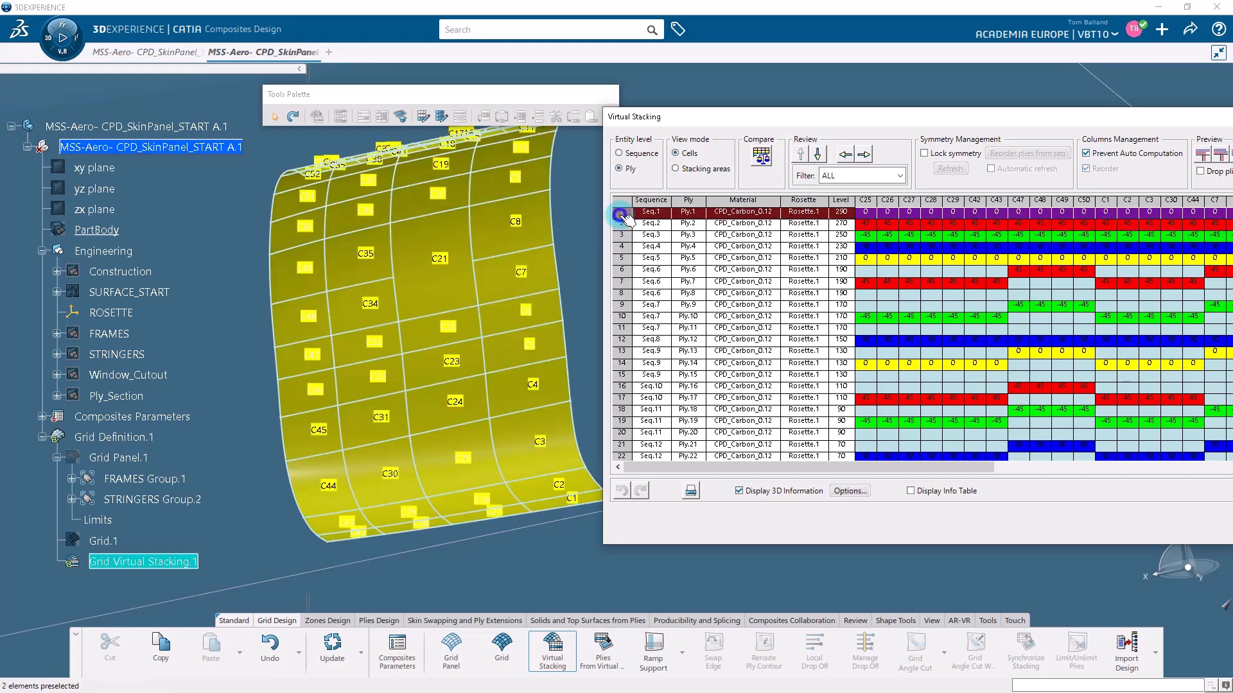
left_click(821, 156)
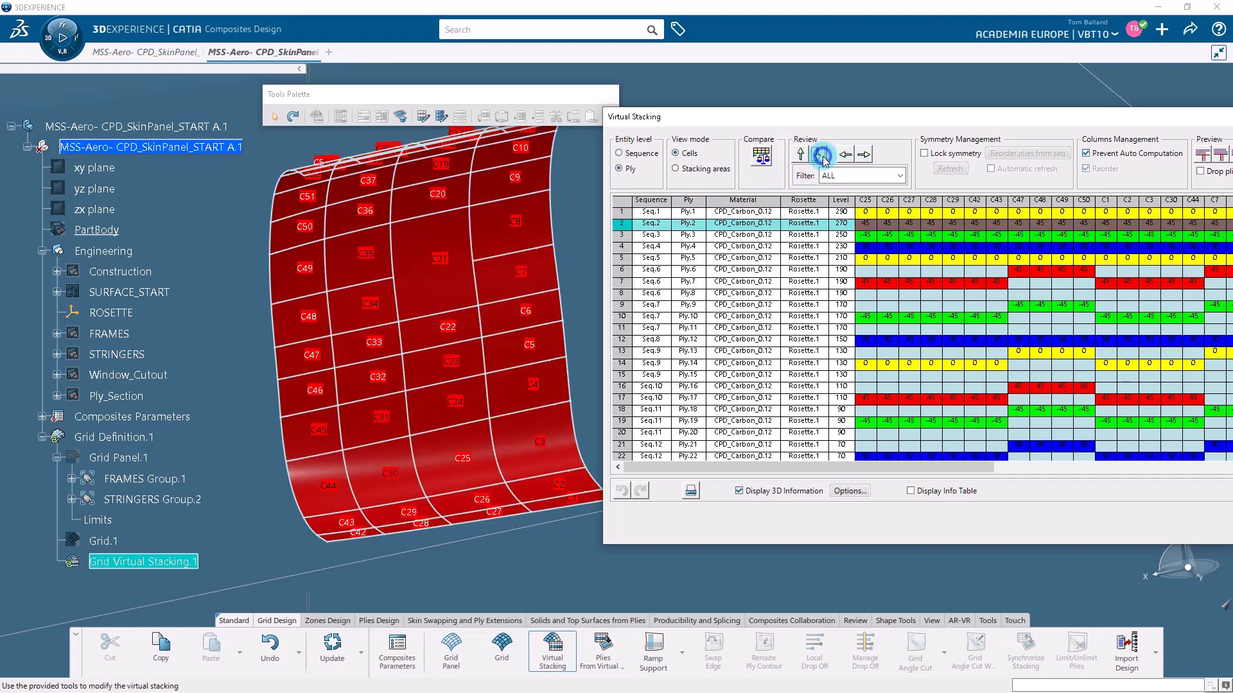
left_click(821, 156)
left_click(821, 156)
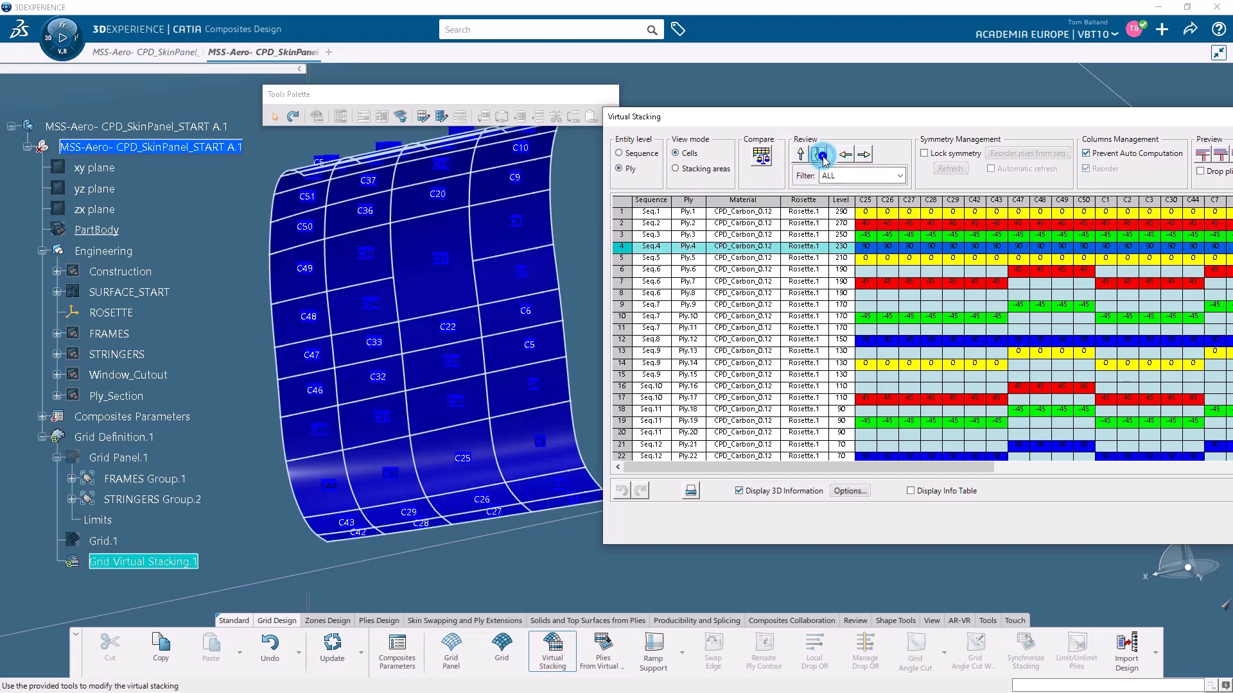
left_click(821, 156)
left_click(821, 156)
left_click(821, 156)
left_click(821, 156)
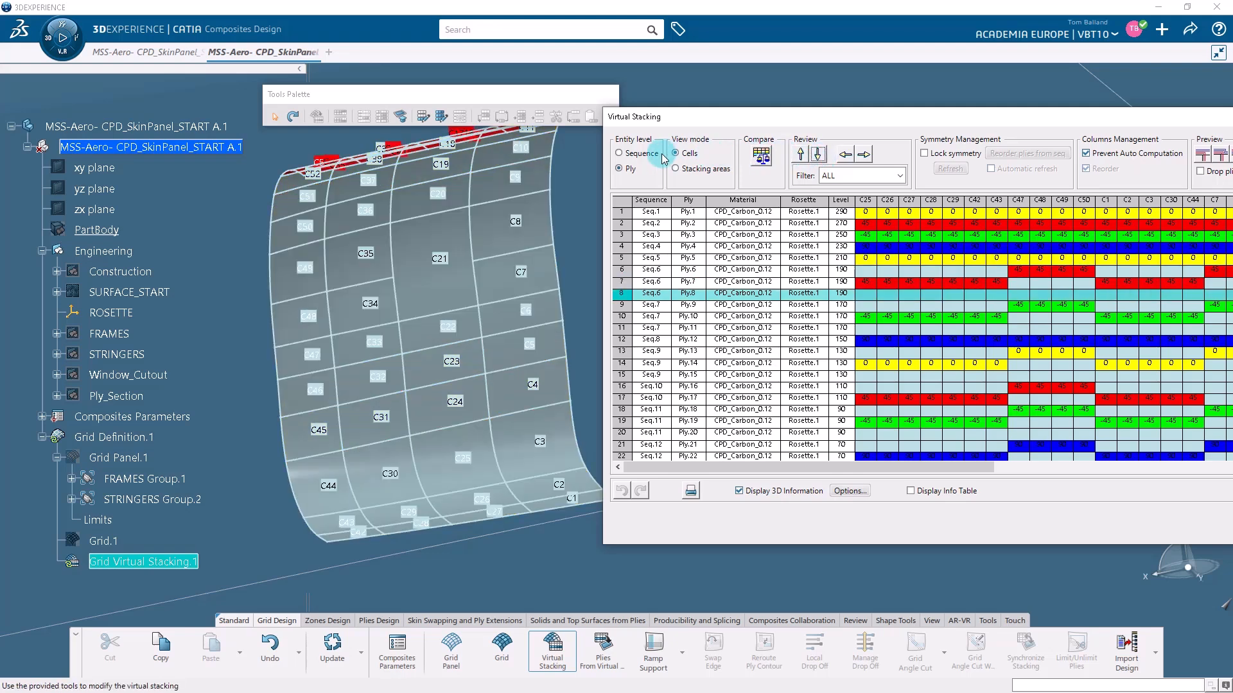
- Show the virtual stacking at sequence level and review the sequences on the model from Seq.1 through Seq.6
left_click(619, 153)
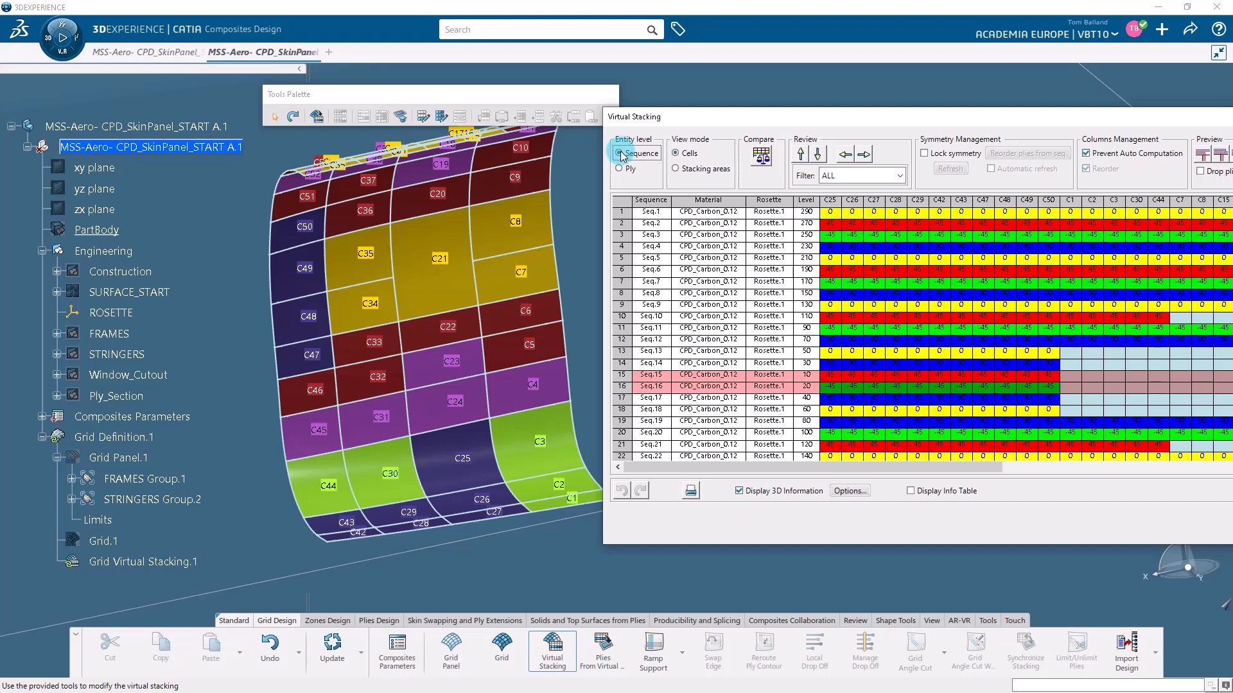
left_click(624, 204)
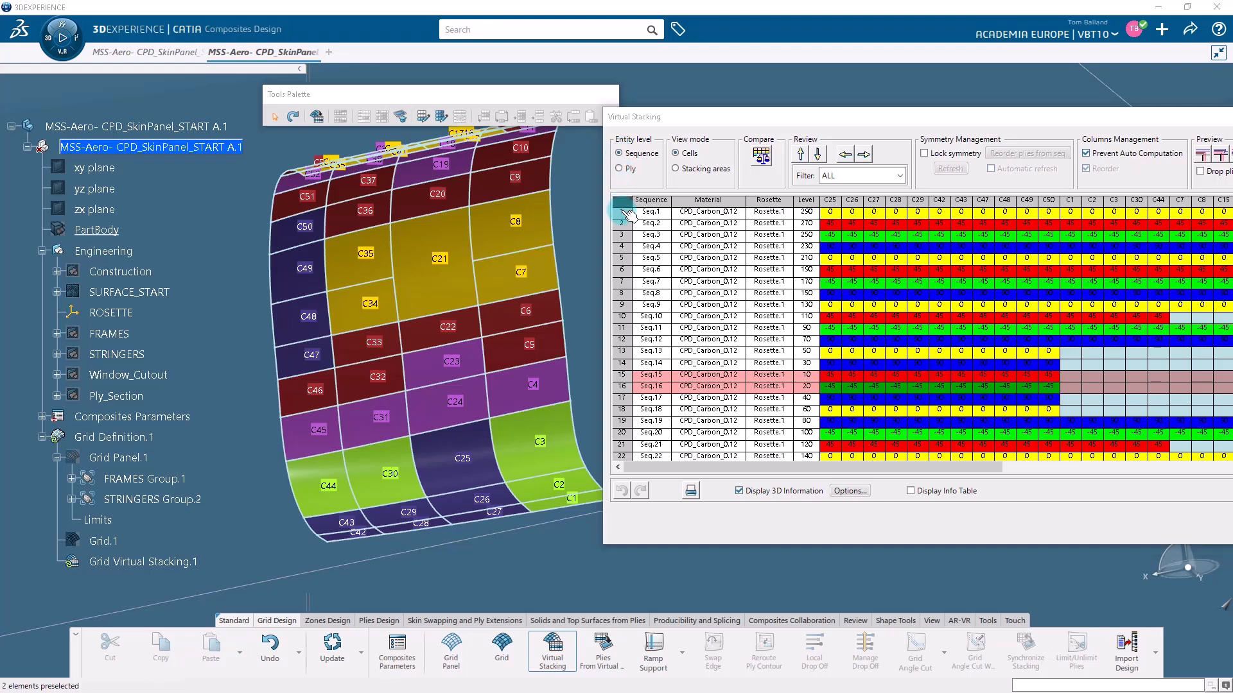
left_click(626, 213)
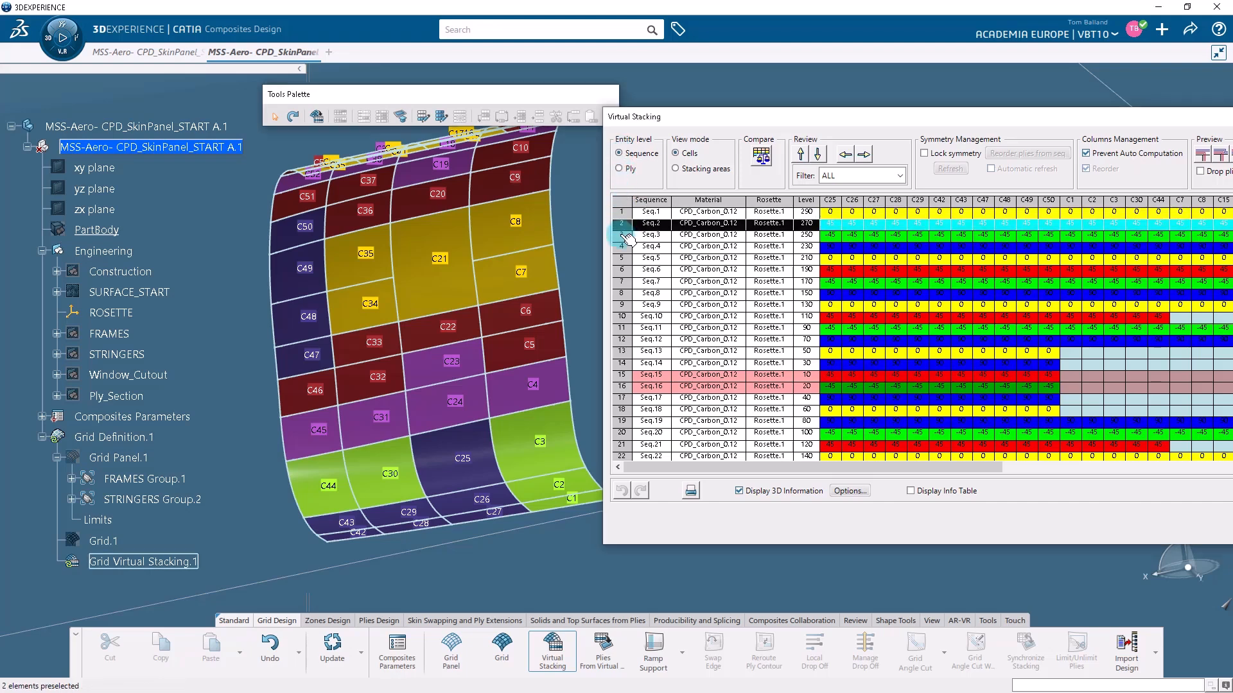
left_click(623, 213)
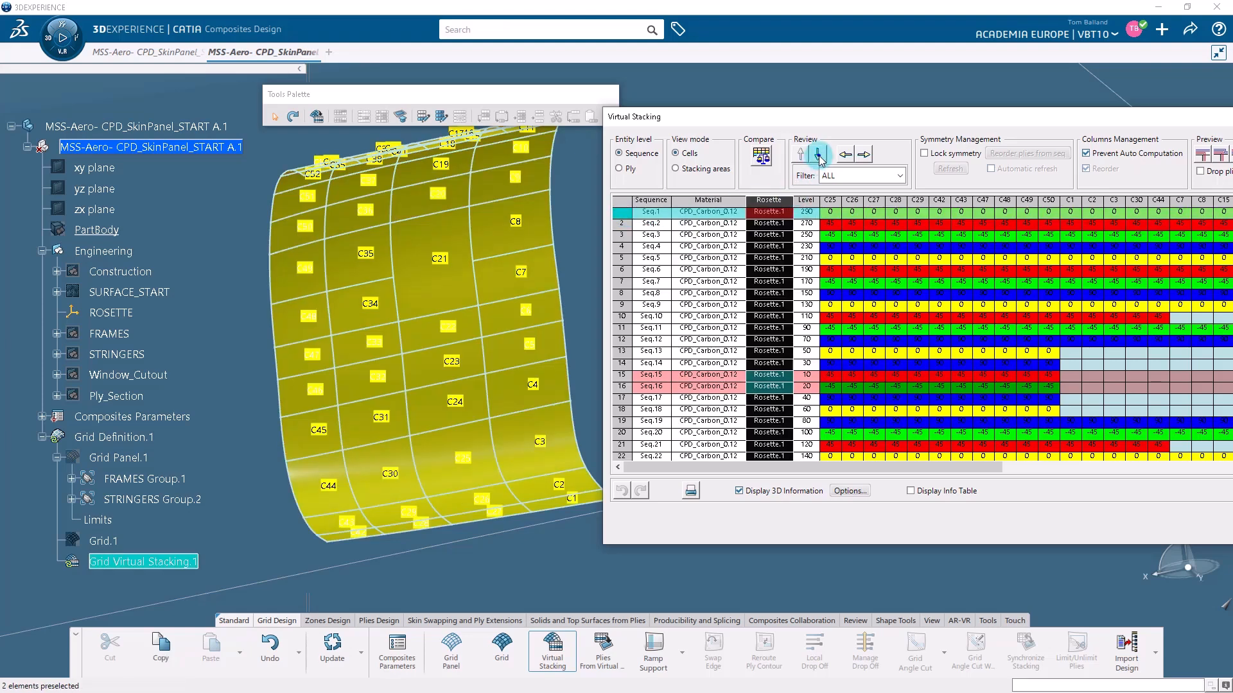
left_click(817, 155)
left_click(817, 154)
left_click(817, 155)
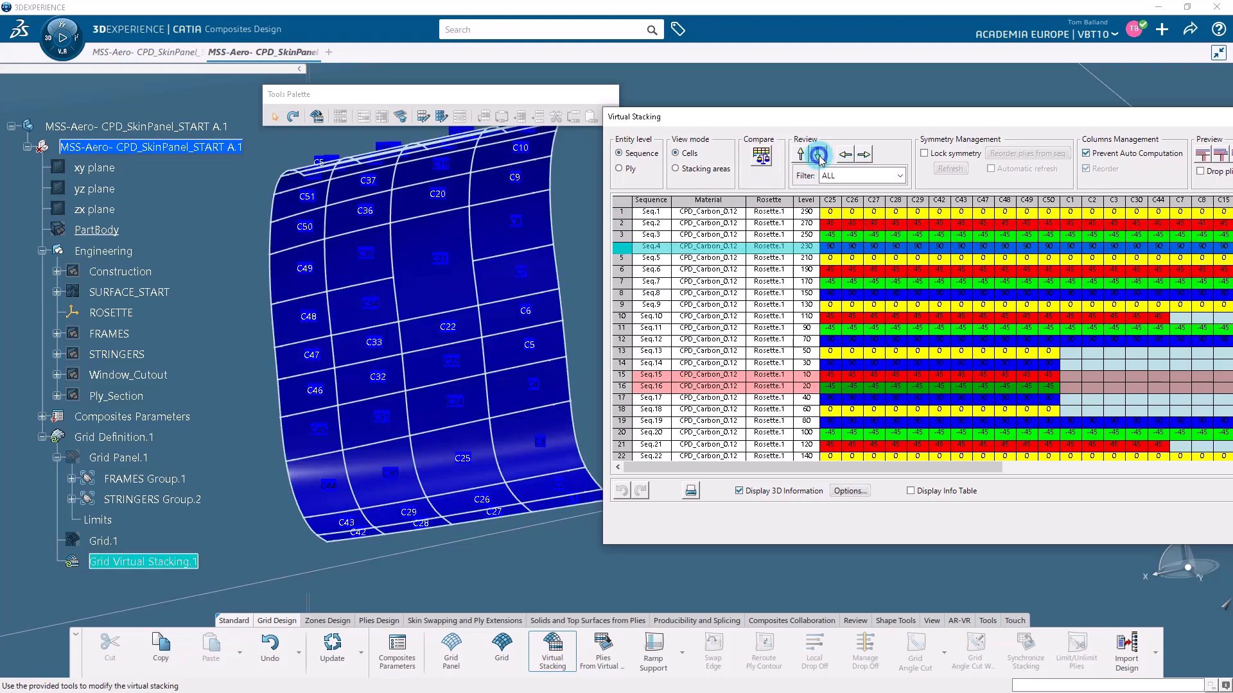
left_click(817, 155)
left_click(817, 155)
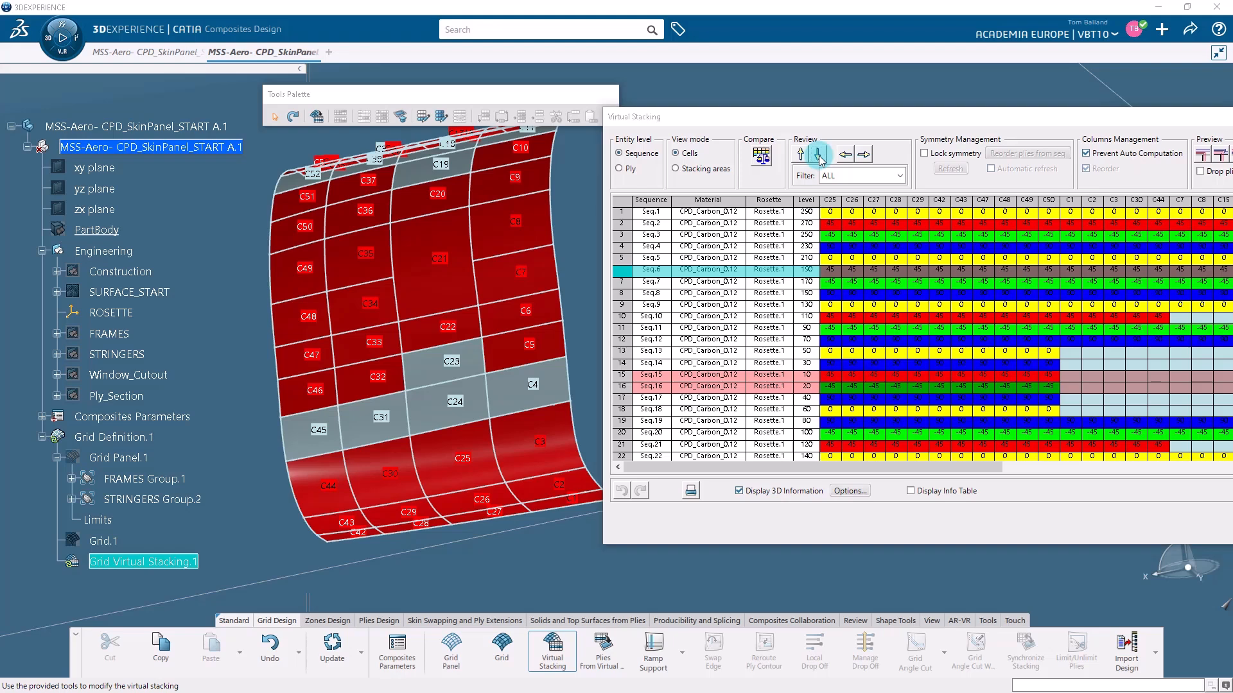
- Preview the contours of all sequences with the first stagger algorithm and inspect the drop-offs on the panel
left_click_drag(864, 121, 708, 126)
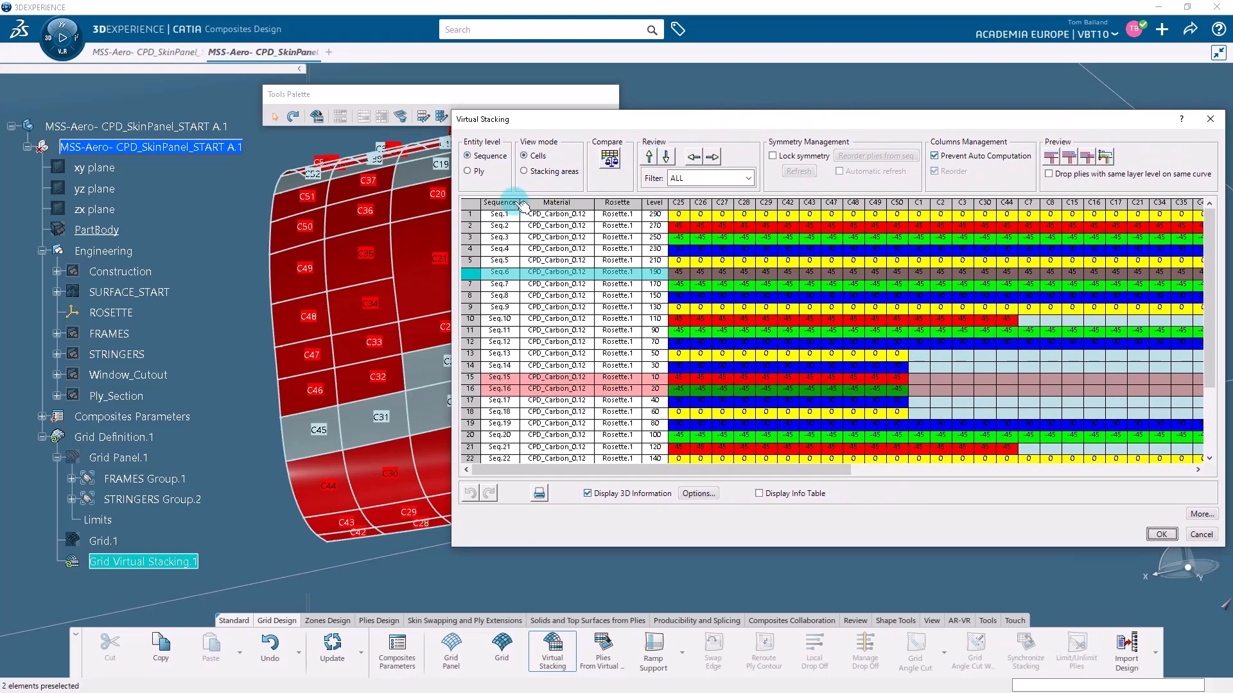
left_click(476, 204)
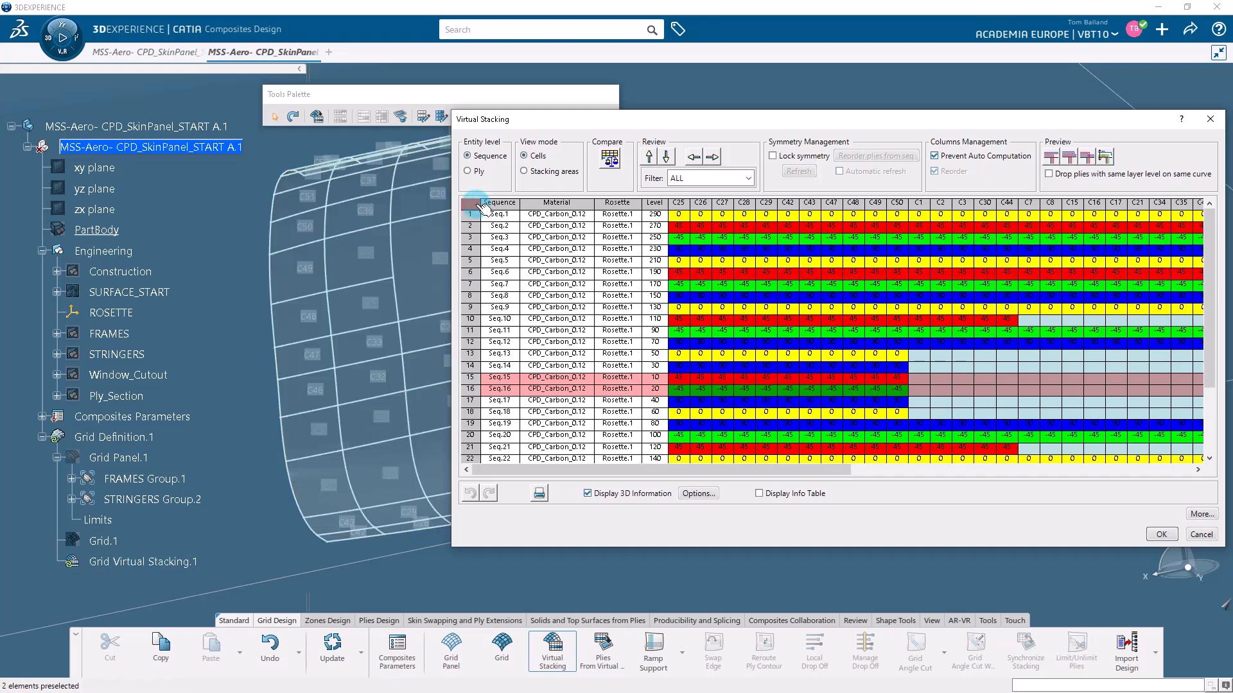
left_click(556, 203)
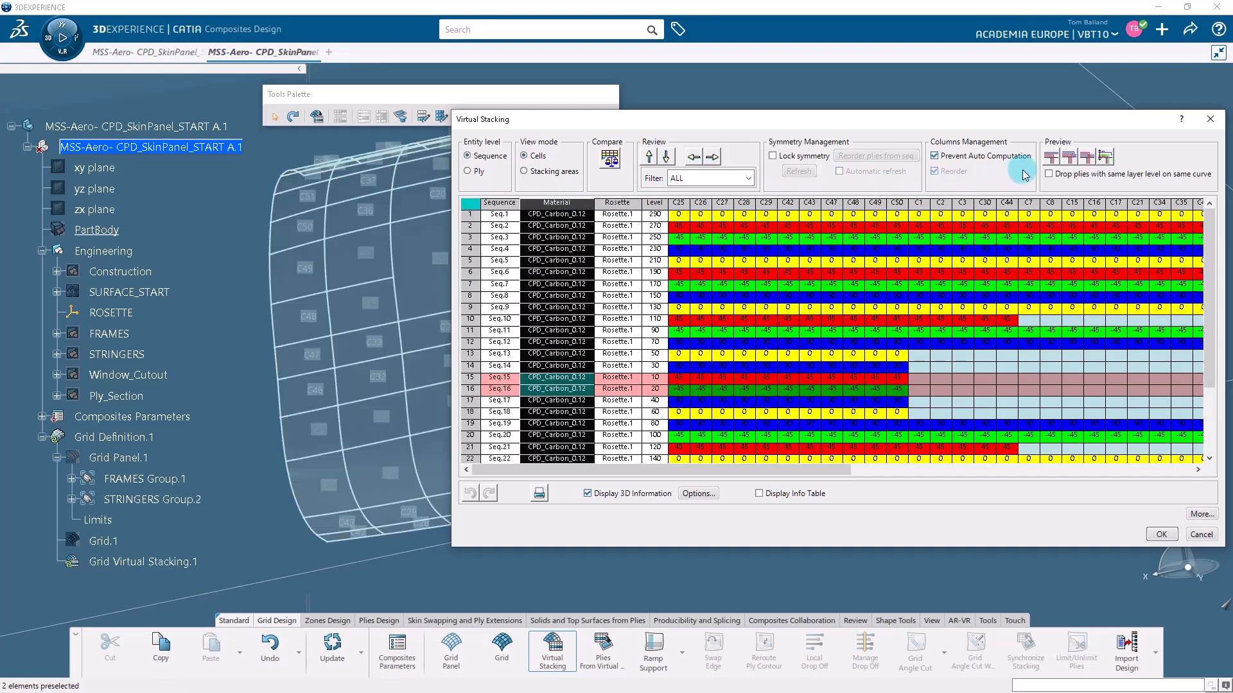
left_click(1049, 160)
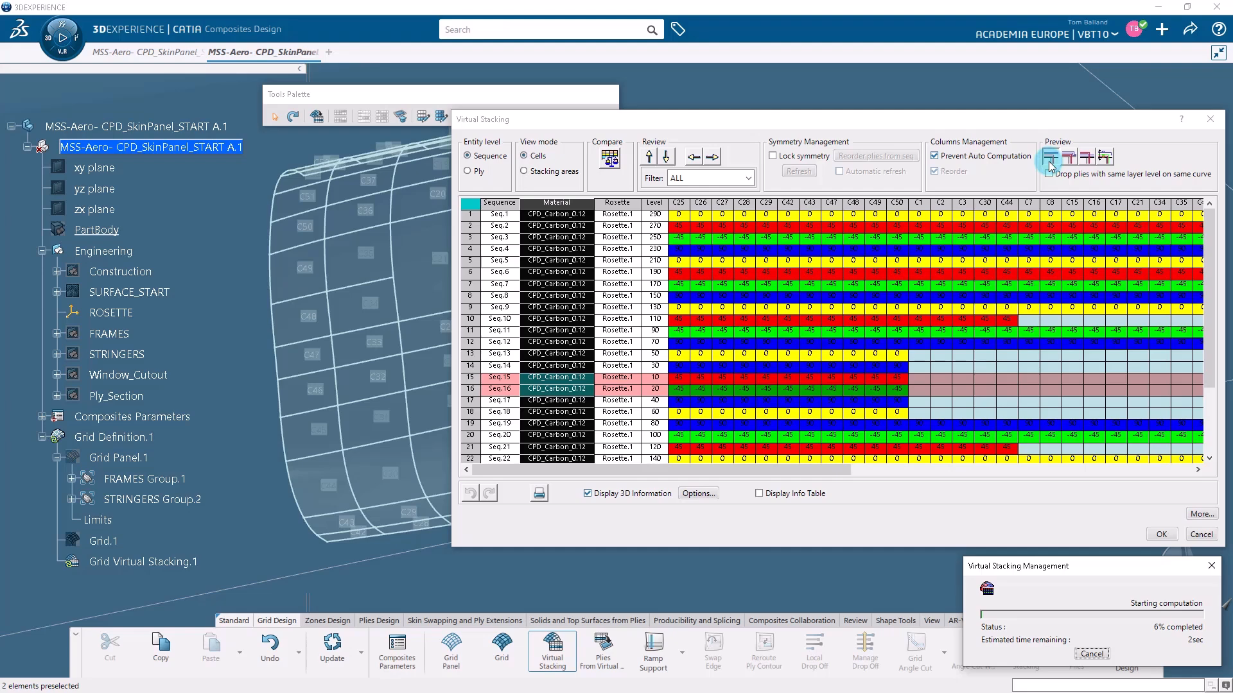
left_click(620, 247)
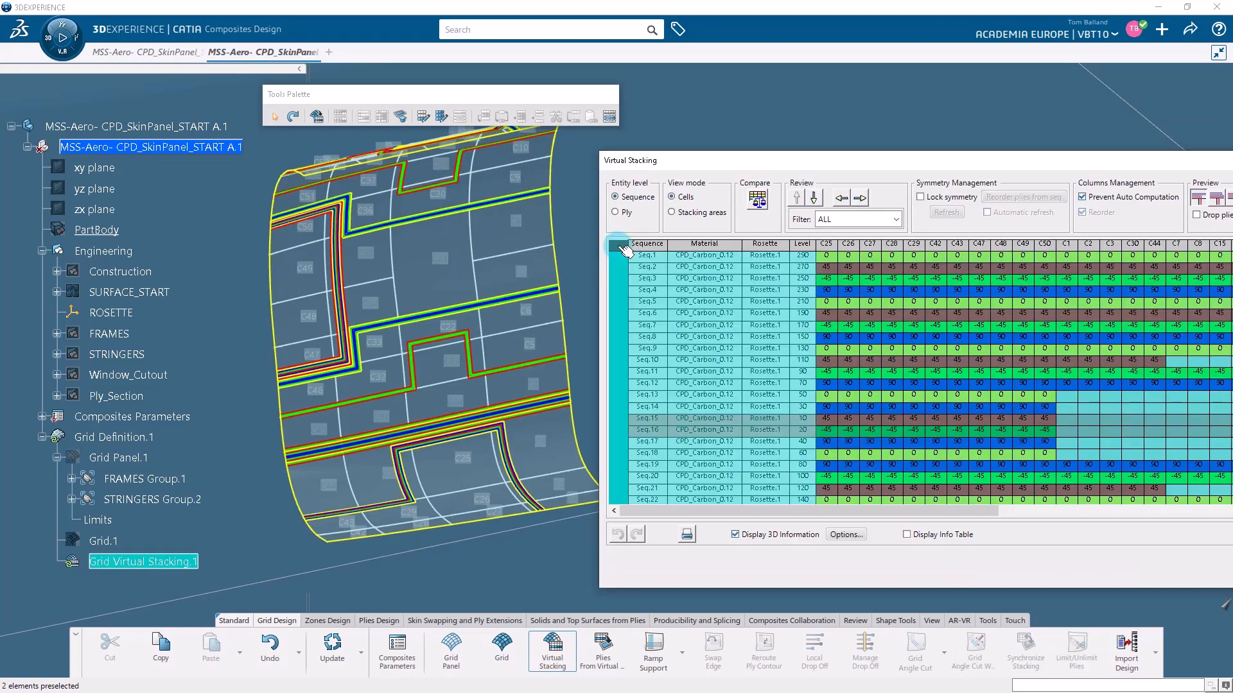
middle_click_drag(566, 301, 578, 338)
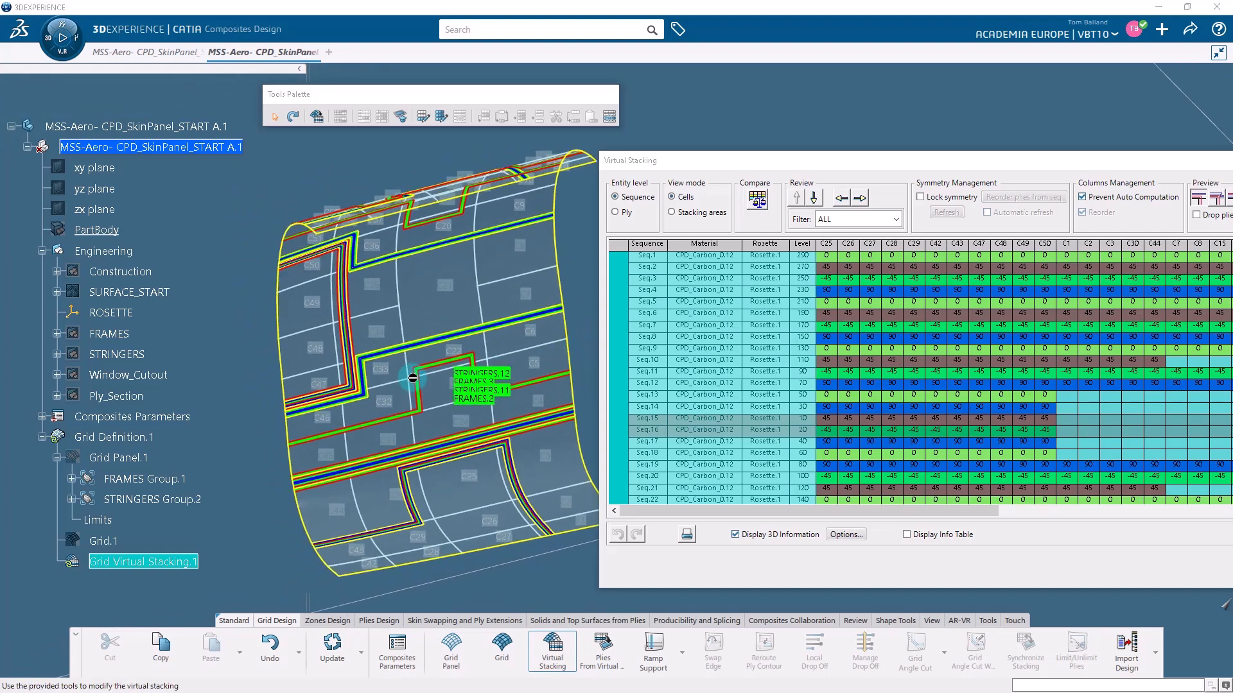
middle_click_drag(373, 379, 407, 455)
- Preview the contours with the second stagger algorithm and examine how they run across the panel
left_click(710, 252)
left_click_drag(761, 159, 558, 148)
left_click(994, 204)
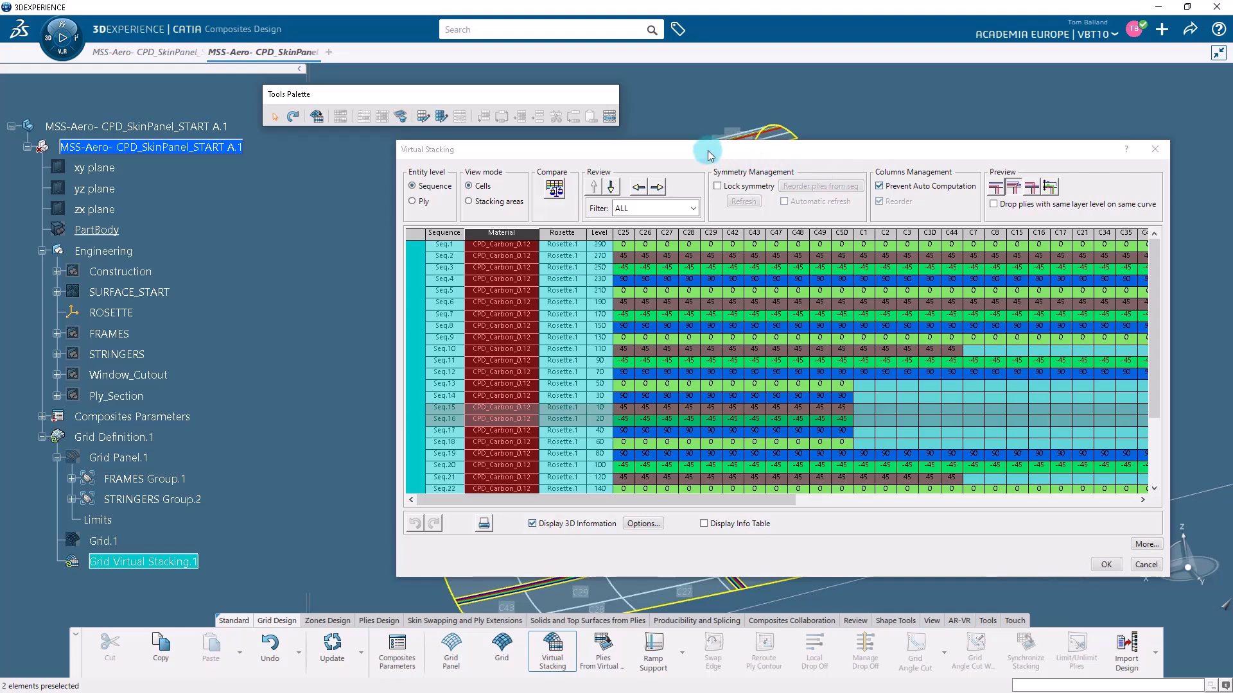
left_click_drag(710, 155, 1022, 184)
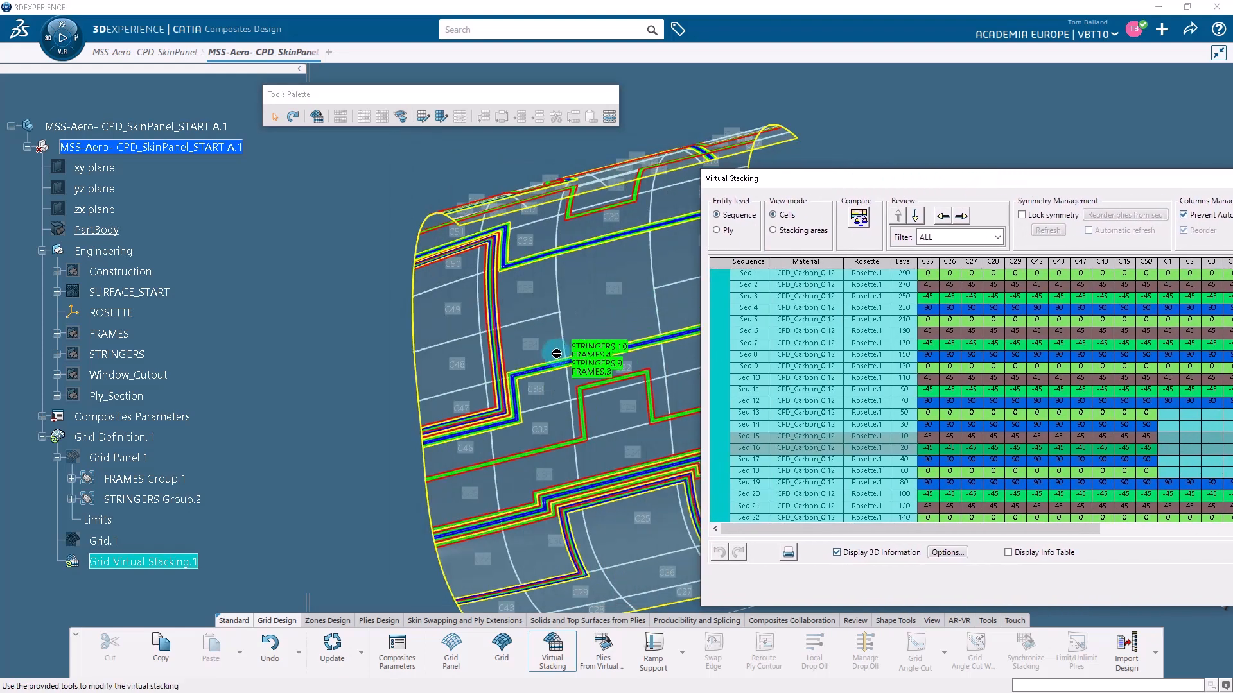
mouse_move(556, 351)
middle_mouse_down()
mouse_move(572, 284)
mouse_move(554, 284)
mouse_move(553, 341)
middle_mouse_up()
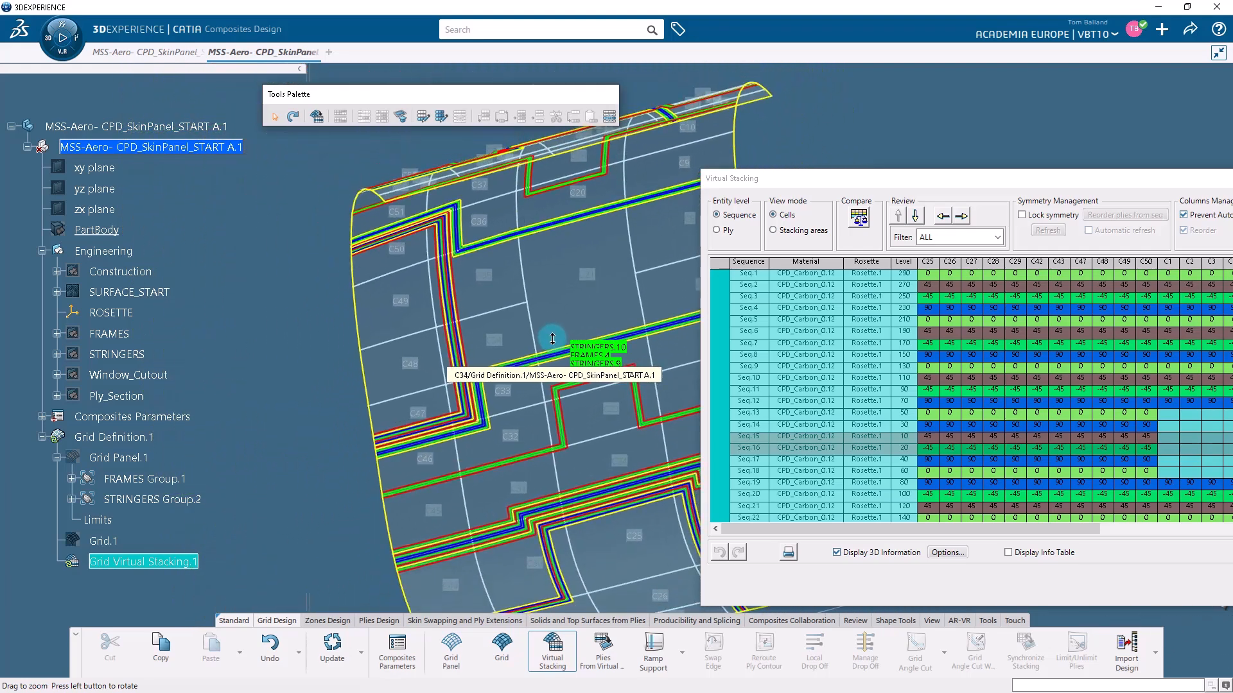
- Preview the contours with the third stagger algorithm and examine where they cross on the panel
left_click(866, 261)
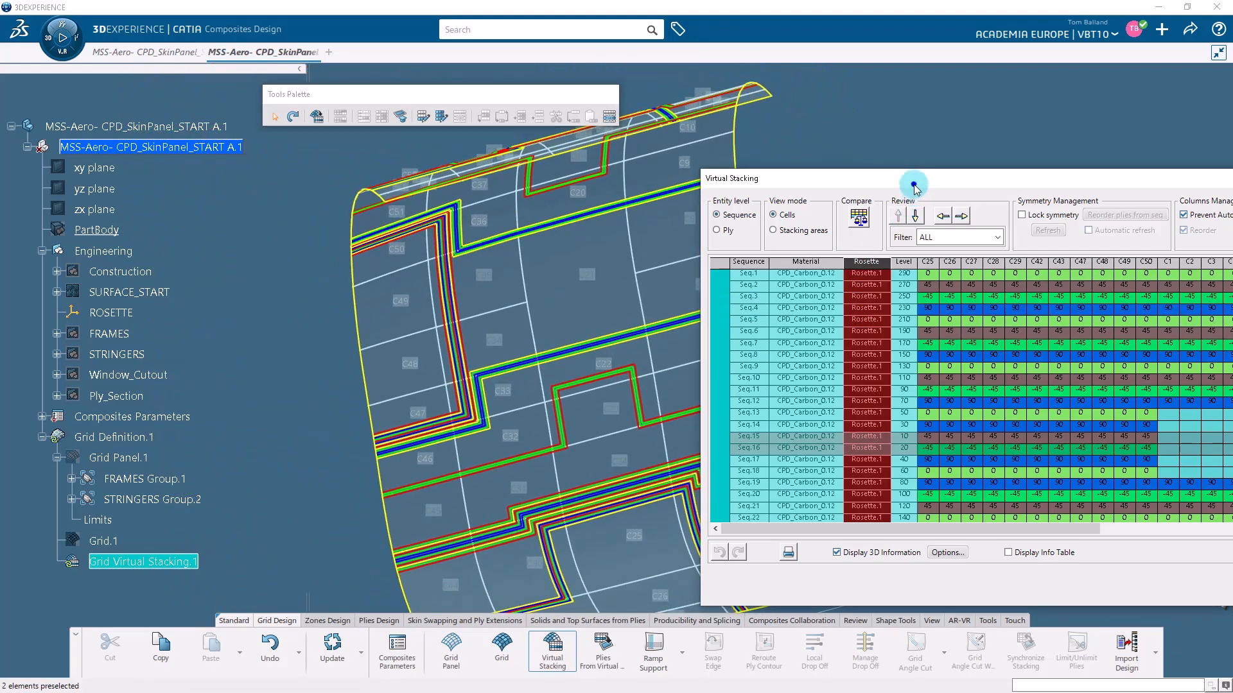
left_click_drag(914, 184, 674, 189)
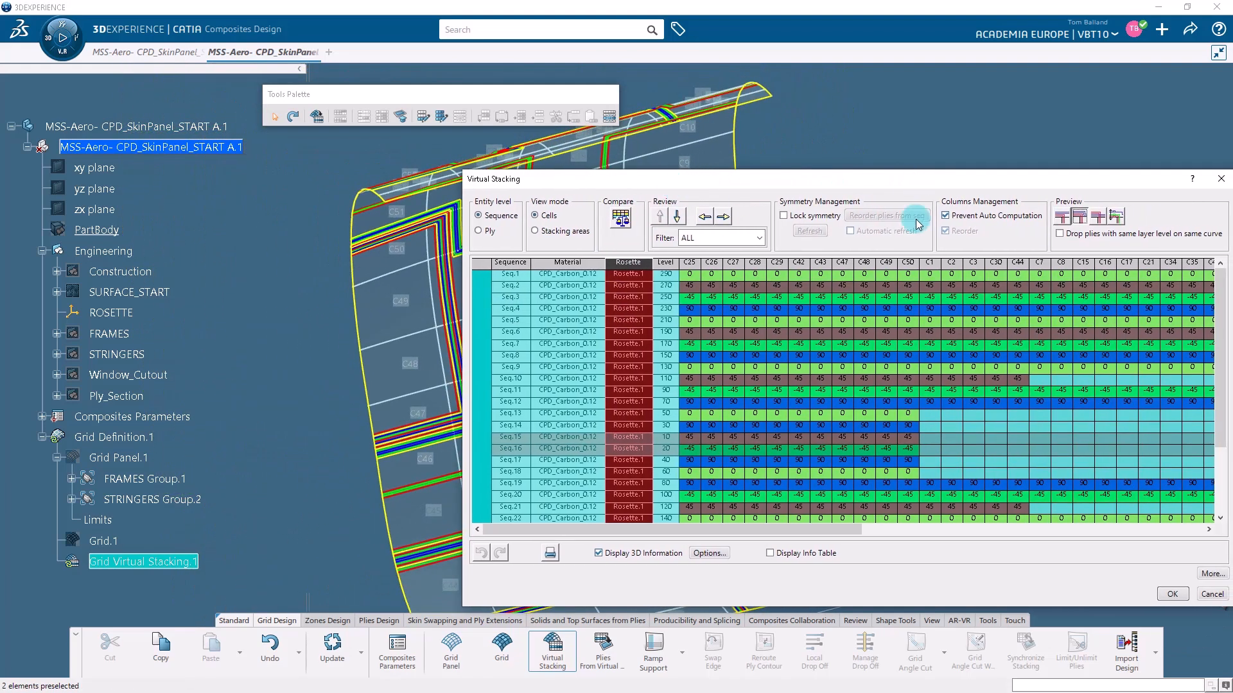
left_click(1099, 221)
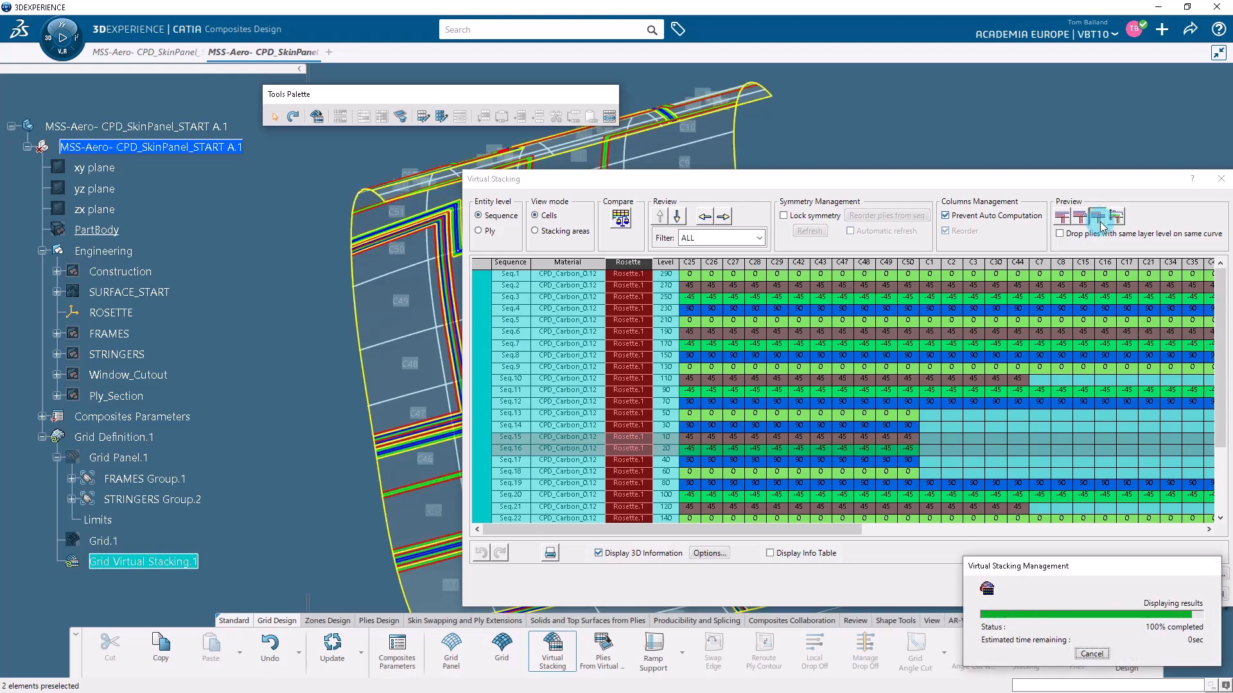
left_click_drag(687, 185, 969, 188)
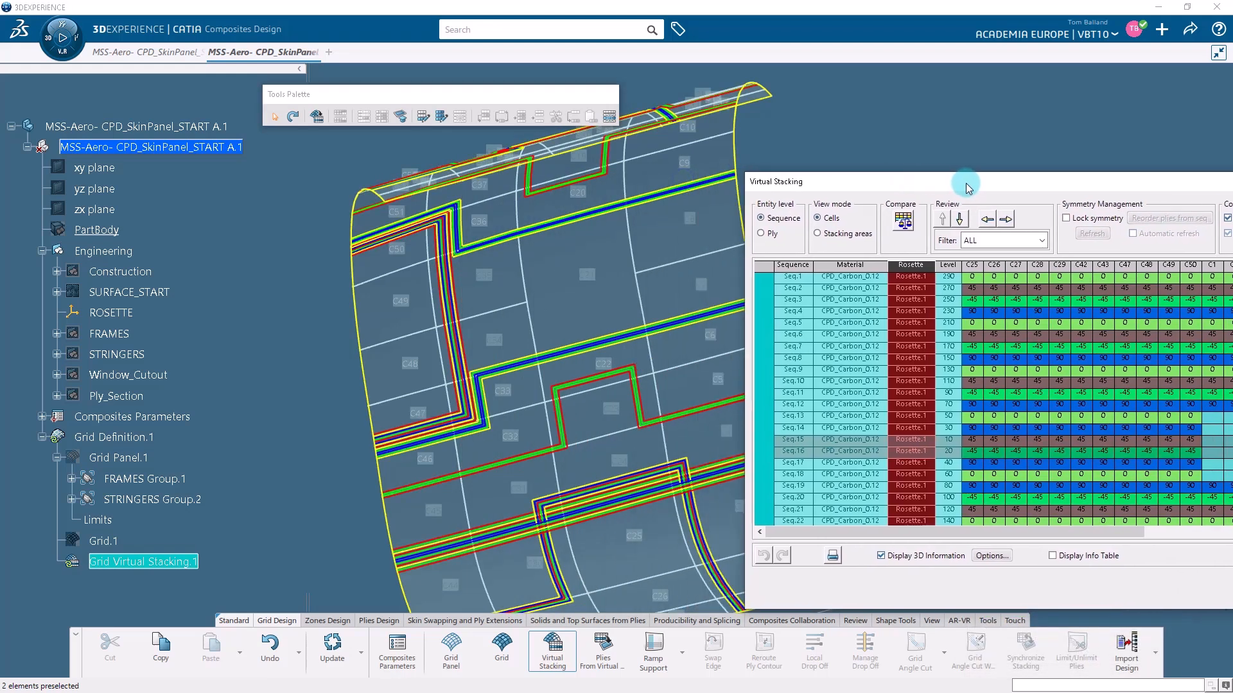
middle_click_drag(483, 438, 424, 443)
- Preview the contours with the fourth stagger algorithm and examine the drop-offs around cell C25 up close
left_click(792, 264)
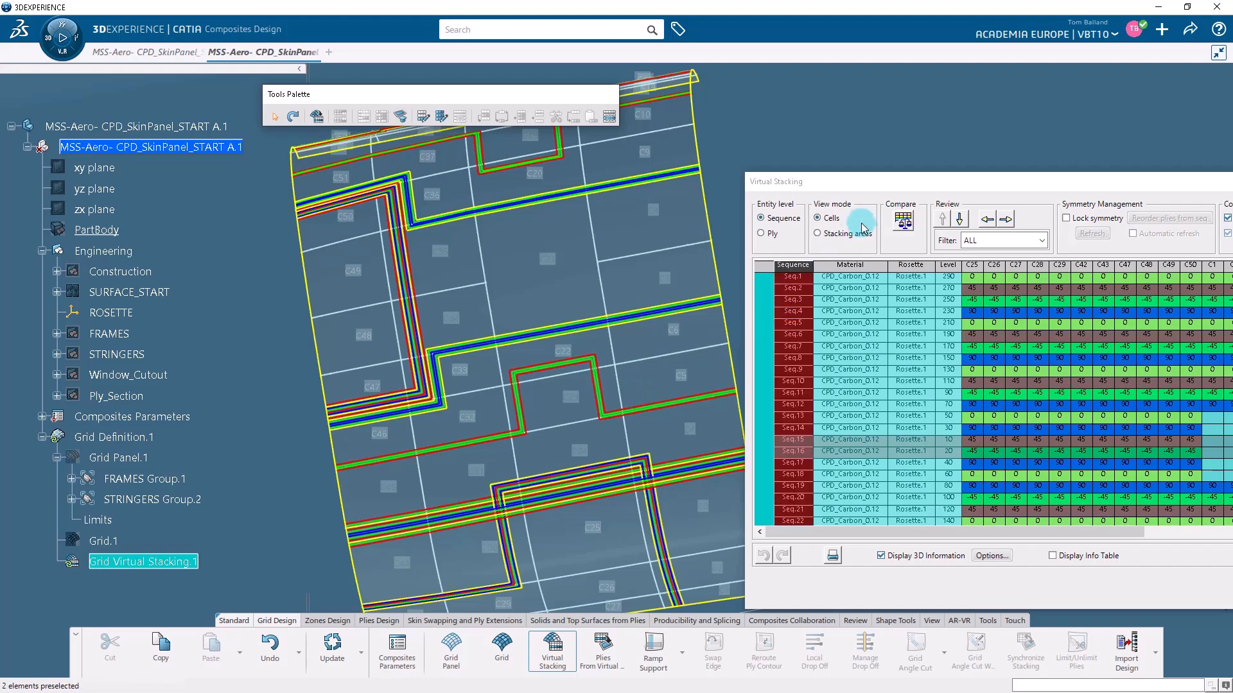
left_click_drag(872, 187, 583, 163)
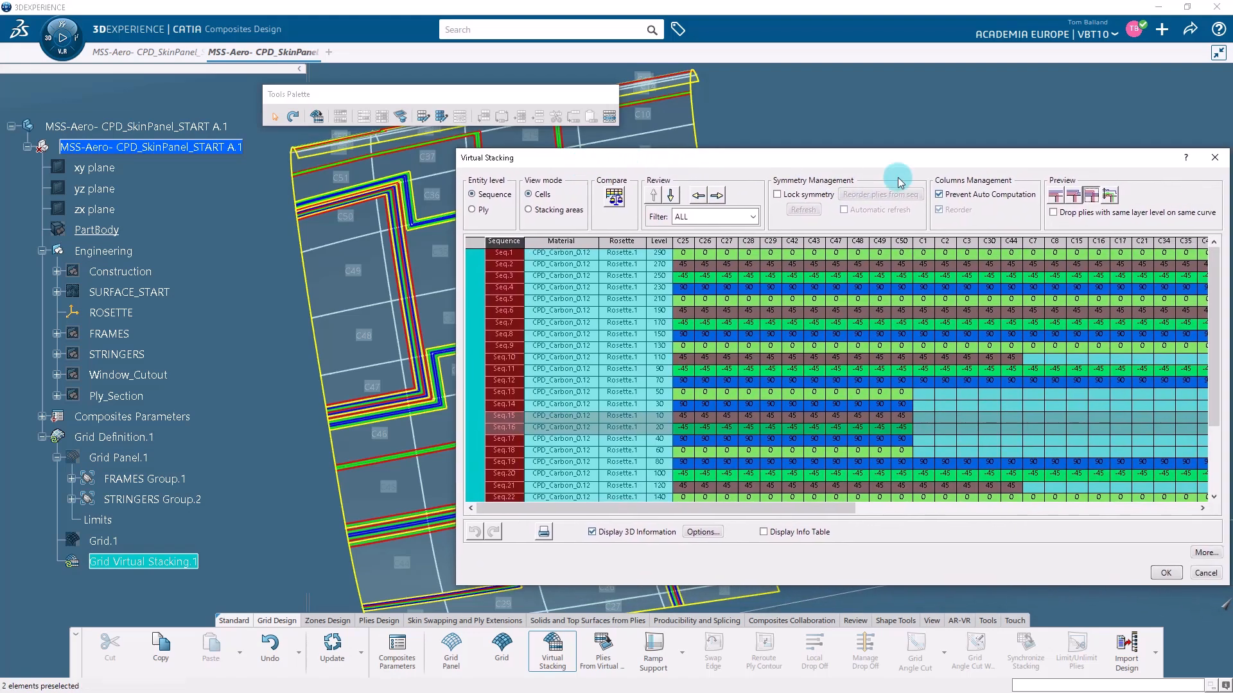
left_click(1108, 194)
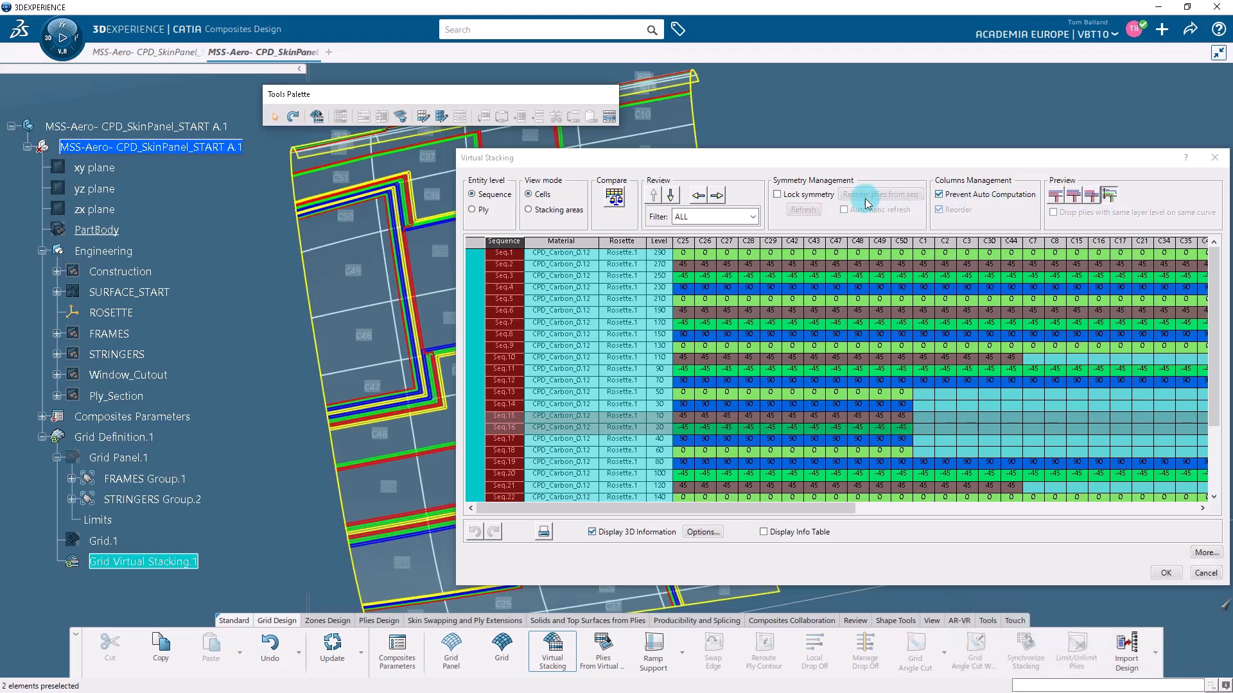
left_click_drag(664, 166, 929, 271)
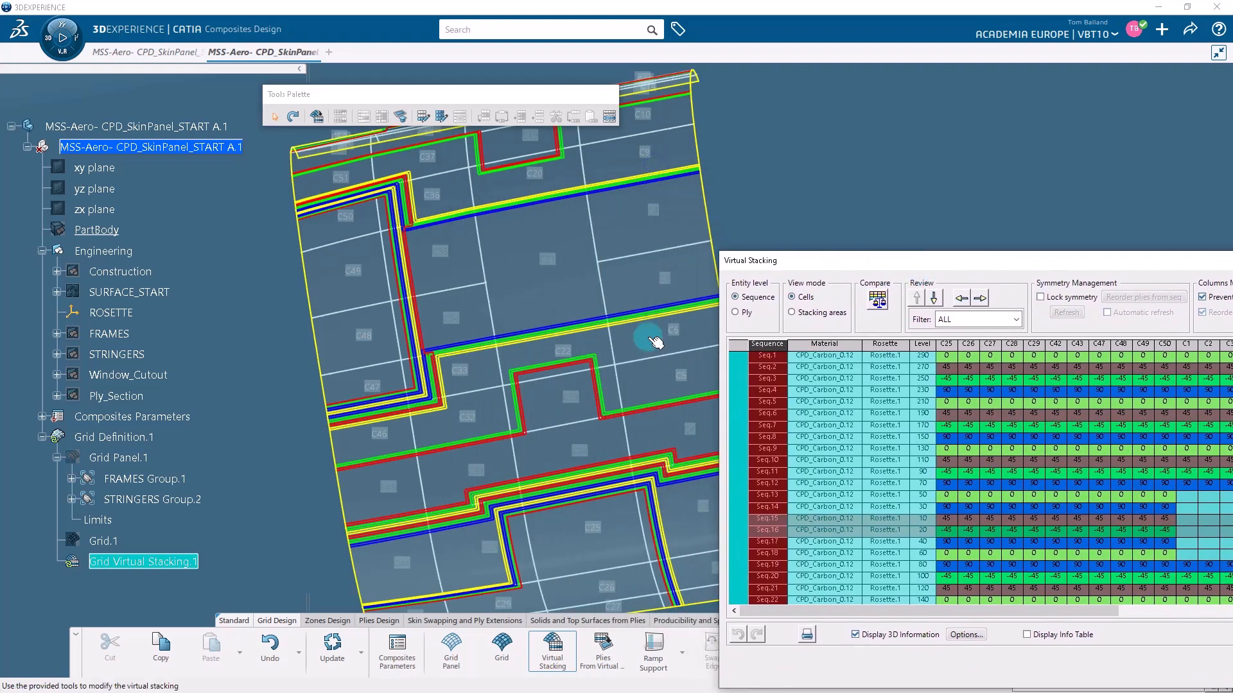
middle_click_drag(549, 499, 621, 356)
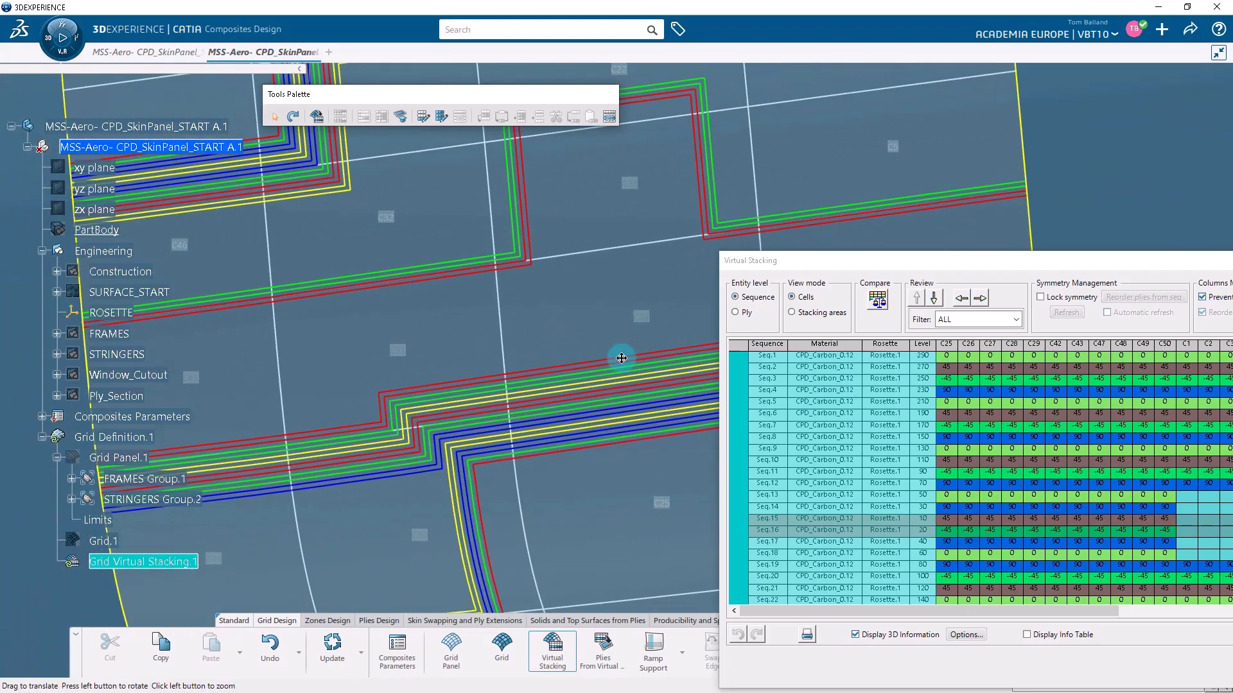
middle_click_drag(432, 485, 444, 578)
middle_click_drag(630, 336, 468, 475)
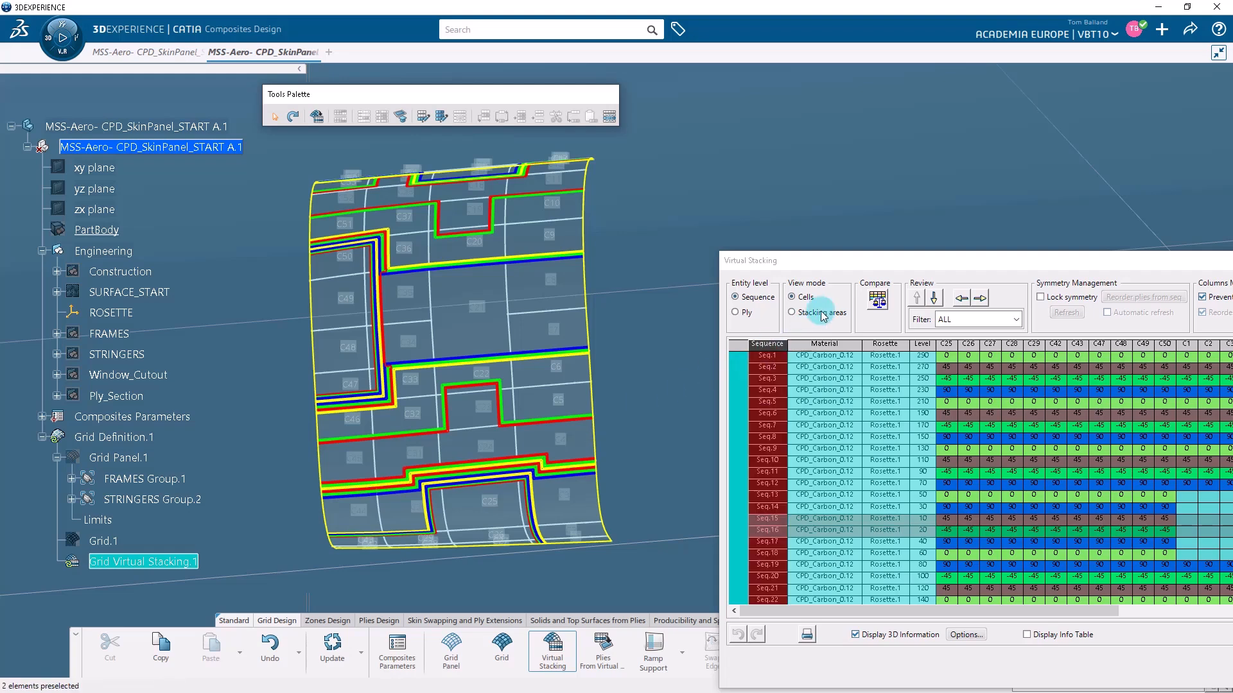
- Turn off the contour preview and validate the virtual stacking
left_click_drag(845, 258, 553, 138)
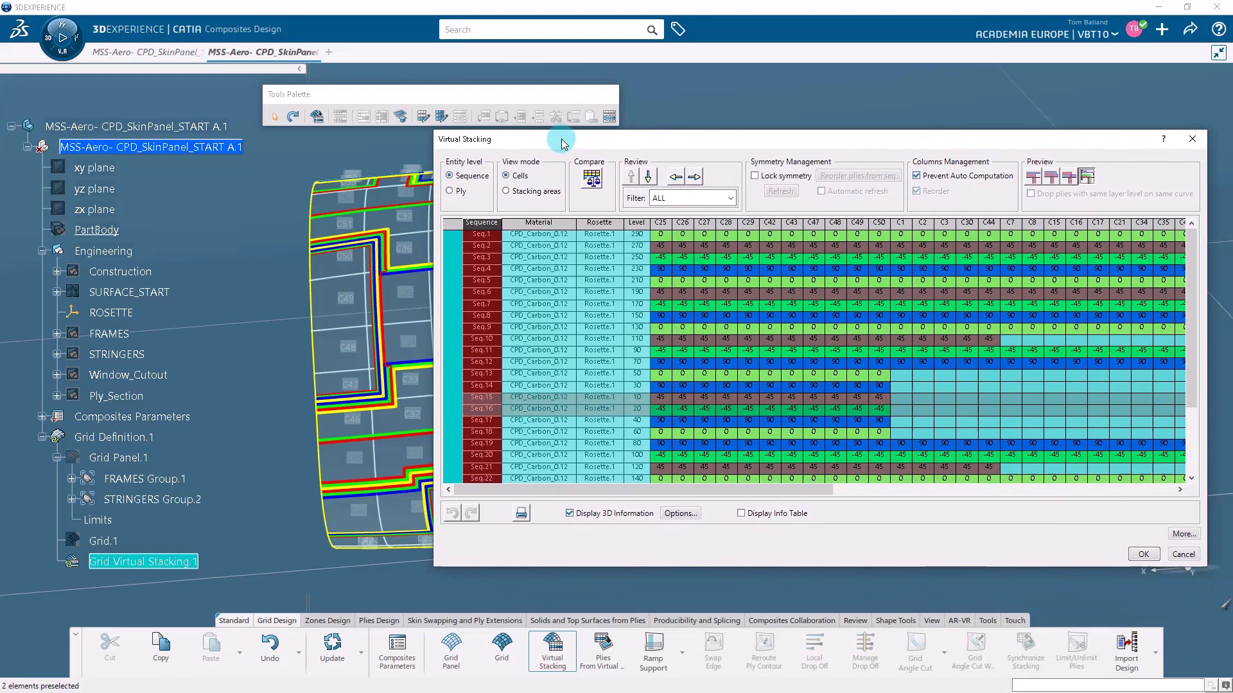
left_click(1081, 181)
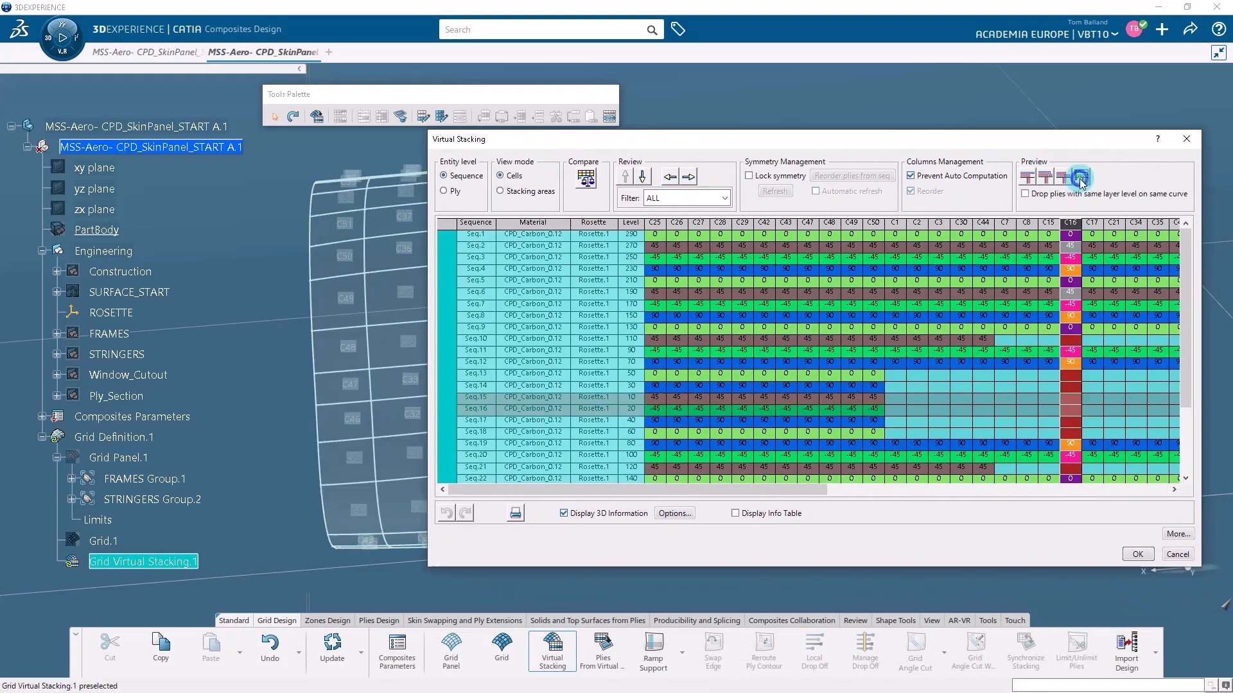
left_click(1145, 554)
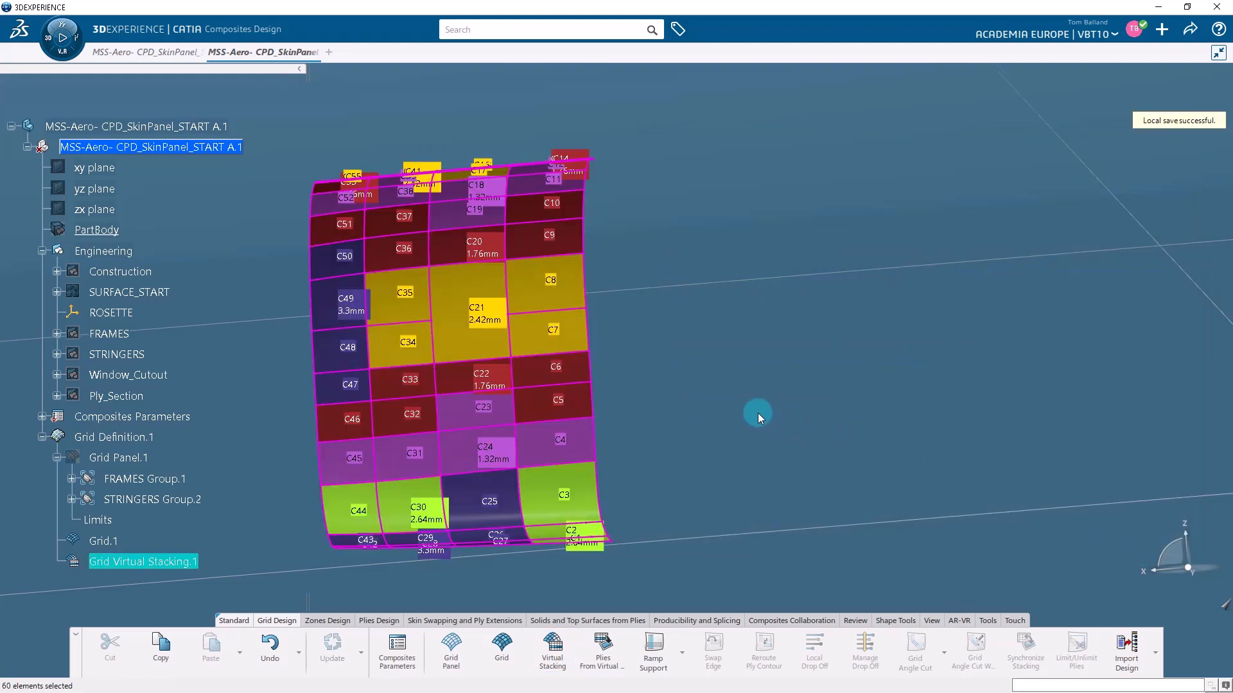
middle_click_drag(717, 385, 886, 394)
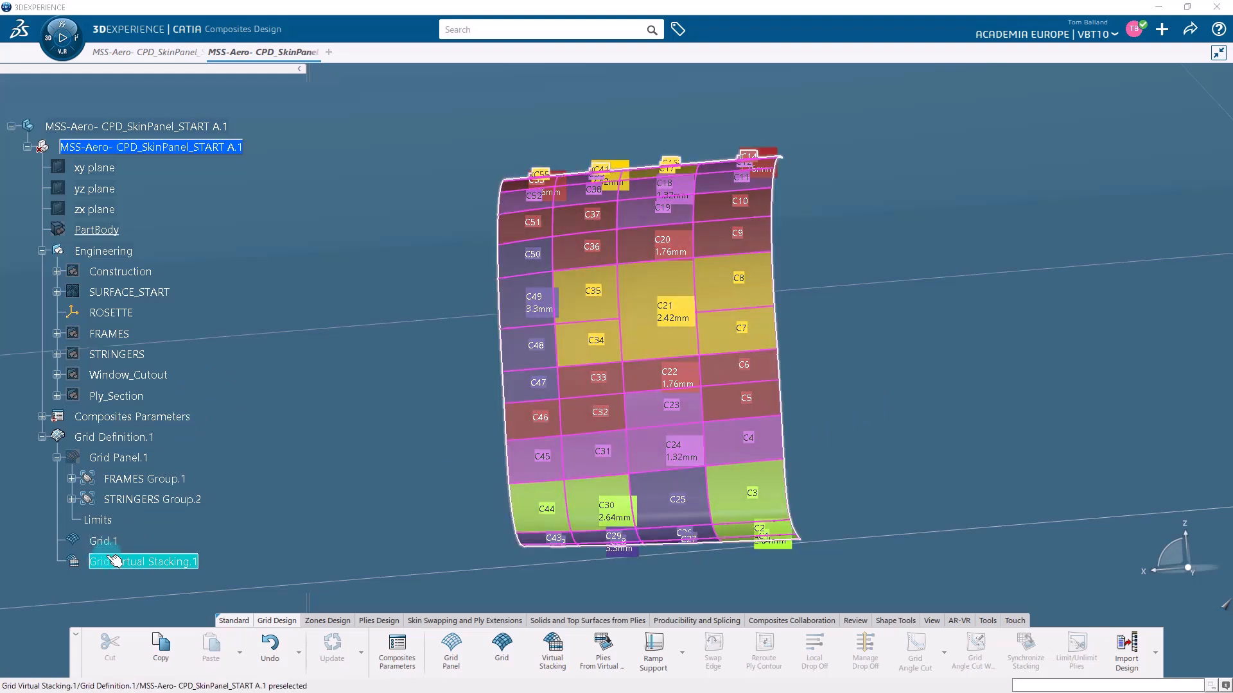
left_click(321, 405)
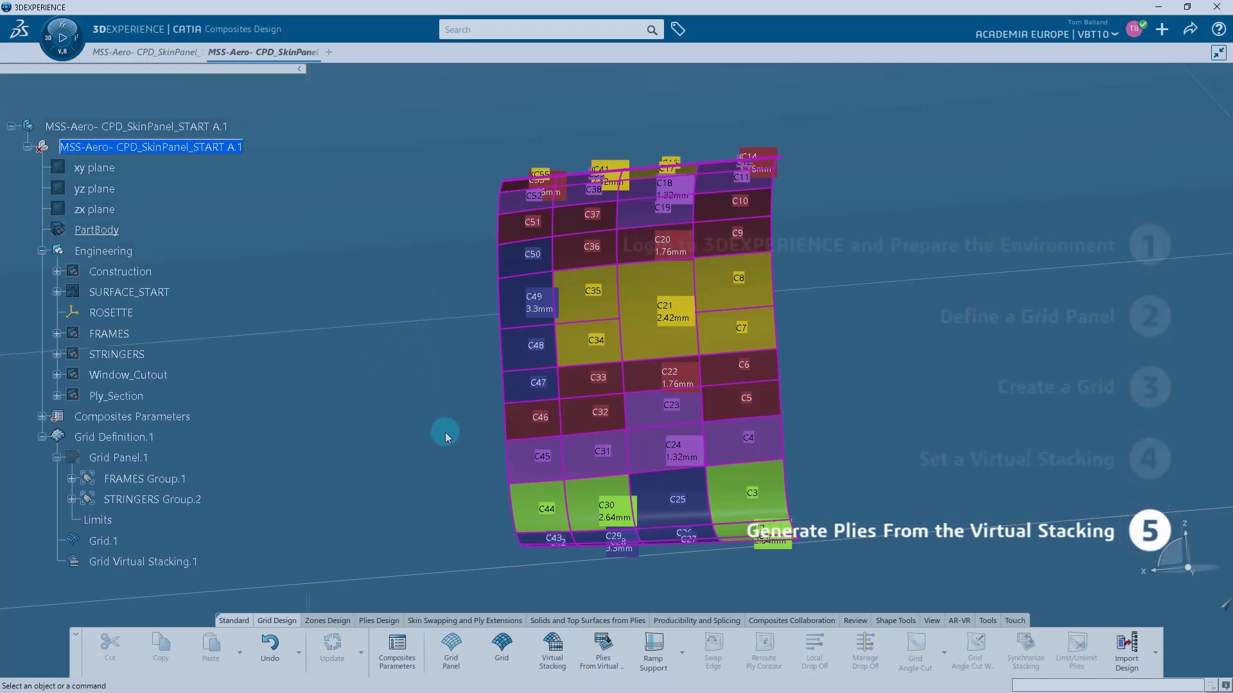
- Generate plies from Grid Virtual Stacking.1 using the first algorithm and the Backslash drop-off pattern
left_click(604, 660)
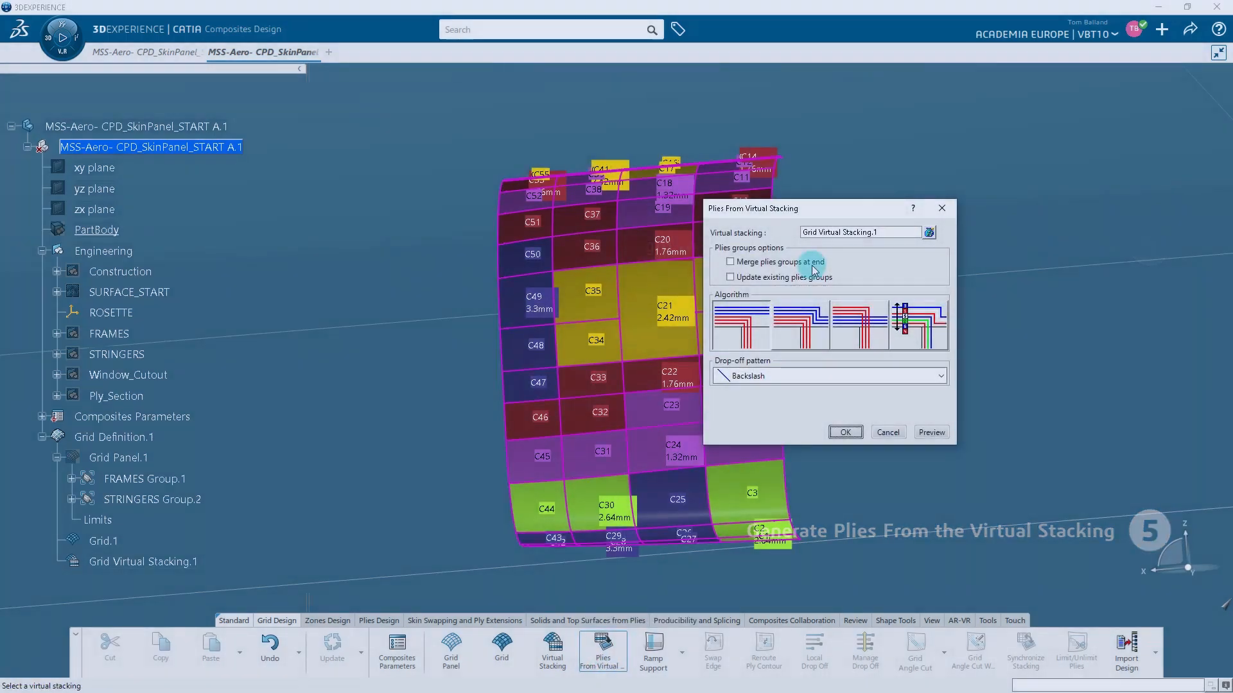
left_click_drag(824, 213, 926, 205)
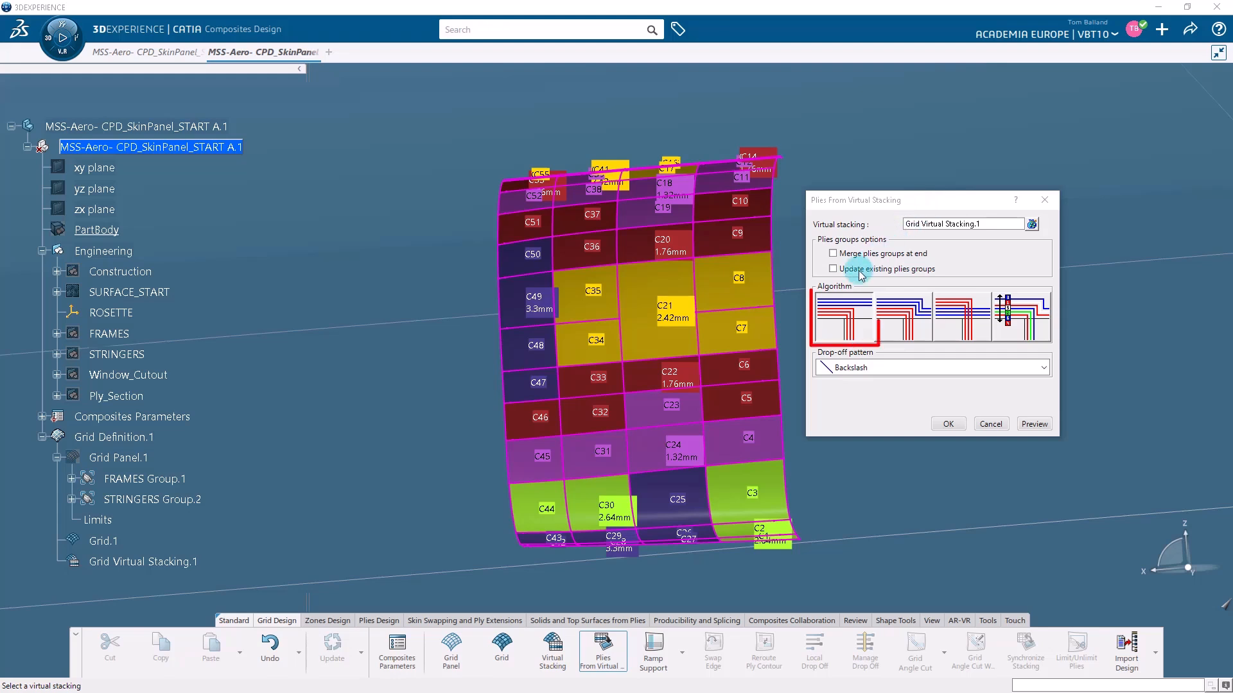
left_click(1043, 369)
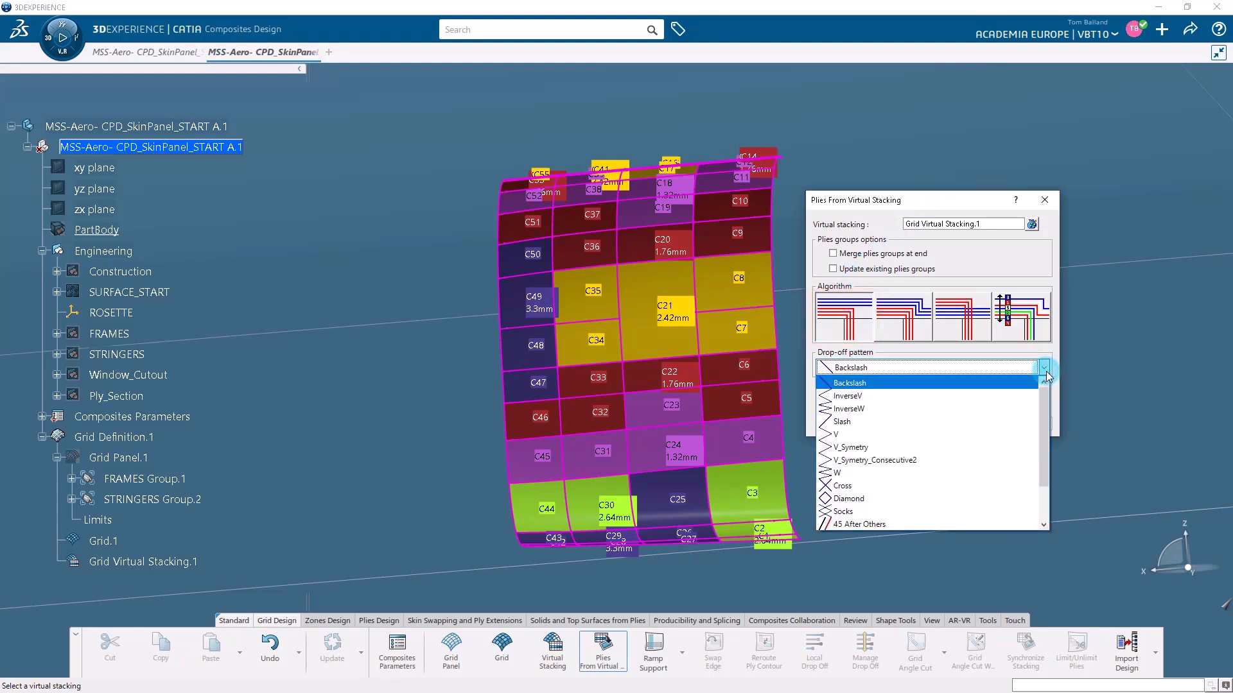
left_click(1005, 384)
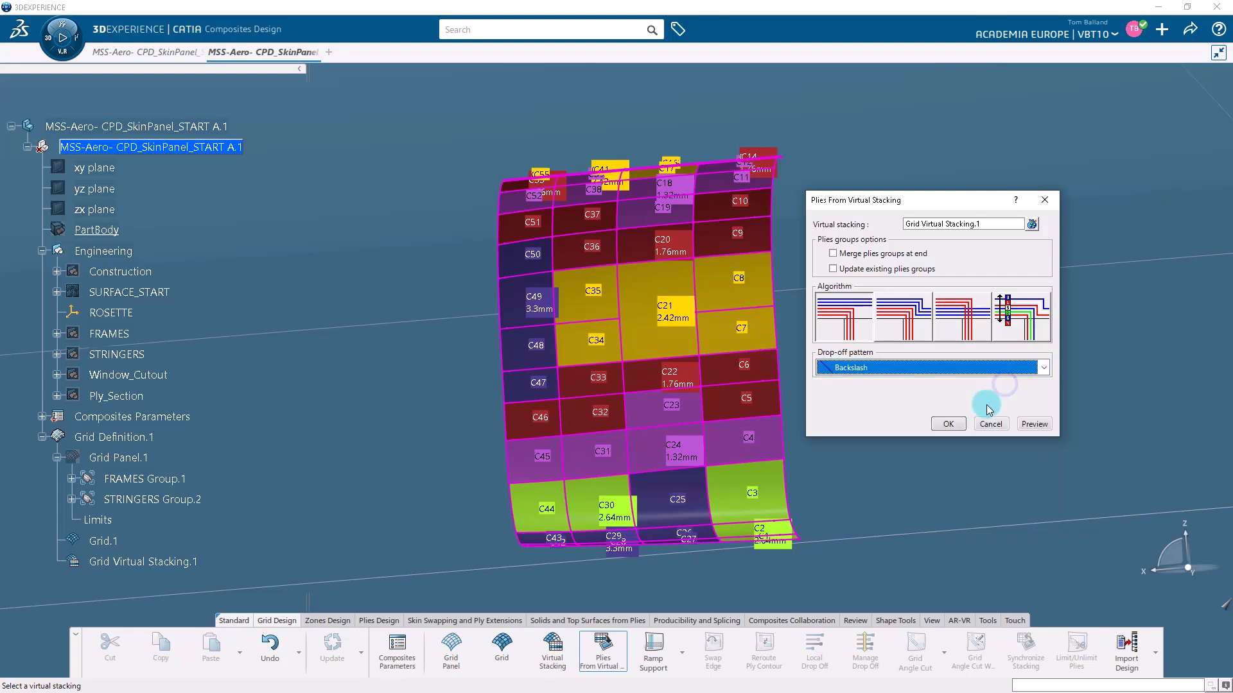
left_click(949, 424)
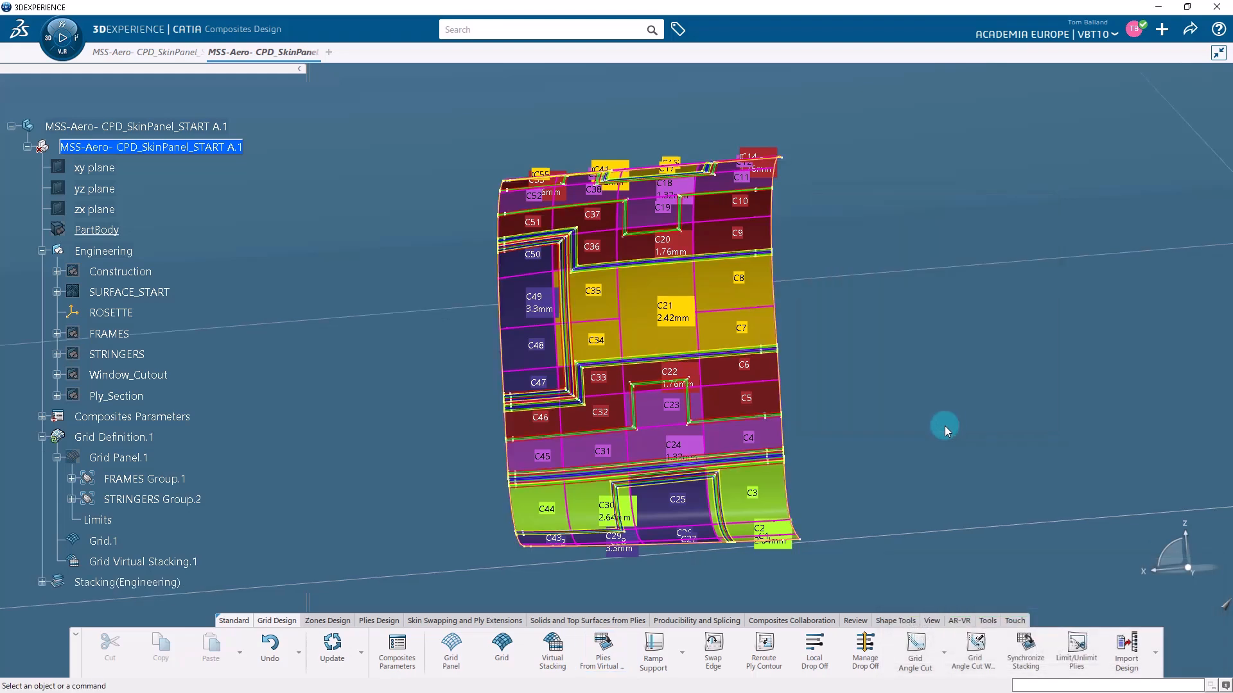
- Hide Grid Definition.1 and show the SURFACE_START skin surface behind the generated ply contours
middle_click_drag(895, 471, 870, 457)
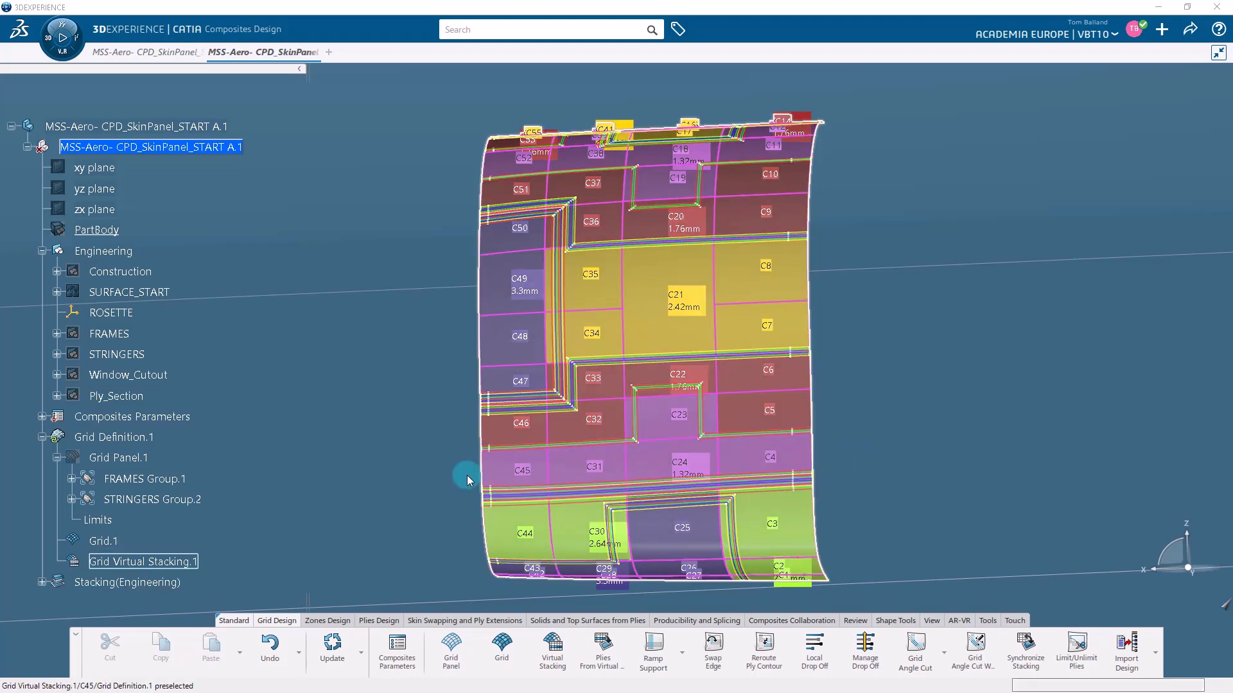
right_click(145, 439)
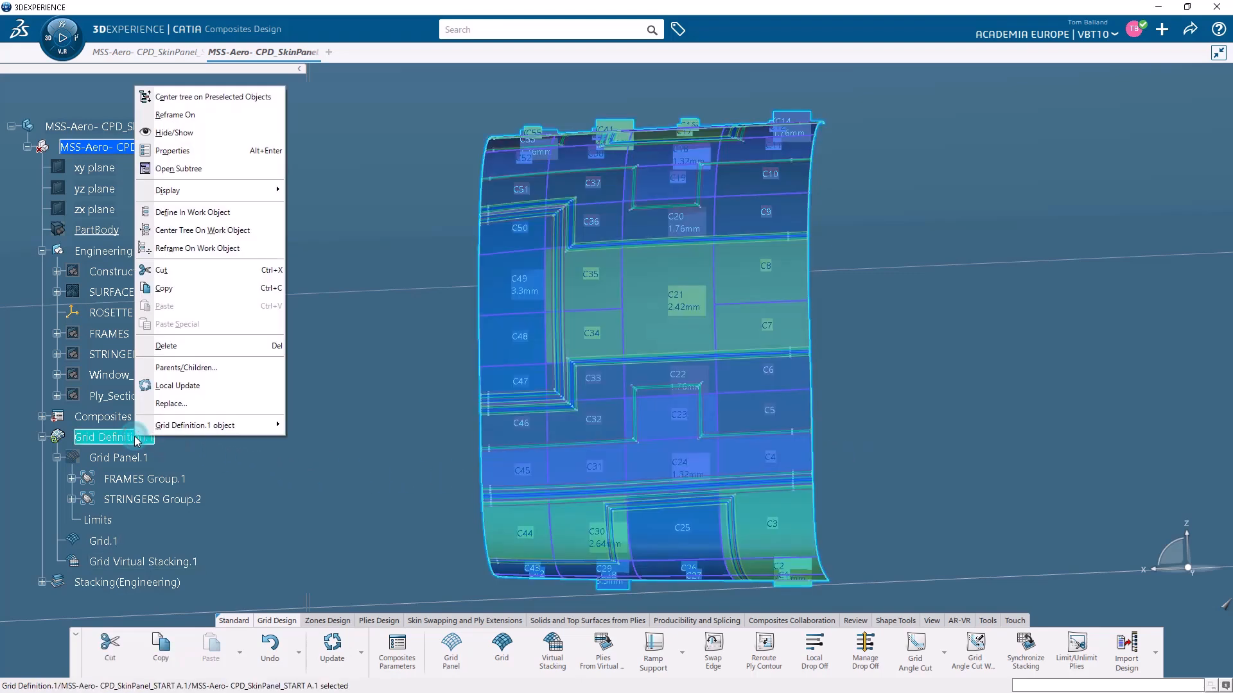
left_click(175, 132)
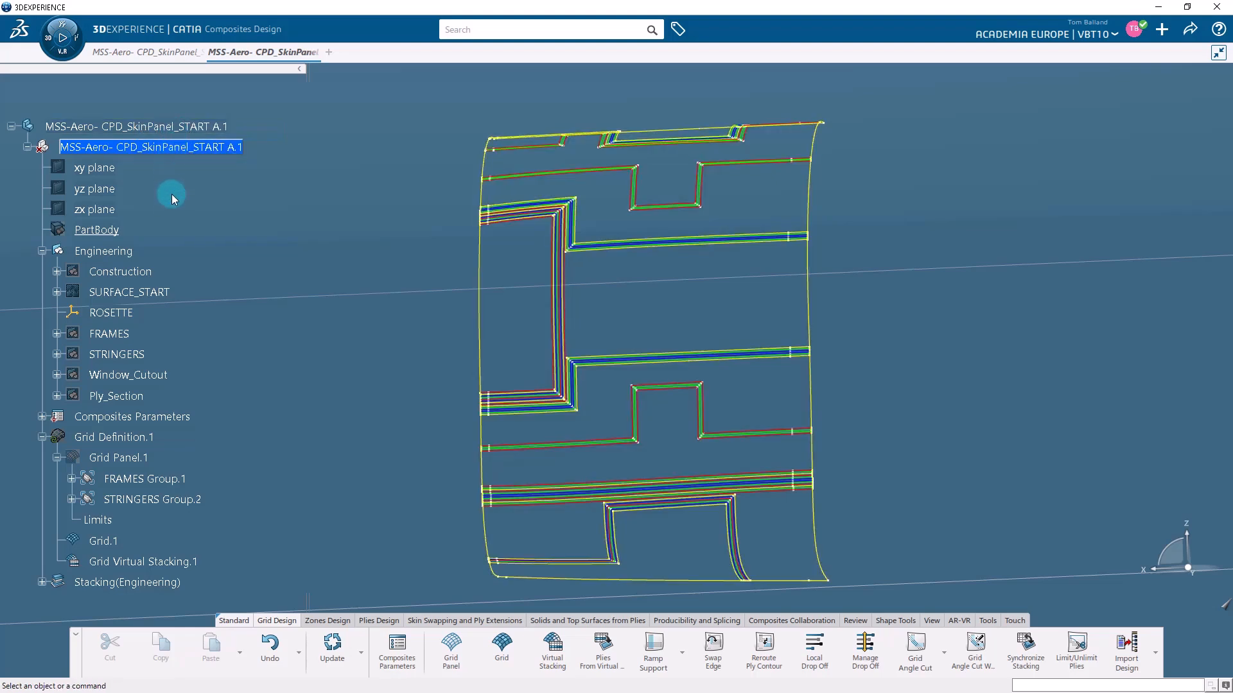
right_click(154, 292)
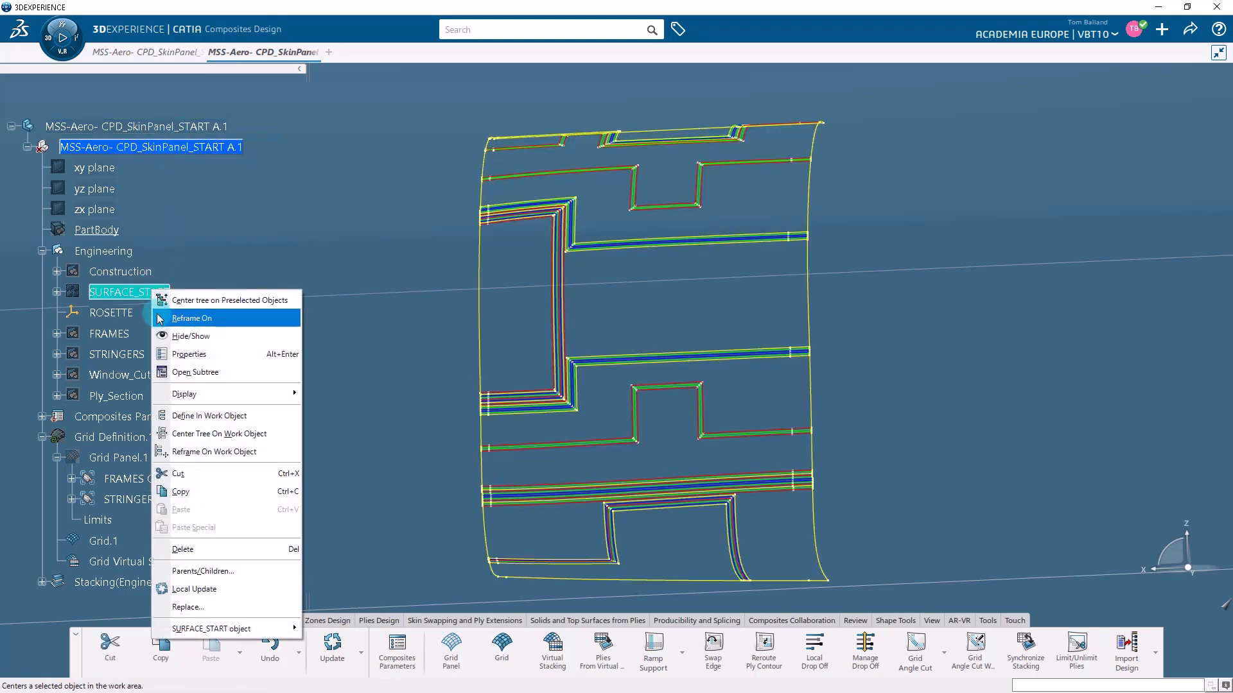
left_click(188, 336)
- Examine the ply contours and their stepped drop-off corners on the skin surface, and hide SURFACE_START
middle_click_drag(750, 467, 774, 348)
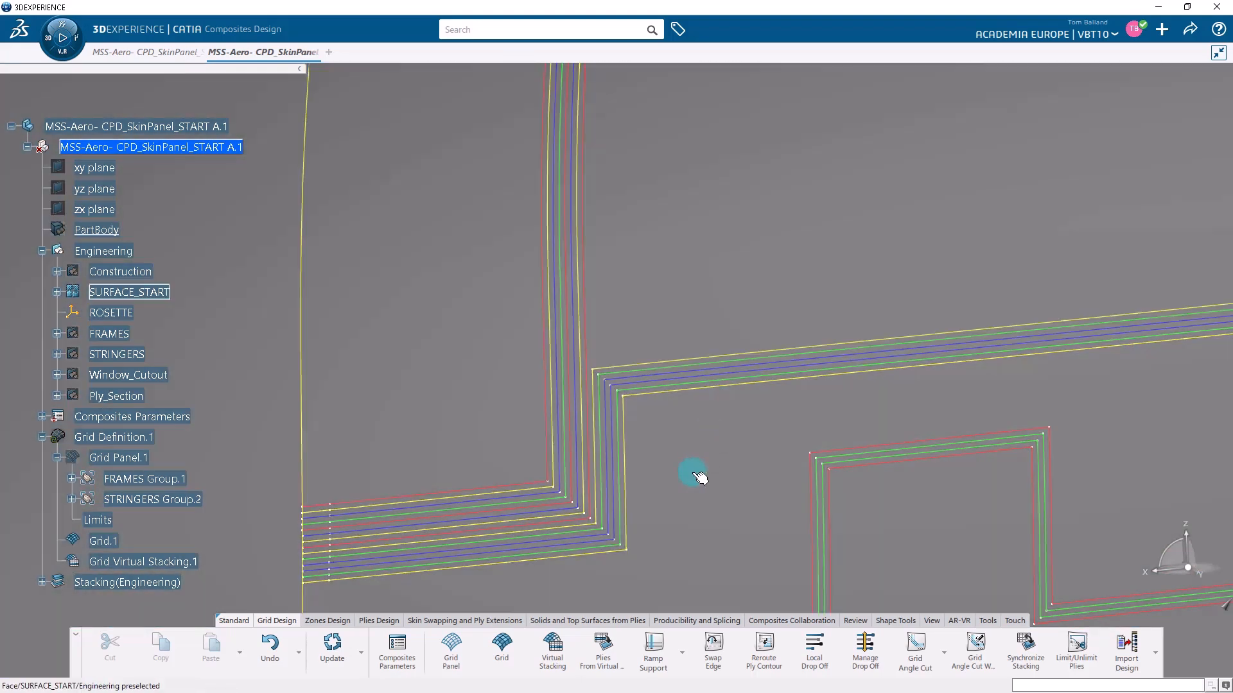
middle_click_drag(691, 473, 687, 523)
middle_click_drag(828, 527, 682, 522)
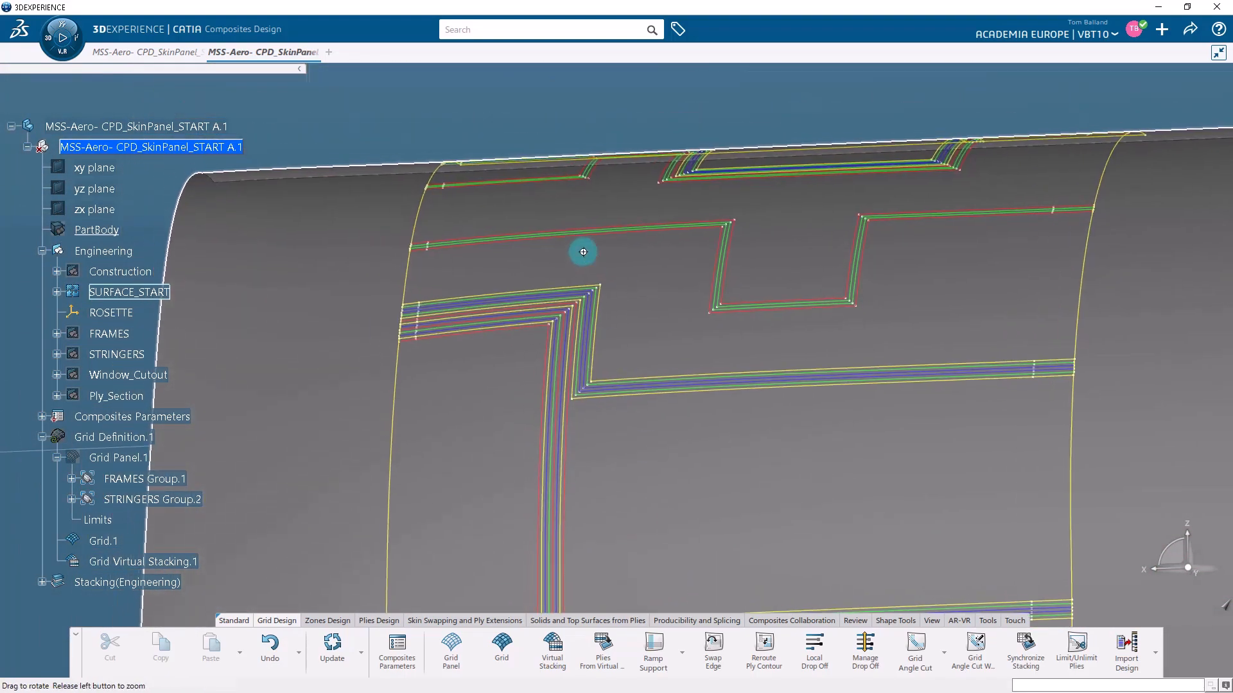
middle_click_drag(583, 252, 501, 107)
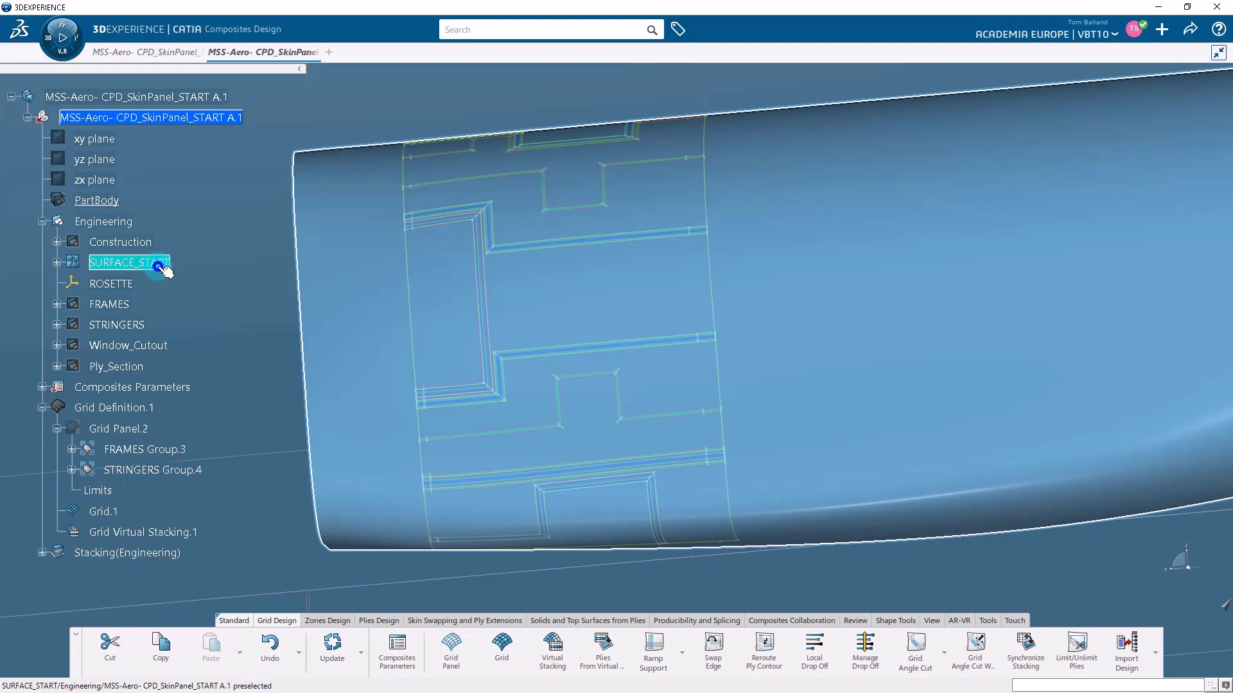
right_click(158, 264)
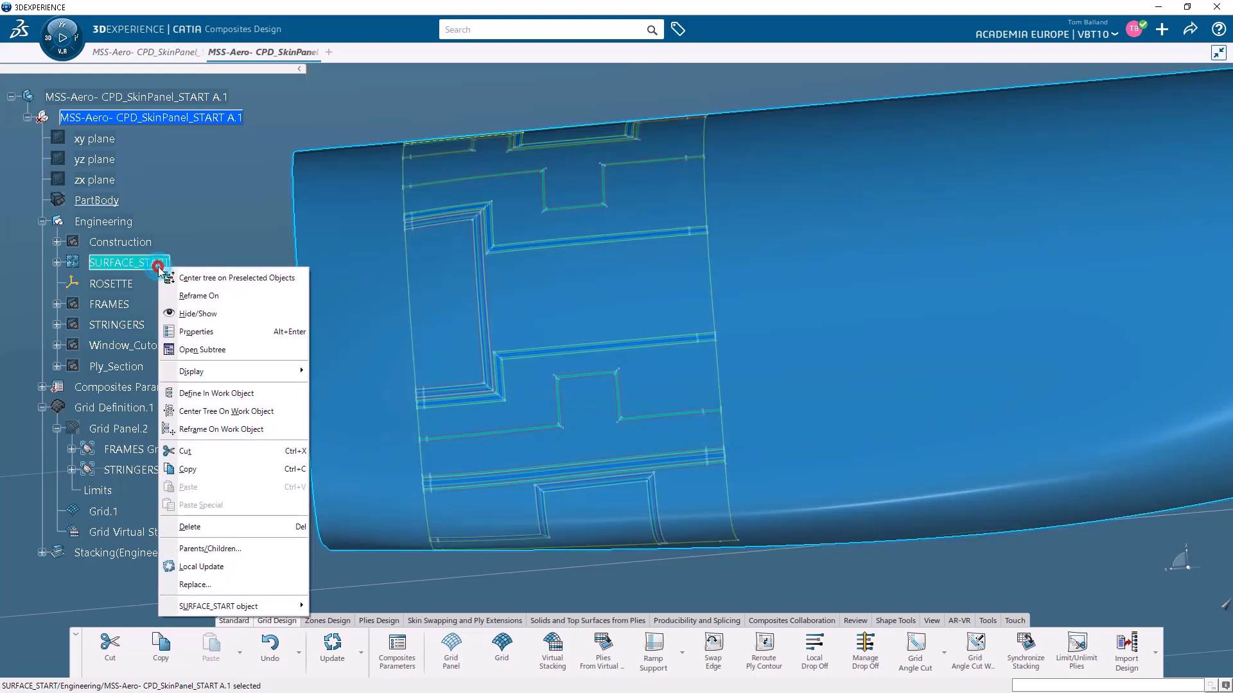
left_click(198, 314)
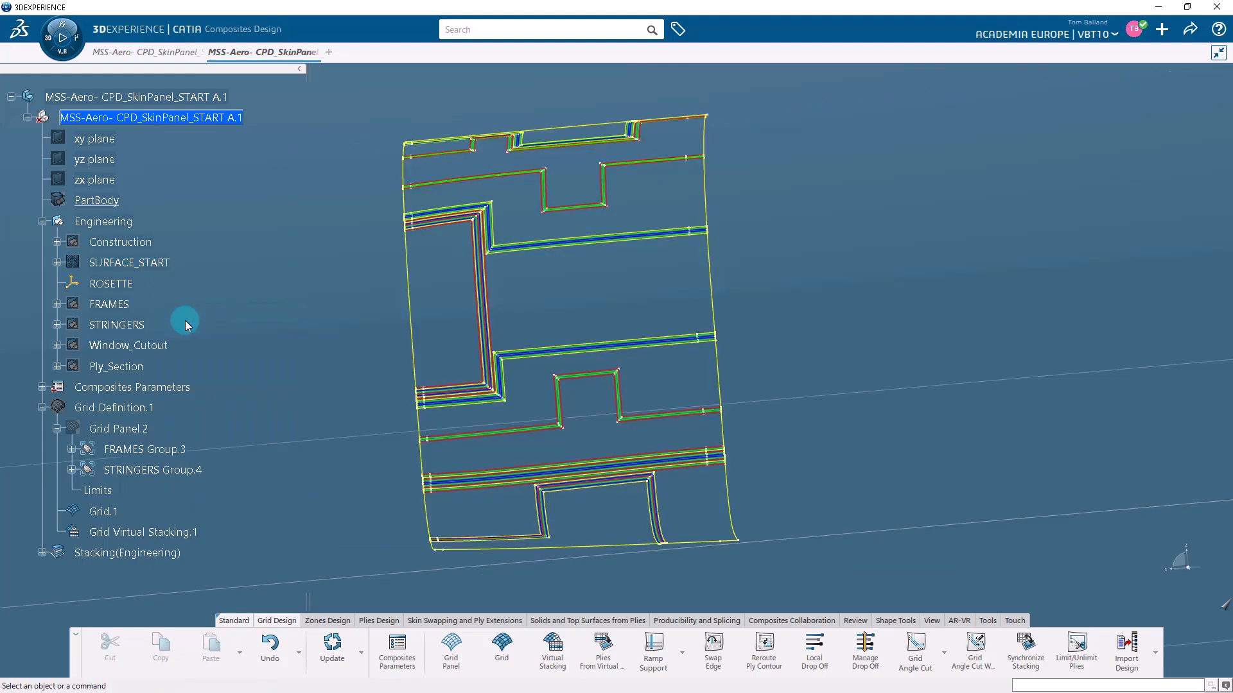
- Show Grid Panel.2 and the Grid Definition.1 node again
left_click(140, 429)
right_click(147, 431)
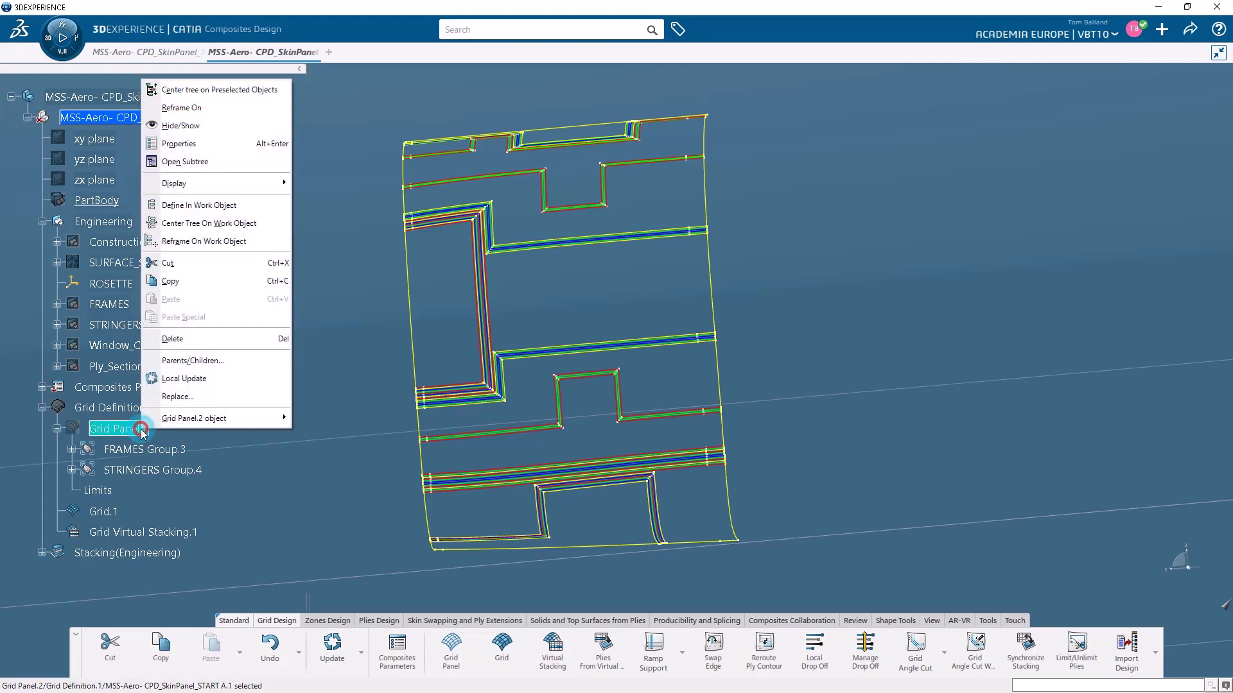
left_click(188, 131)
left_click(122, 407)
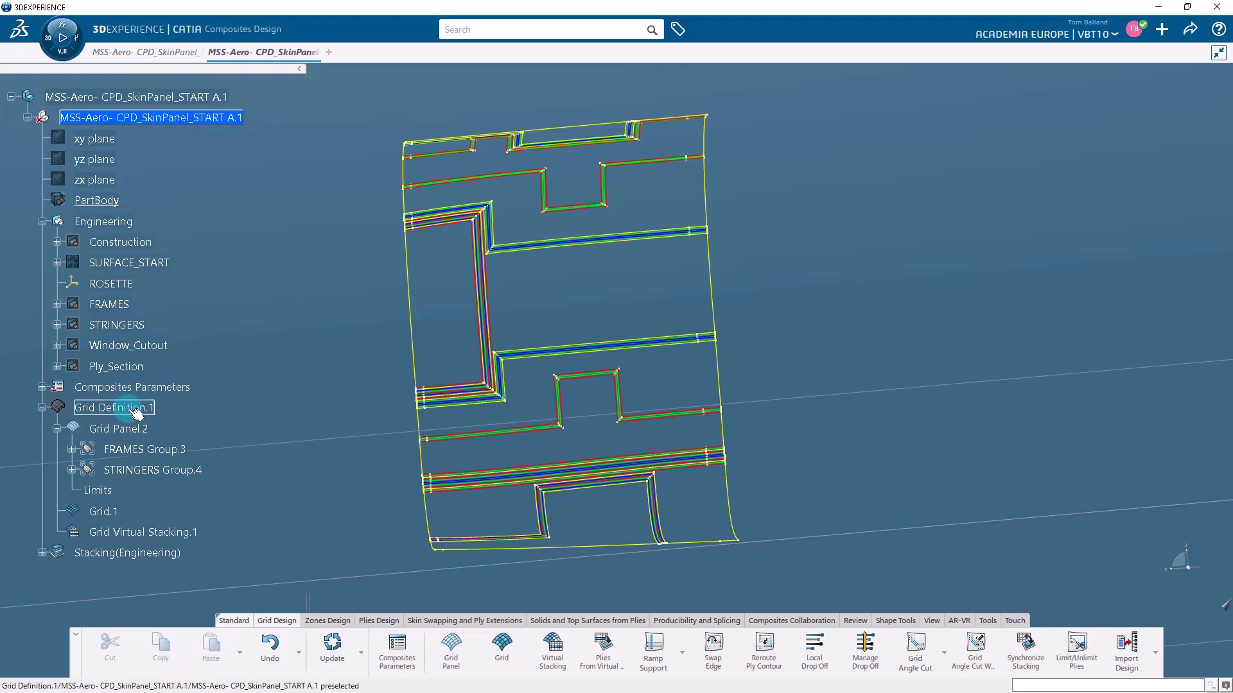
right_click(132, 405)
left_click(179, 119)
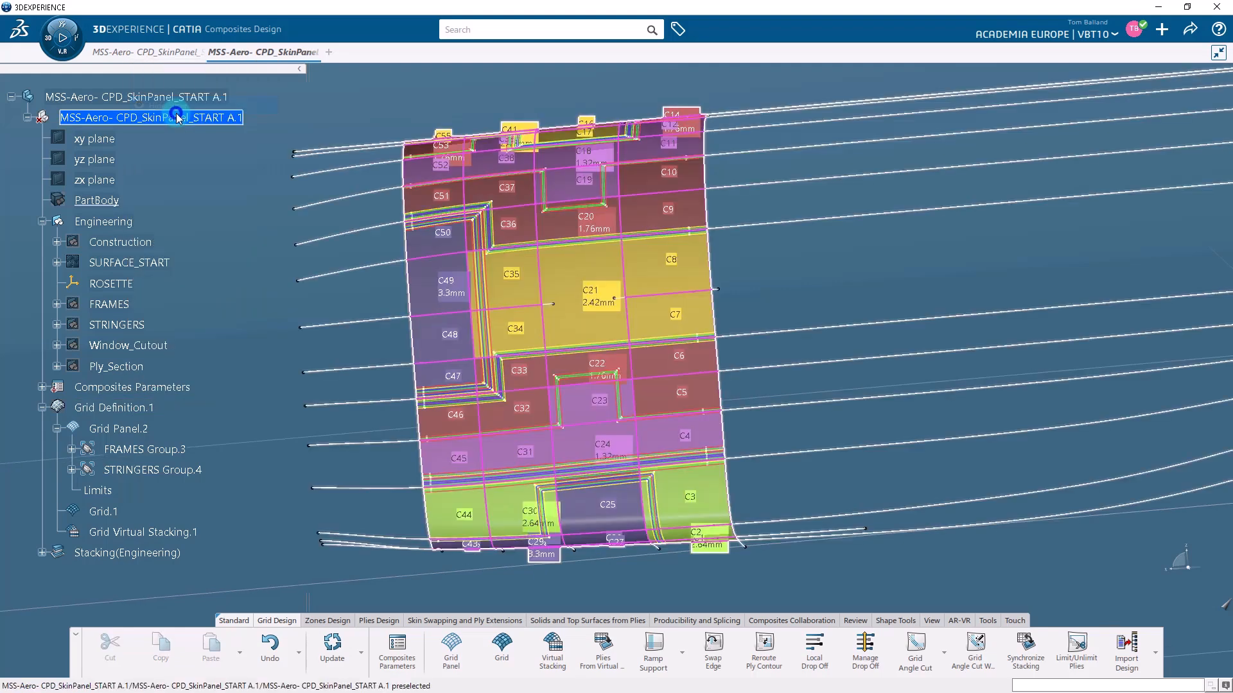
- Hide Grid Virtual Stacking.1 and Grid.1, keeping the ply contours and the panel's frame and stringer lines displayed
left_click(165, 532)
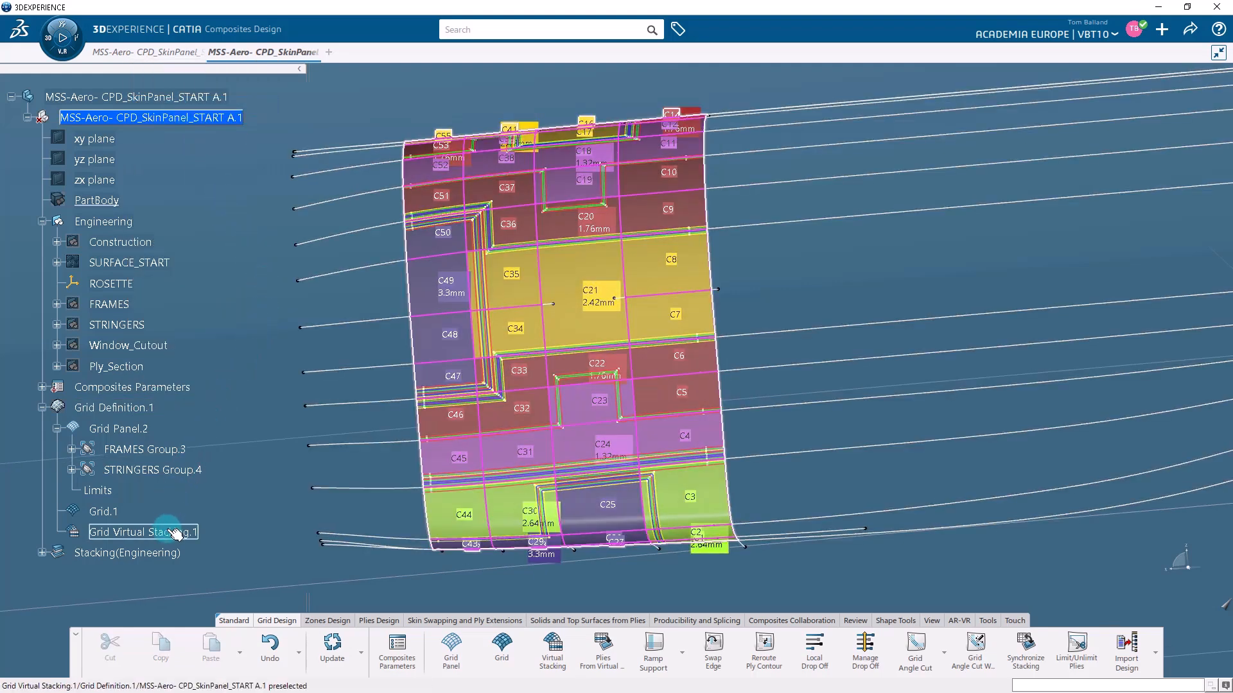
right_click(167, 531)
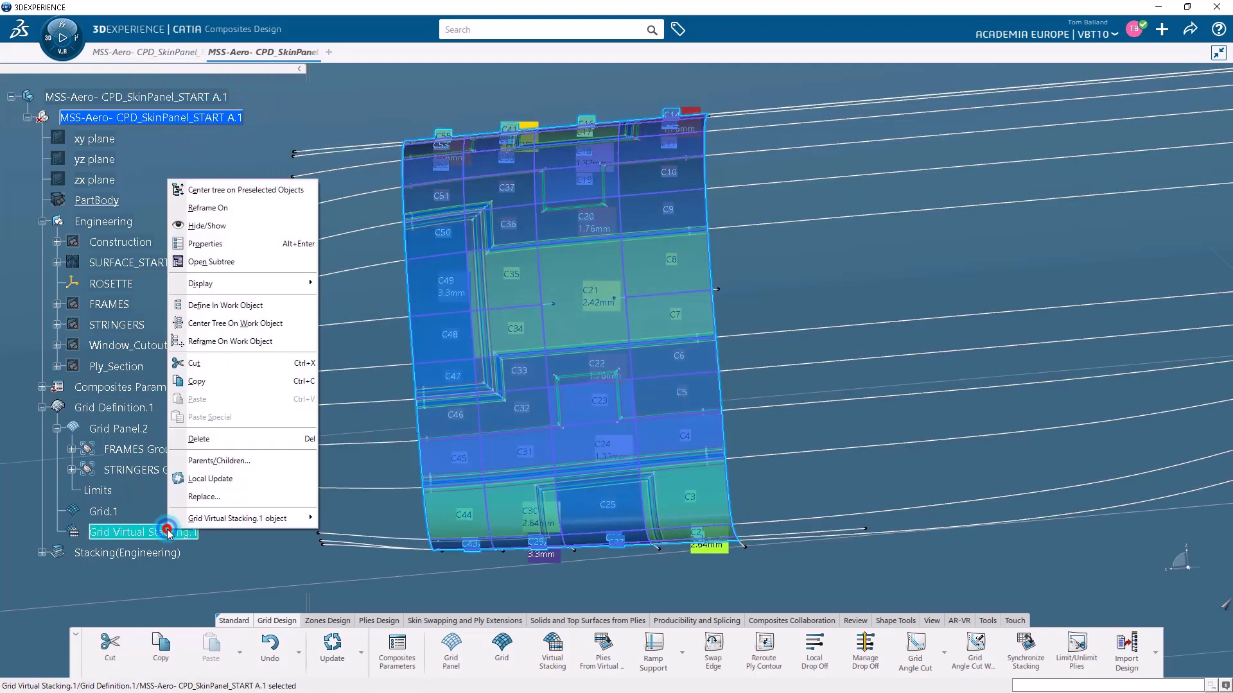
left_click(200, 226)
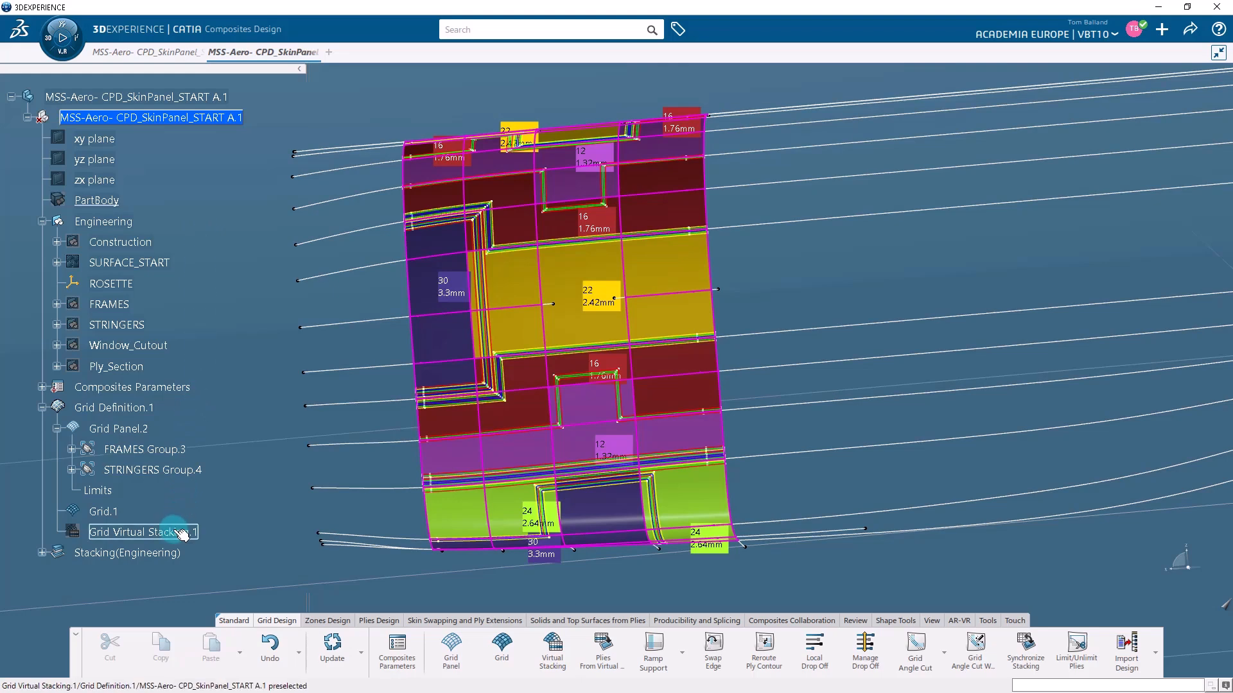
left_click(106, 511)
right_click(113, 512)
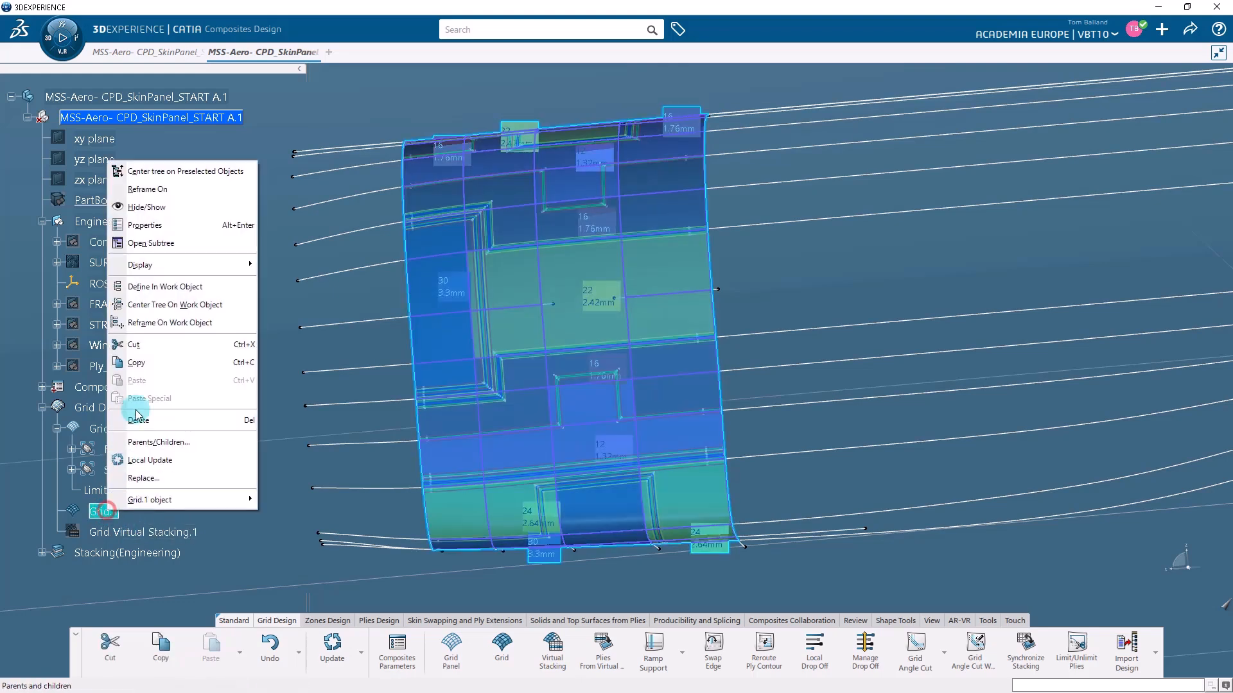
left_click(160, 212)
middle_click_drag(563, 326, 562, 297)
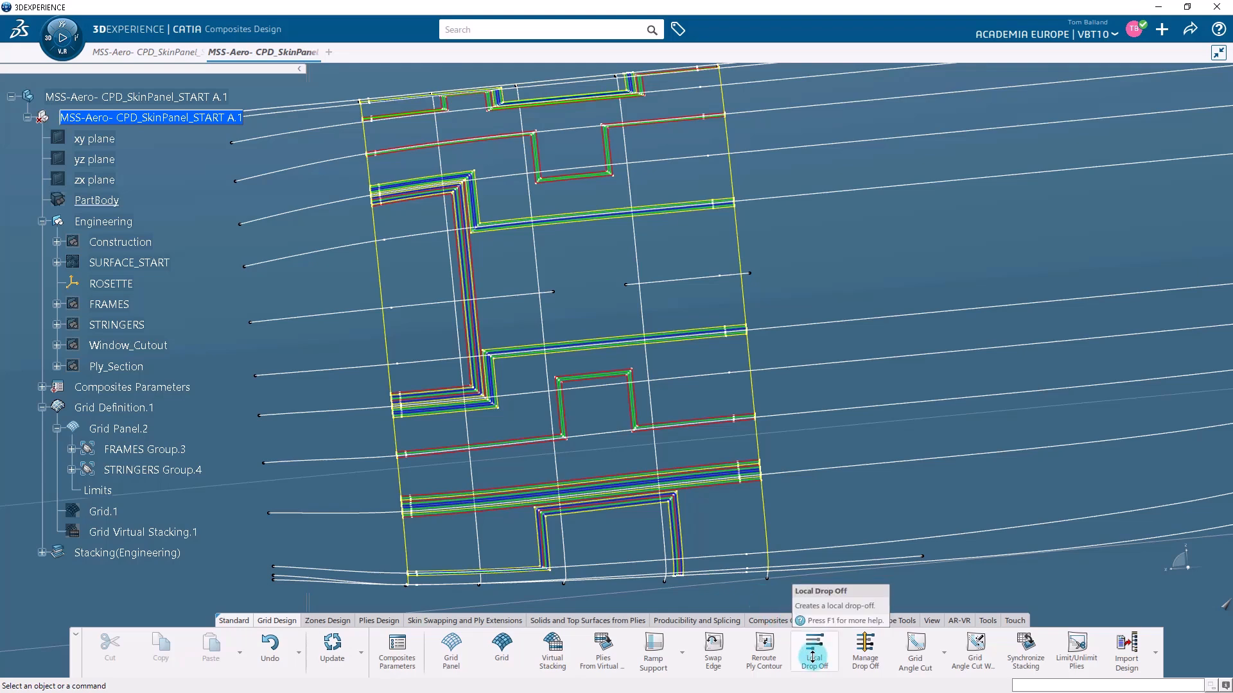
- Start a Local Drop-Off on the frame by the upper stepped drop-off corner and compute its section
left_click(813, 658)
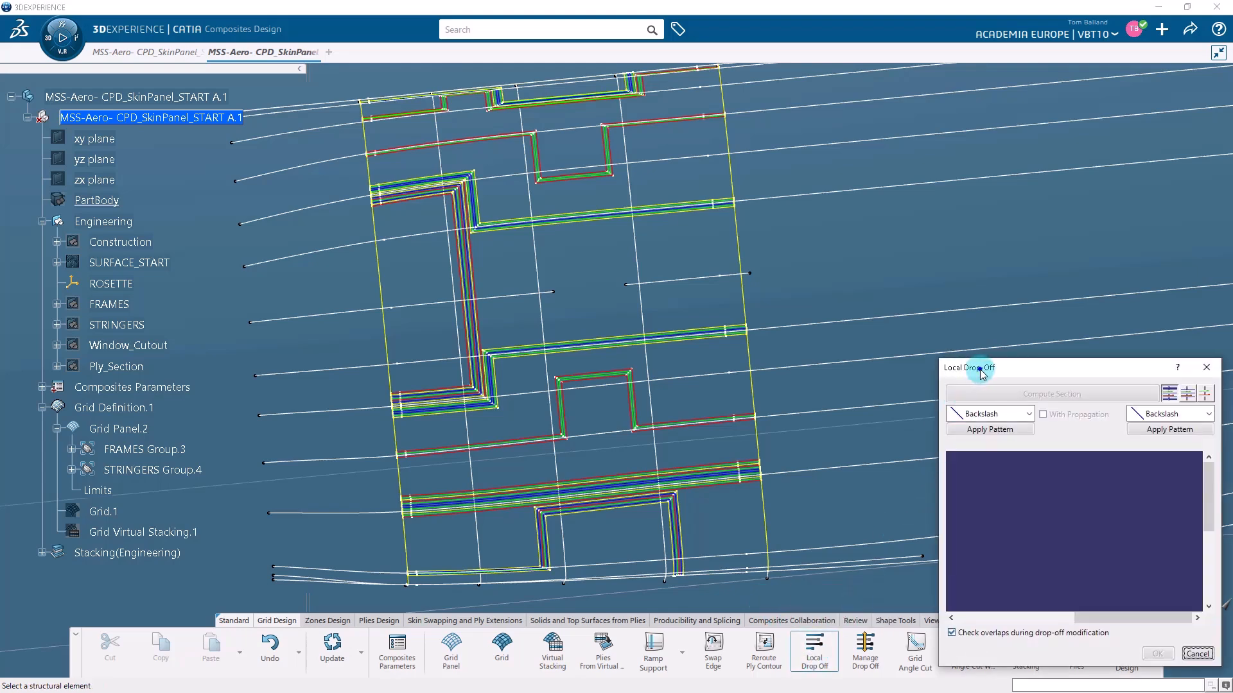
left_click_drag(981, 372, 865, 223)
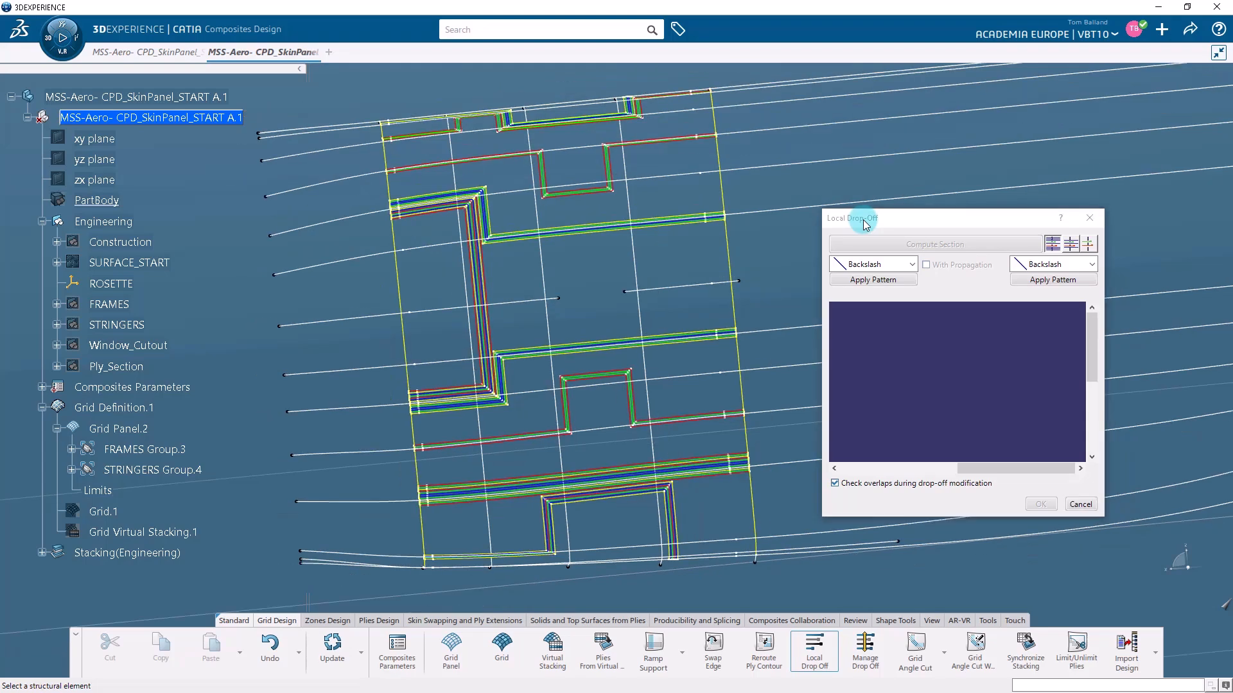
right_click(863, 220)
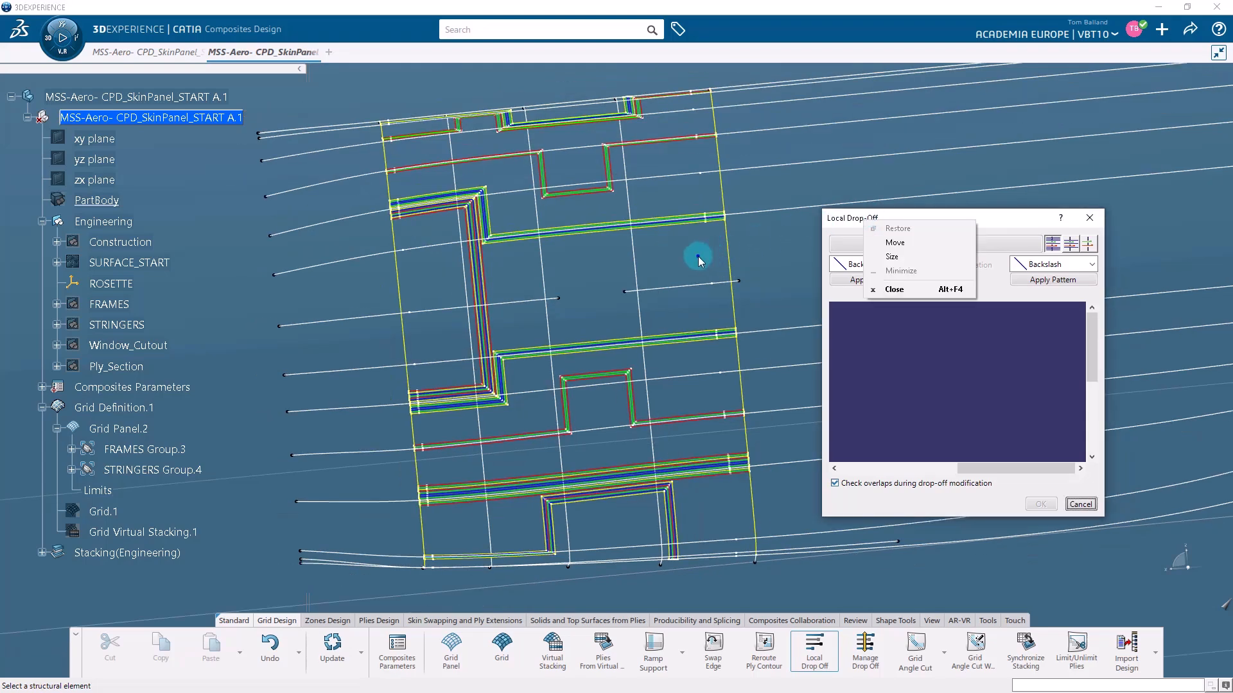
left_click(699, 257)
middle_click_drag(519, 287, 701, 347)
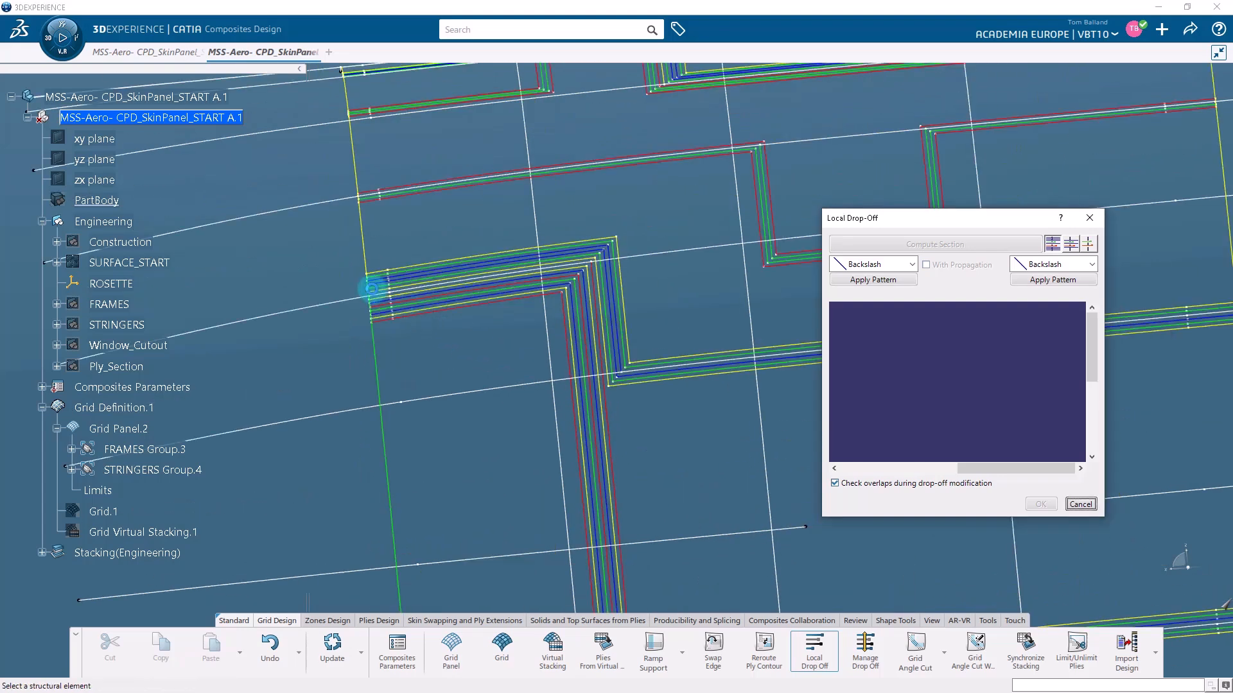
left_click(371, 288)
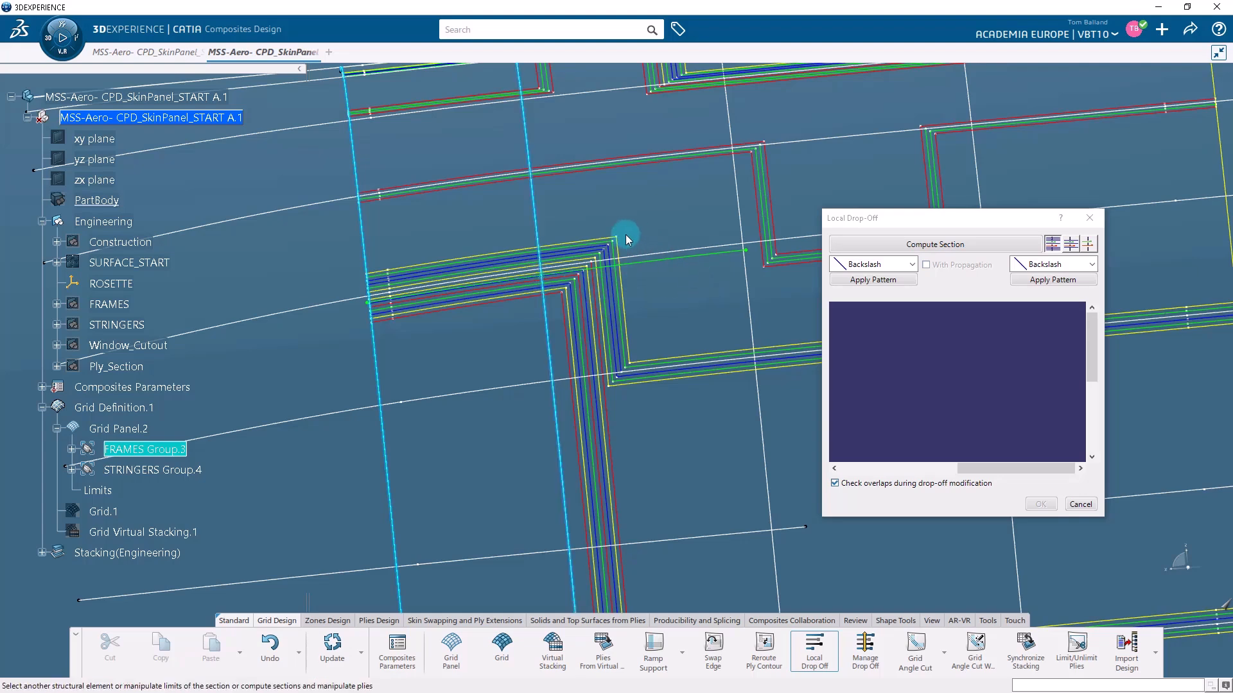
left_click(924, 252)
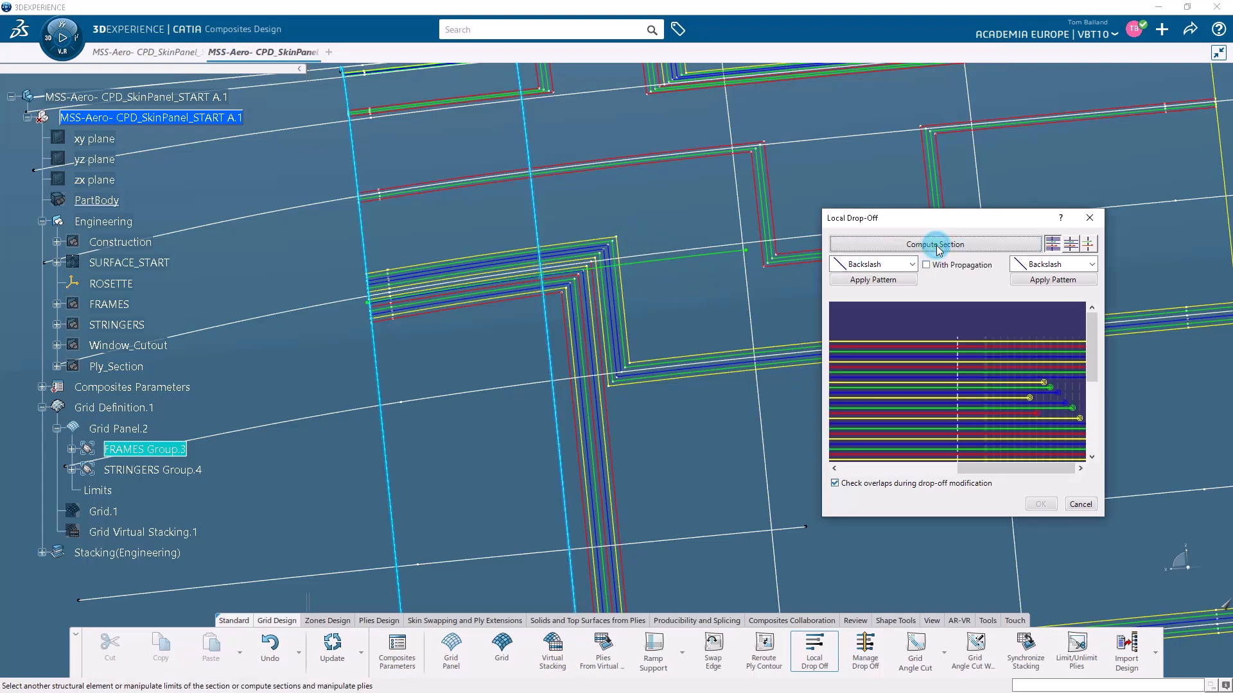
- Move Ply.39's drop-off closer to the frame in the section, and decline moving Ply.44 onto the curve used by Ply.21
left_click(1016, 469)
left_click_drag(1016, 471, 839, 470)
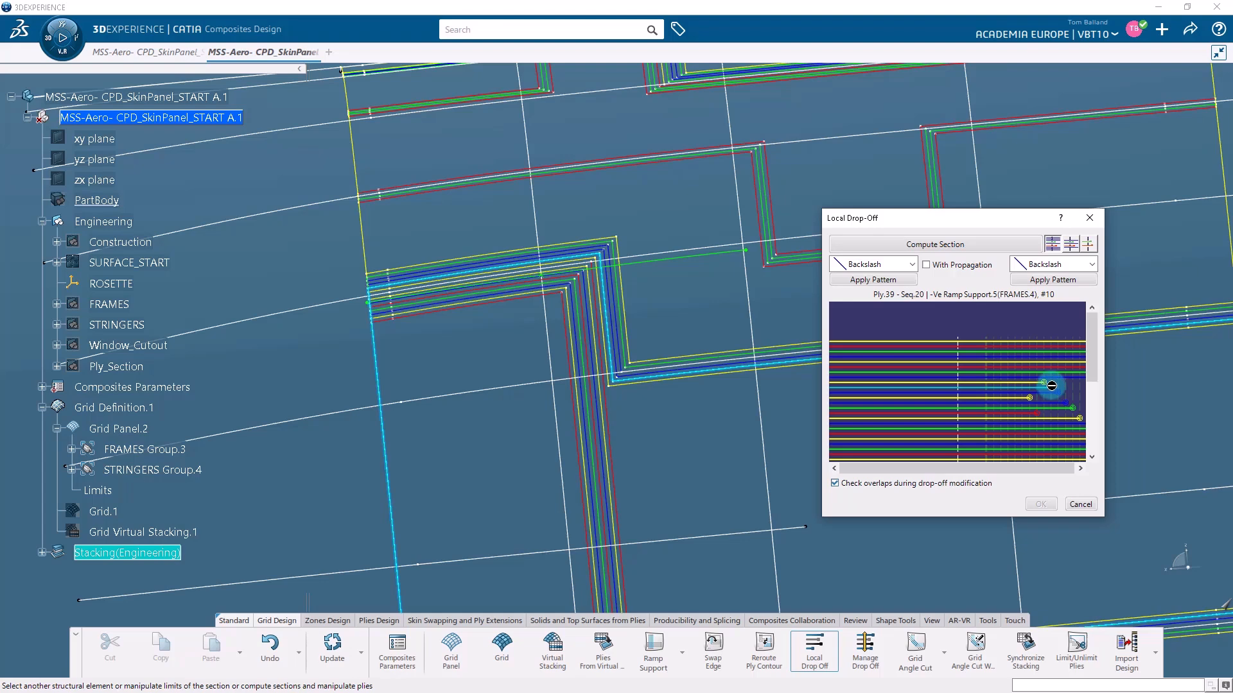
mouse_move(1051, 386)
left_mouse_down()
mouse_move(1023, 386)
mouse_move(1063, 384)
left_mouse_up()
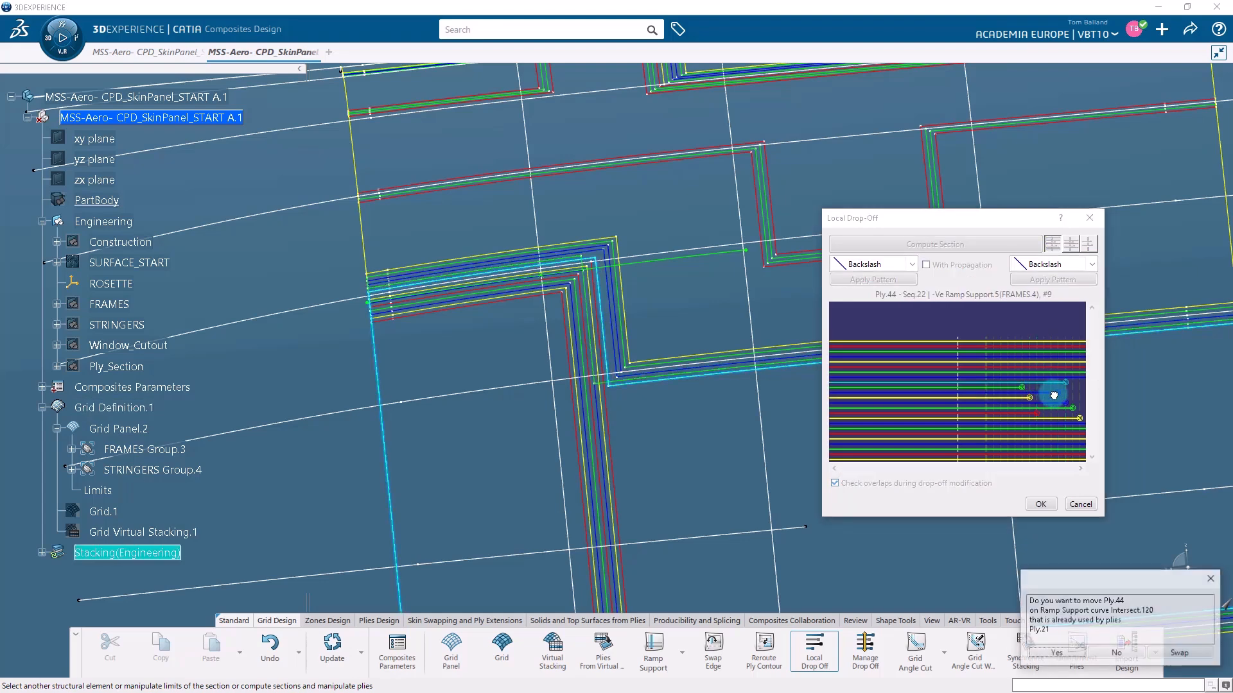
left_click(1129, 654)
left_click(957, 320)
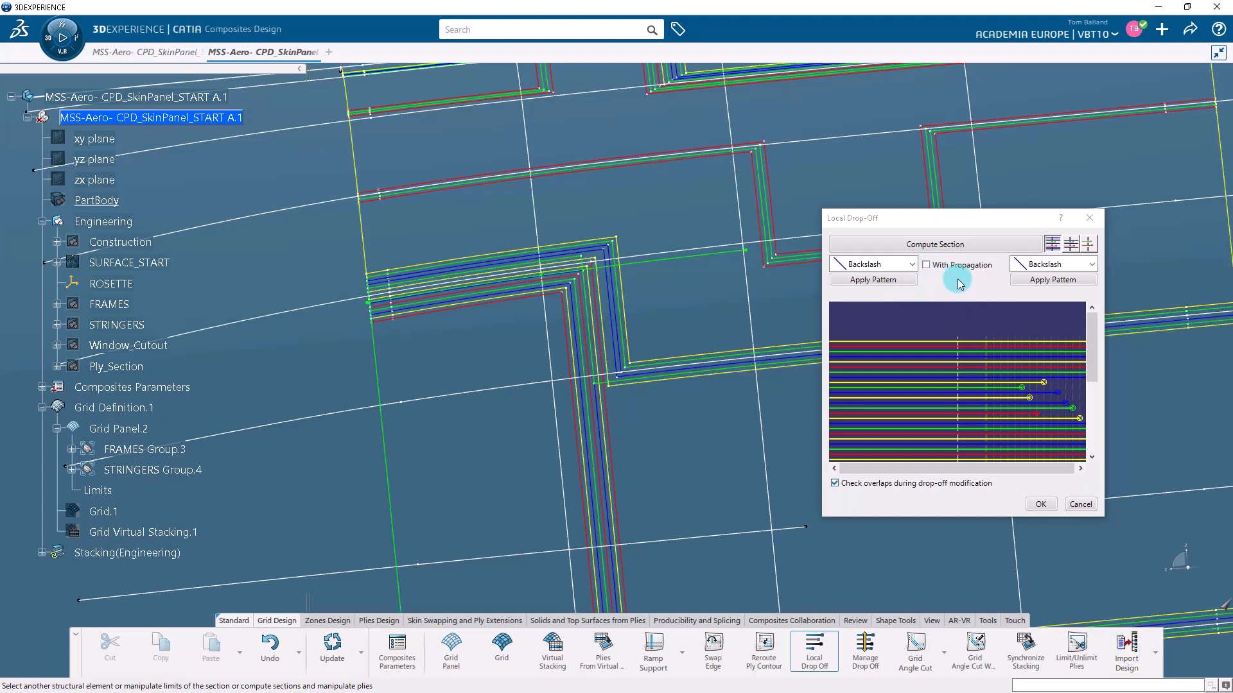
- Apply the Diamond drop-off pattern to the negative ramp side of the section, without propagation
left_click(1043, 267)
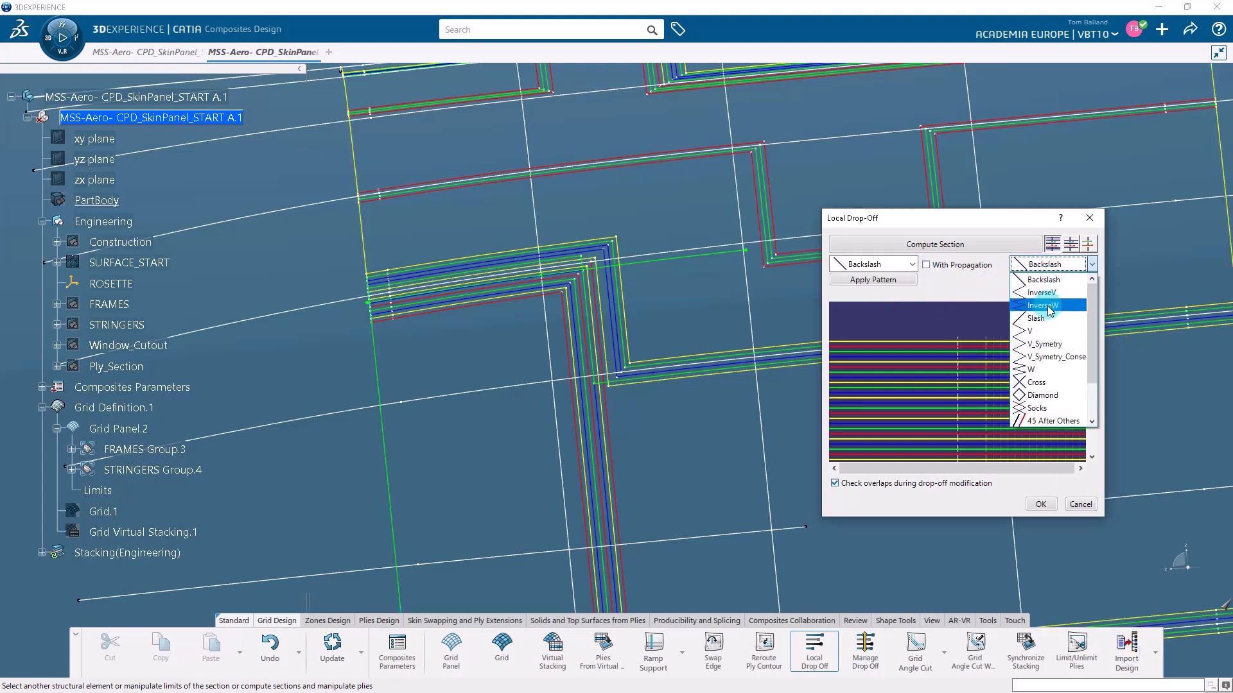
left_click(1056, 397)
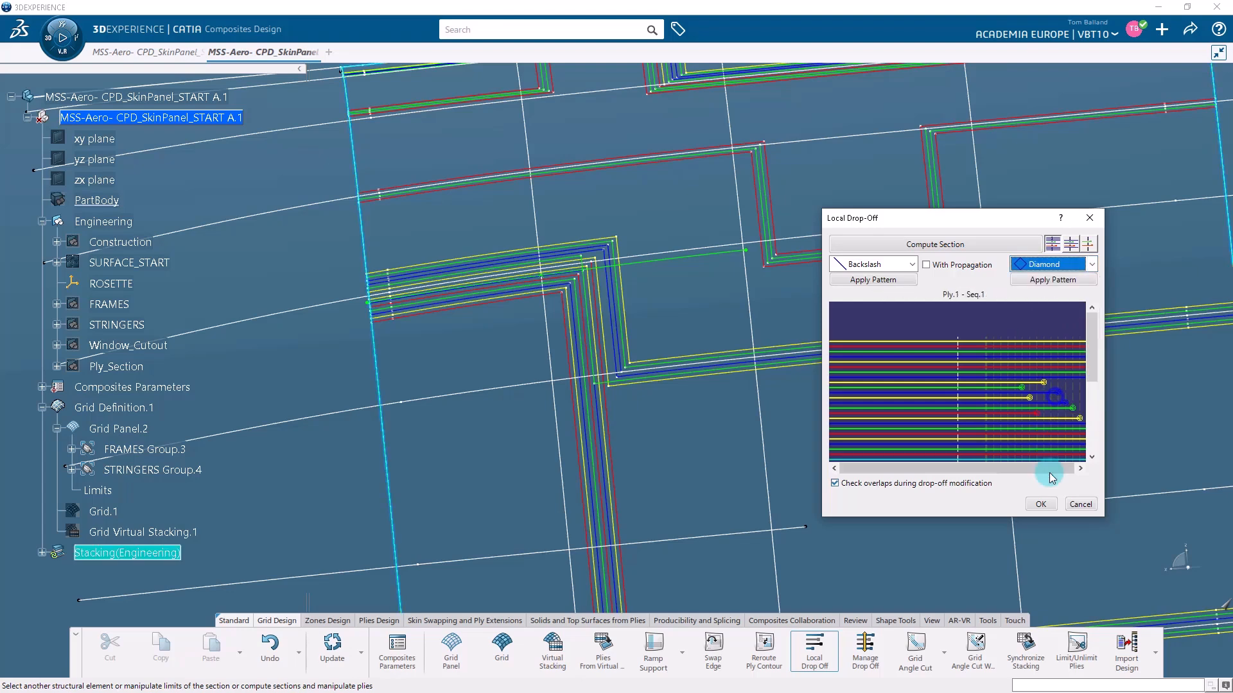
left_click(1053, 281)
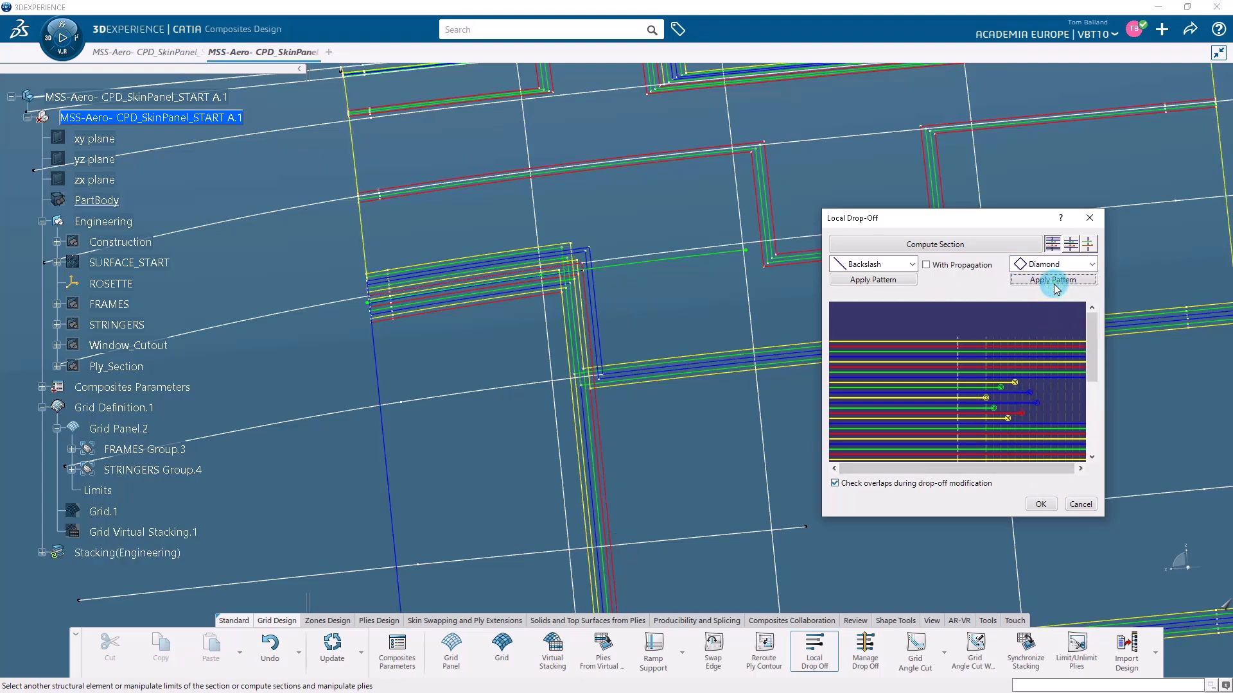
- Apply the V_Symetry_Conse… drop-off pattern to the section's negative ramp side and inspect the contour corner up close
left_click(1060, 266)
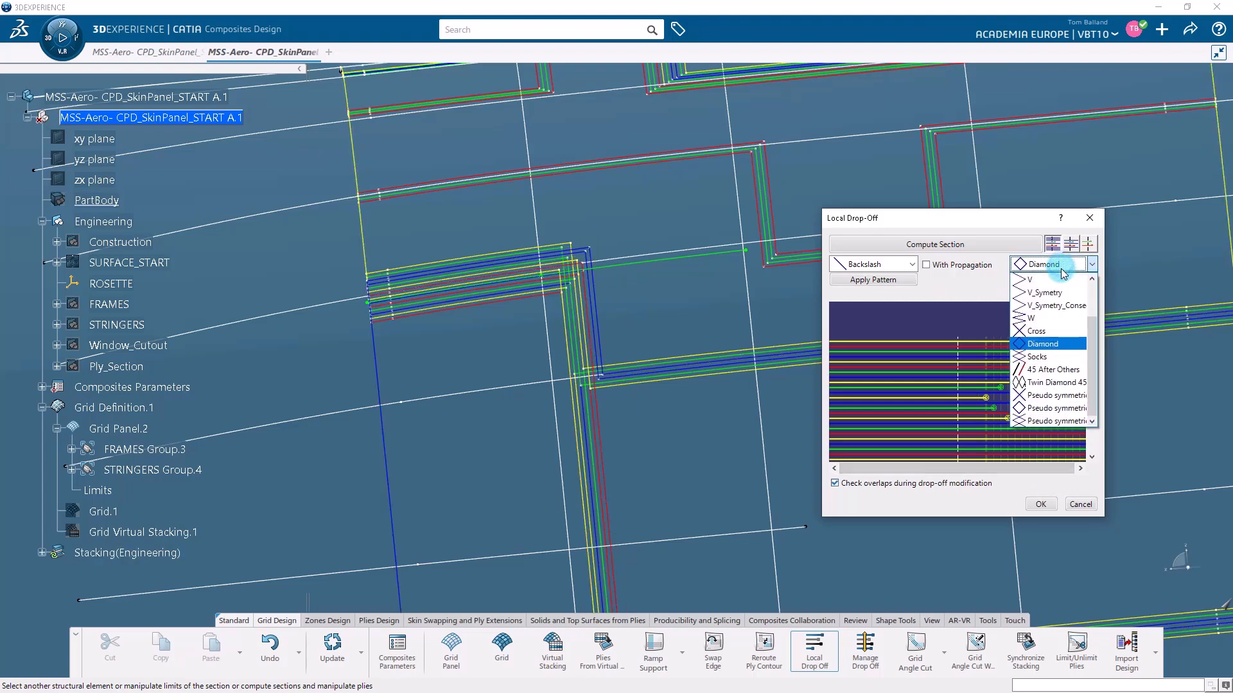
left_click(1065, 307)
left_click(1064, 283)
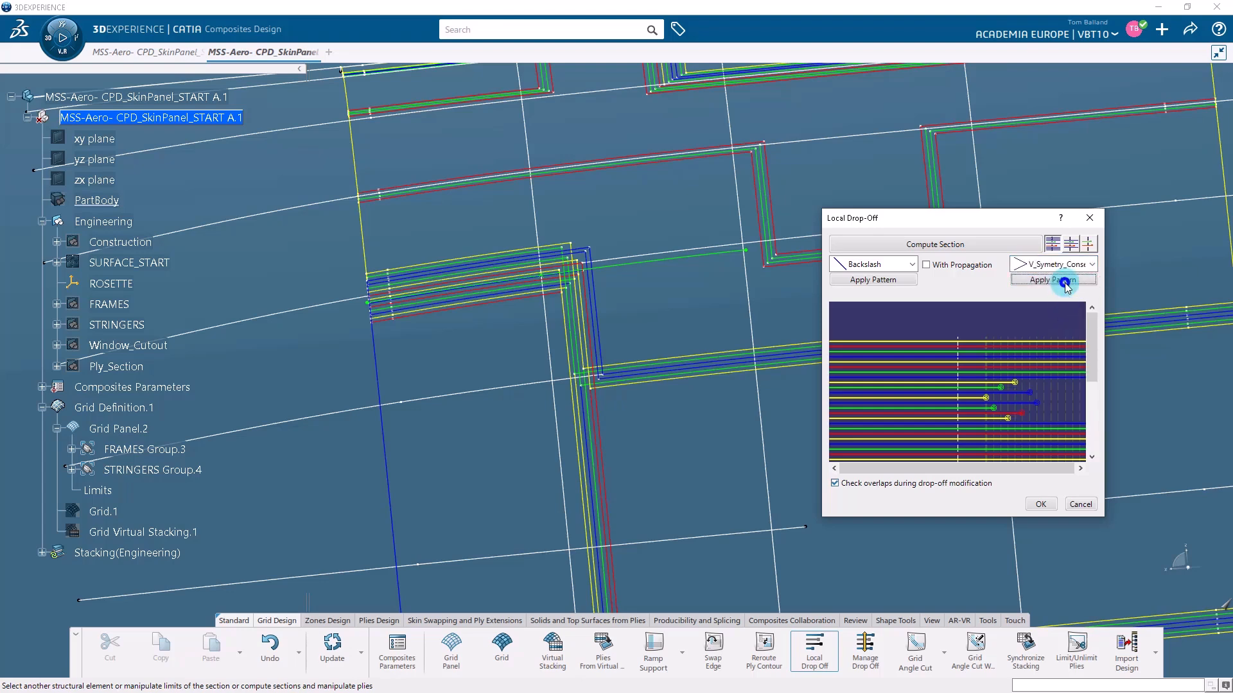
middle_click_drag(575, 289, 647, 312)
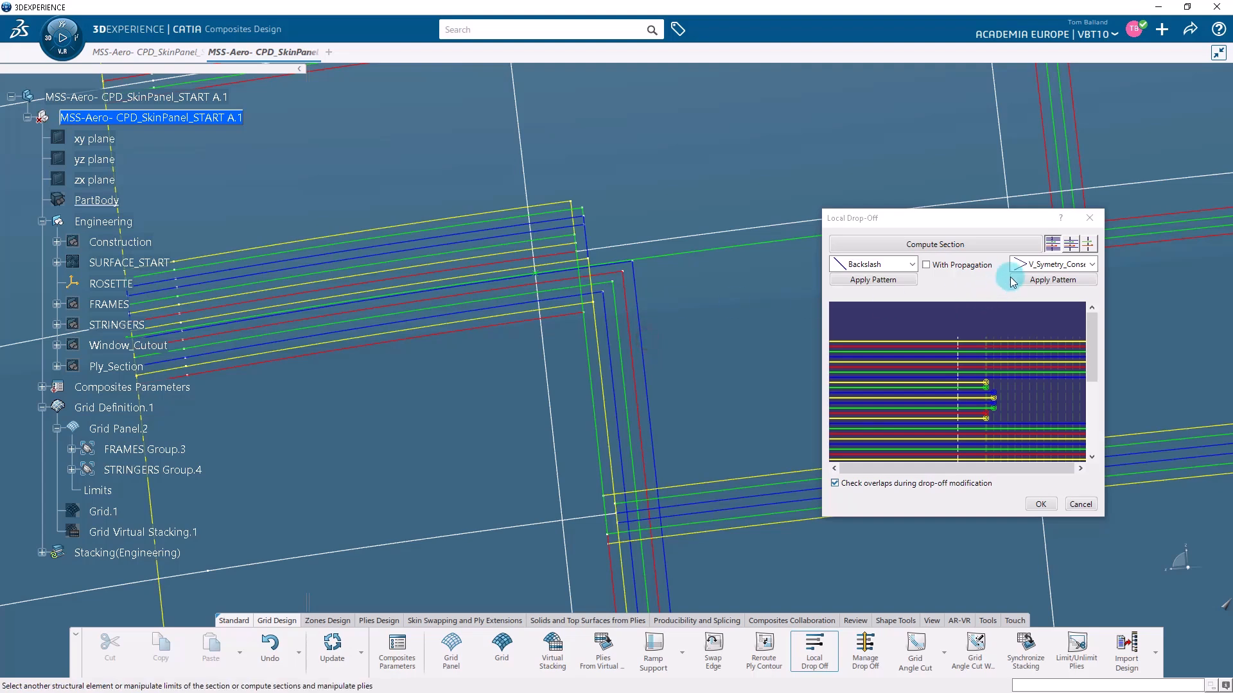
- Apply the pseudo-symmetric drop-off pattern with the Socks symbol to the section's negative ramp side
left_click(1036, 260)
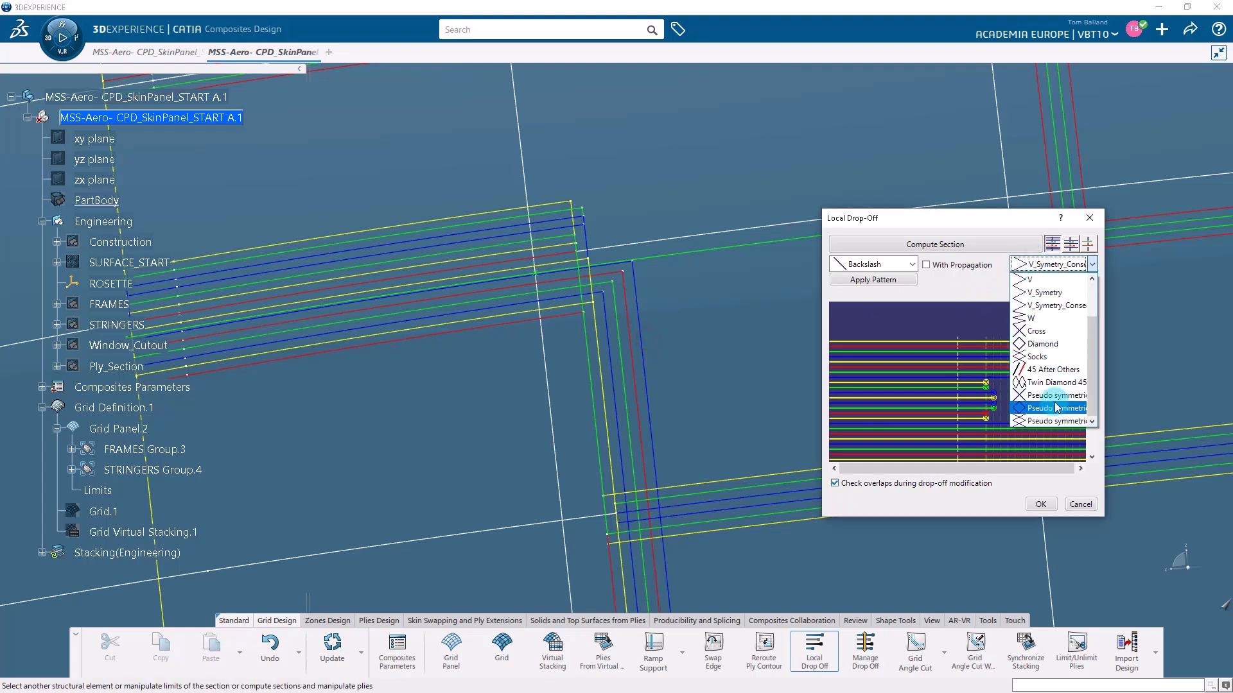
left_click(1053, 419)
left_click(1049, 282)
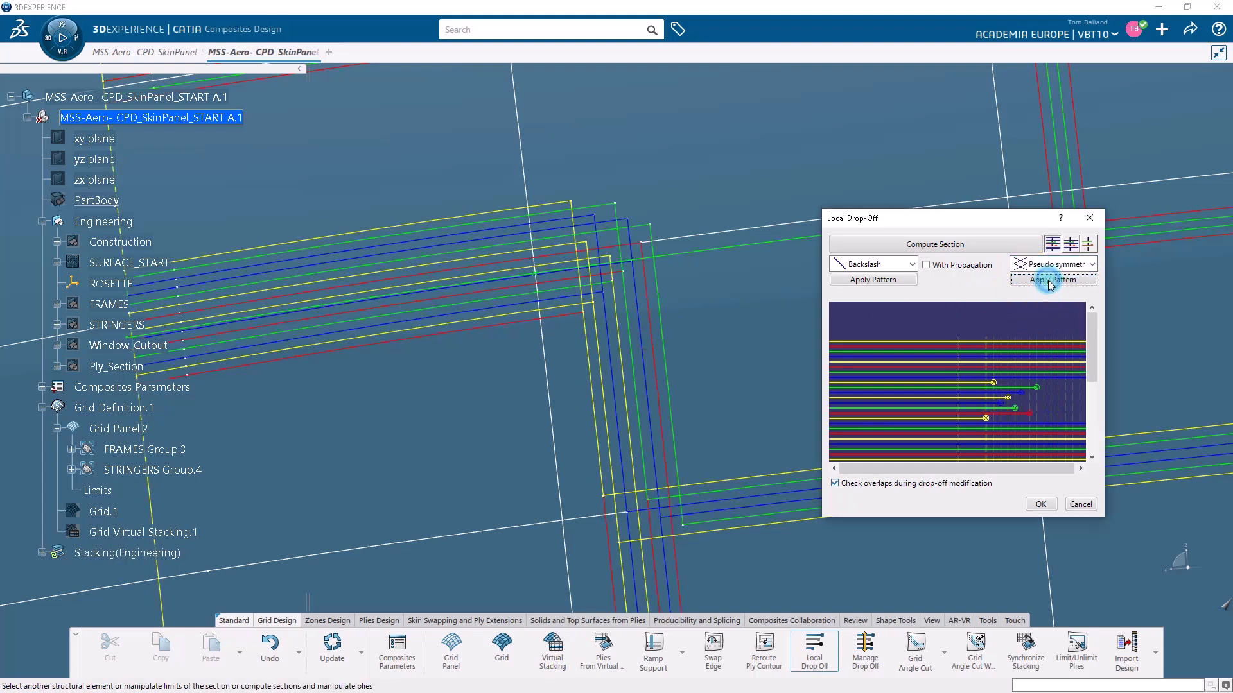
- Apply the InverseV drop-off pattern to the section's negative ramp side, without propagation
left_click(1053, 265)
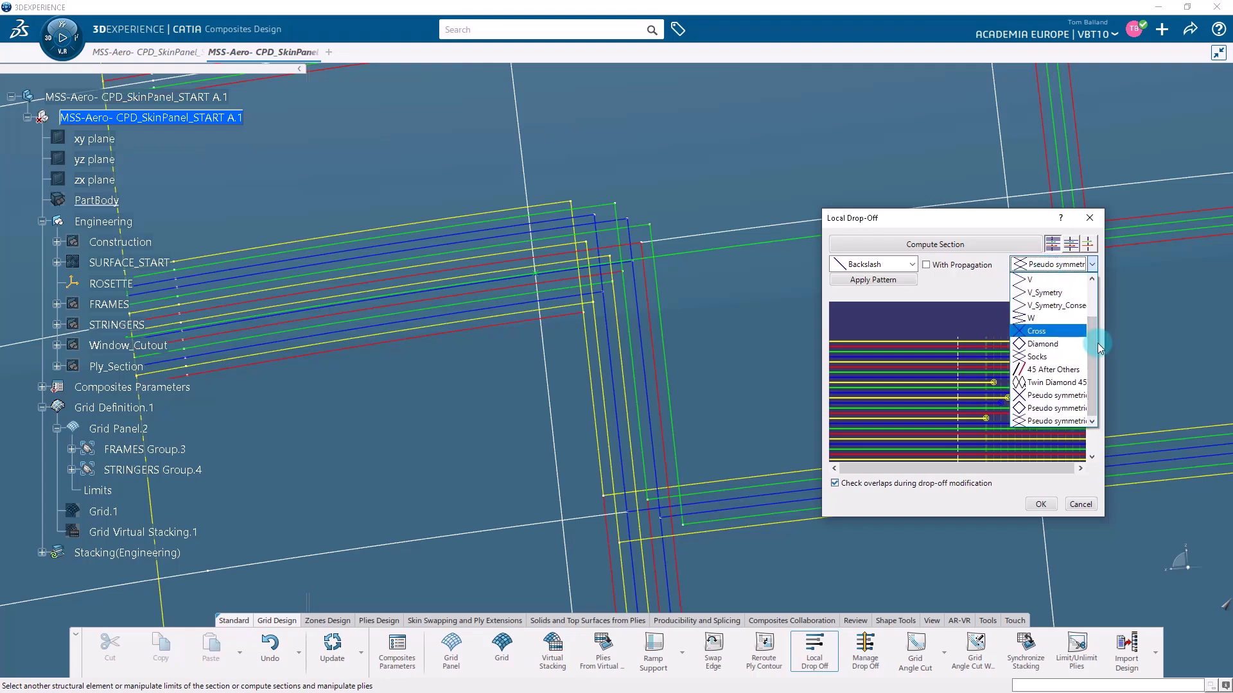
left_click_drag(1096, 343, 1093, 305)
left_click(1042, 292)
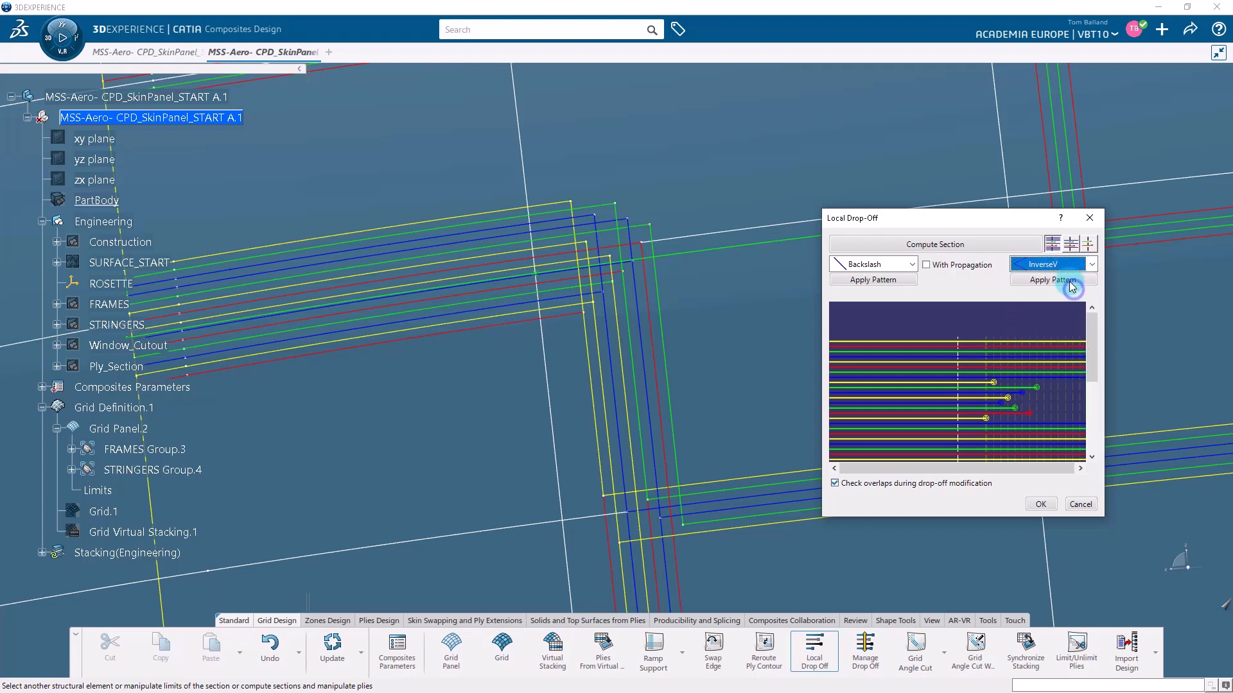
left_click(1069, 281)
- Apply the Backslash drop-off pattern to the section's negative ramp side, without propagation
left_click(1072, 269)
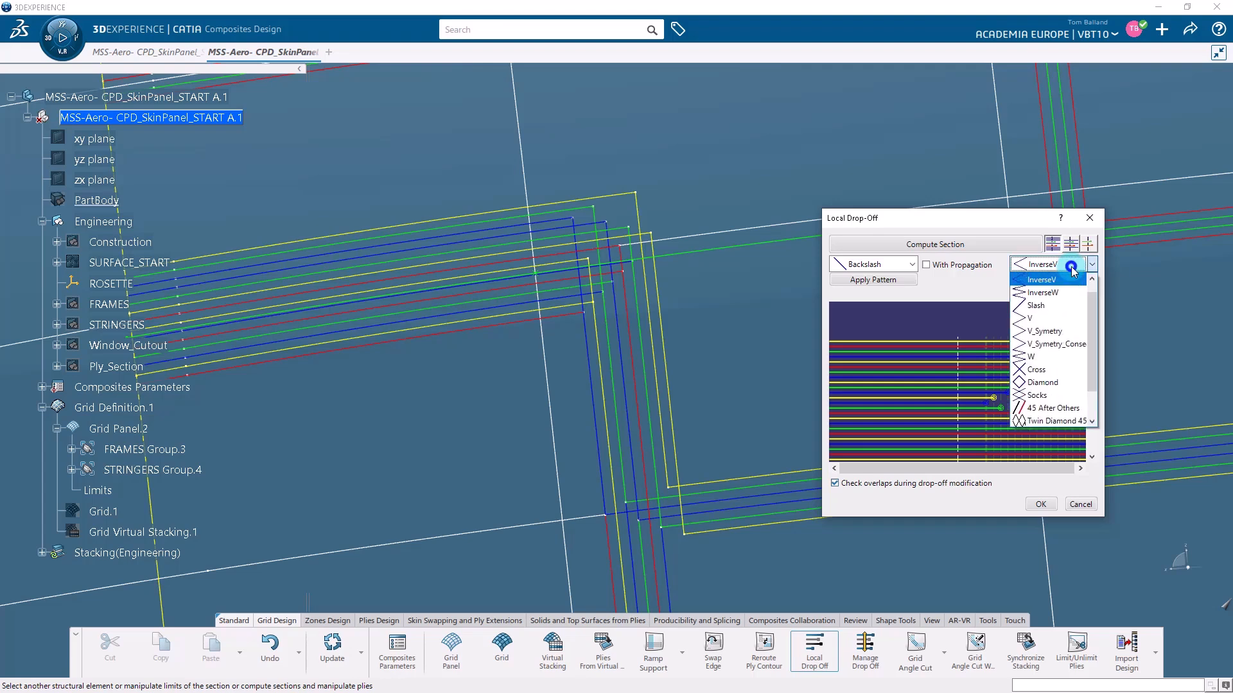
left_click_drag(1094, 317, 1085, 297)
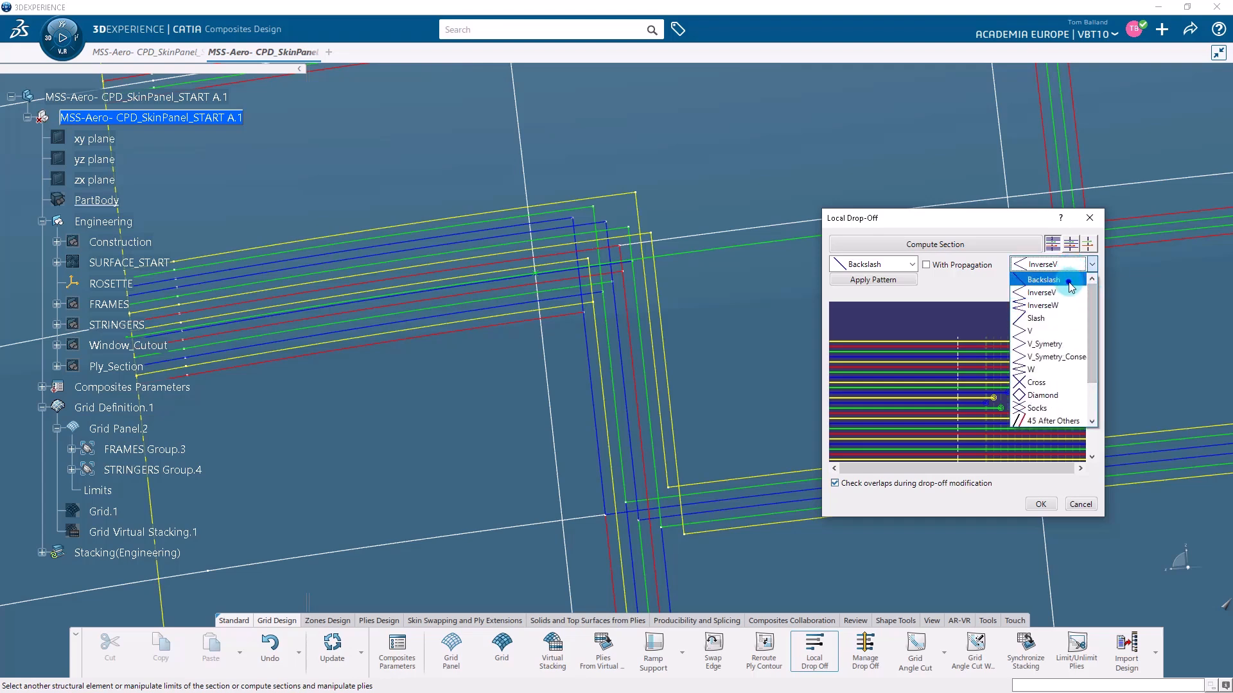
left_click(1070, 280)
left_click(1068, 282)
- Decline moving Ply.44 onto the ramp support curve used by Ply.21, and accept the local drop-off changes
left_click_drag(985, 380, 1010, 385)
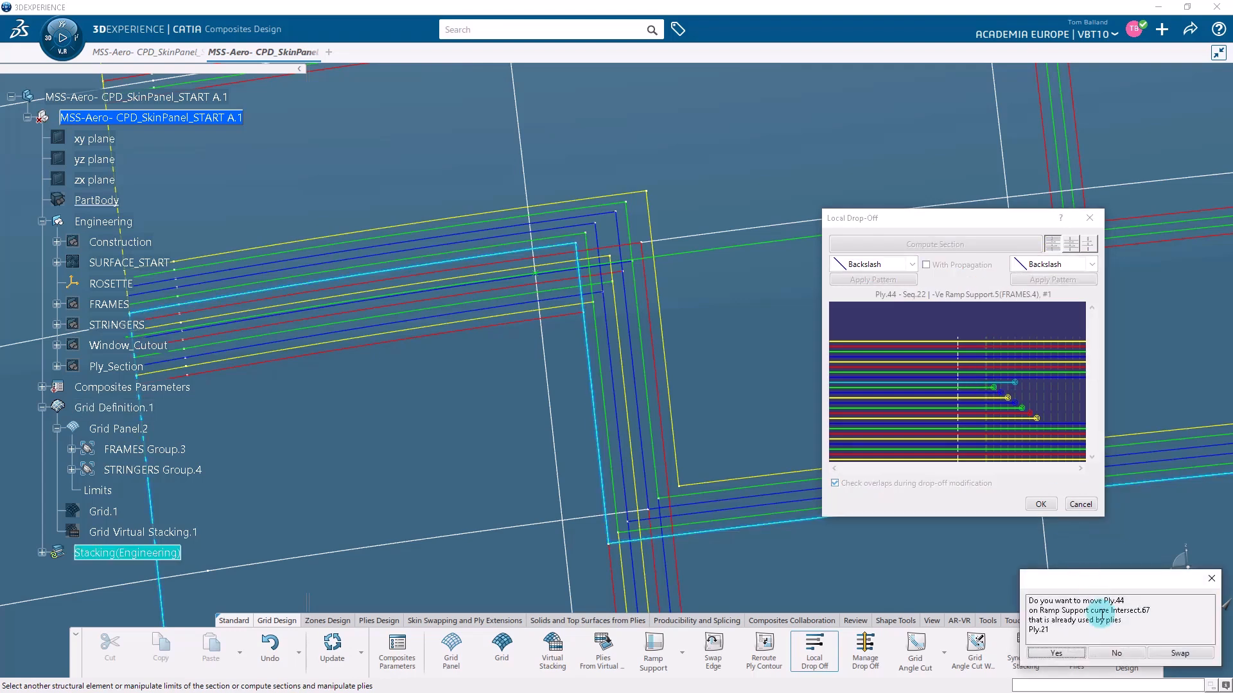
left_click(1116, 653)
left_click(1045, 505)
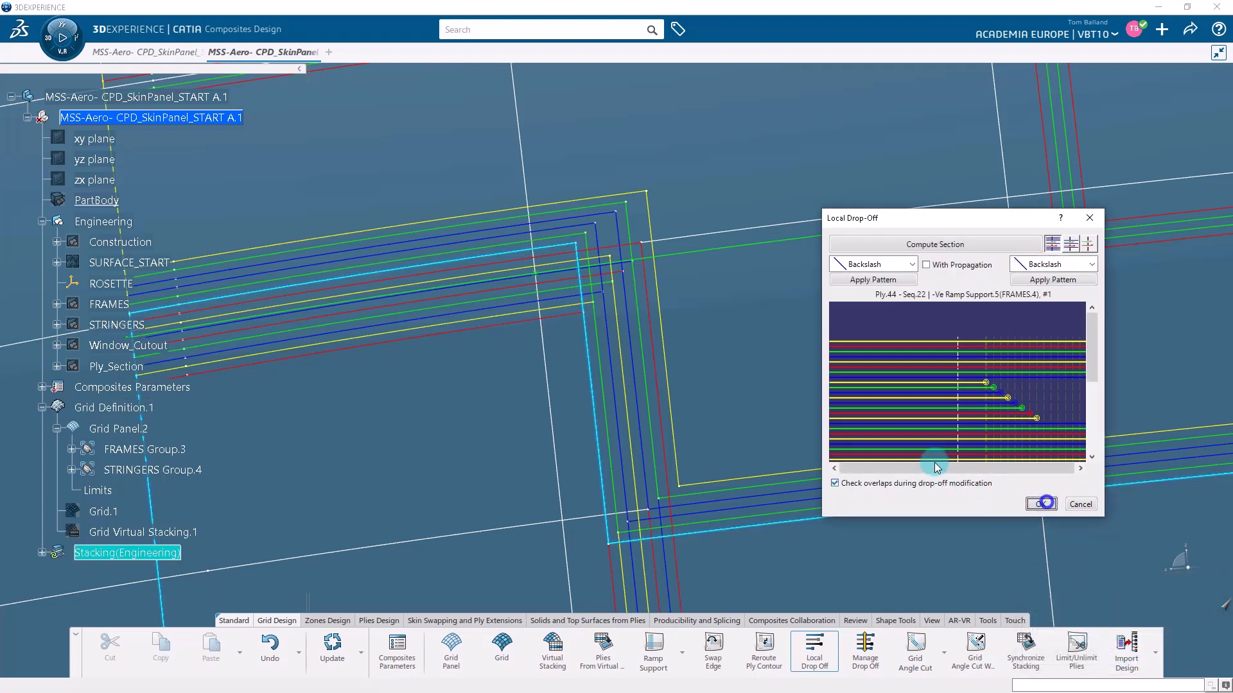
left_click(1203, 507)
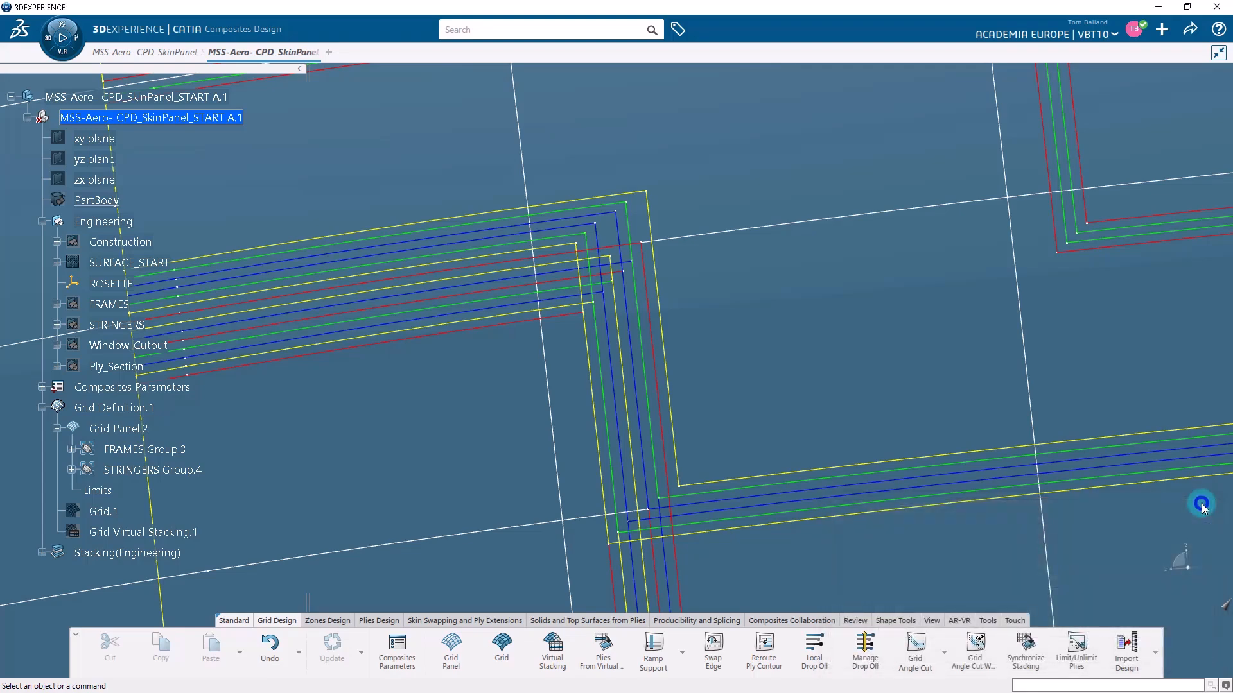
middle_click_drag(761, 370, 775, 413)
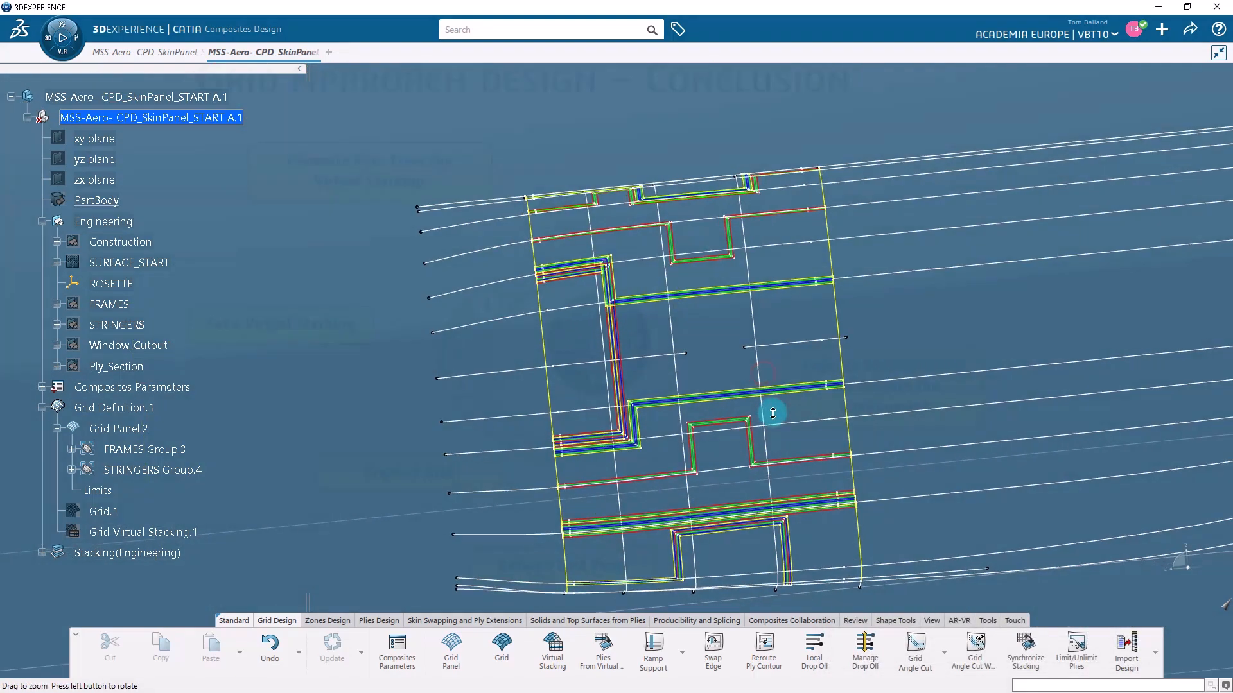